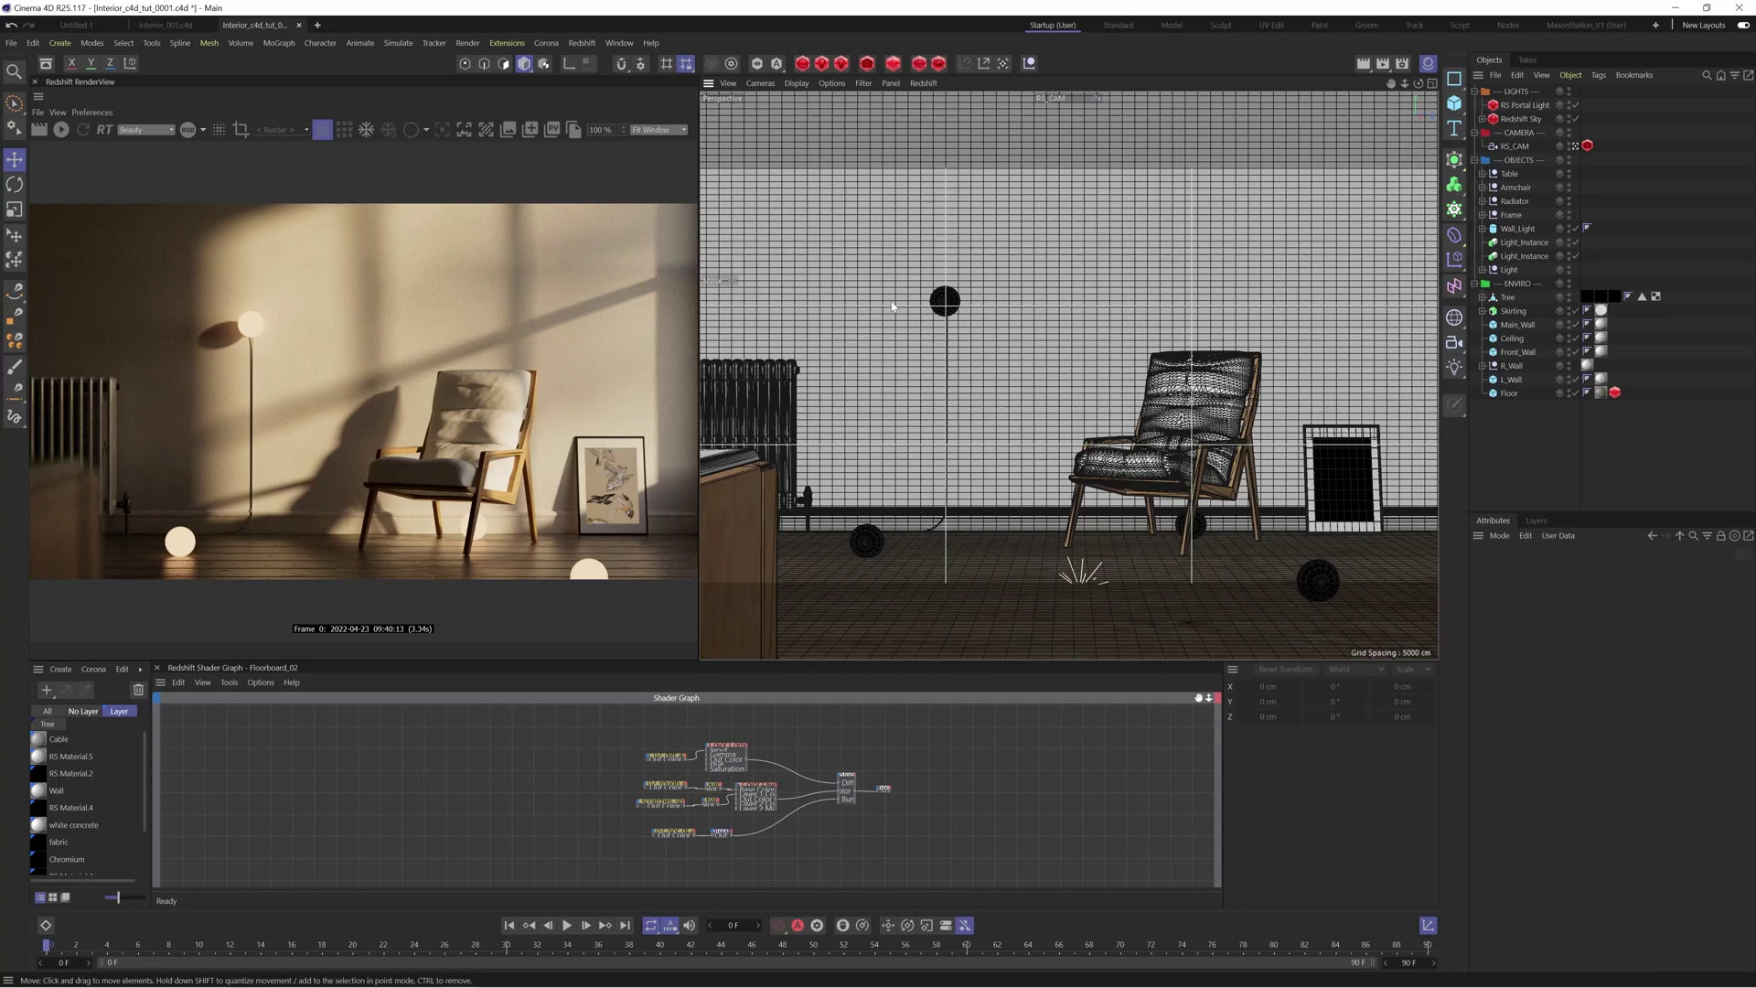
Leave the RS_CAM view and collapse the ENVIRO and OBJECTS groups.
{"action": "left_click", "coordinate": [1575, 145]}
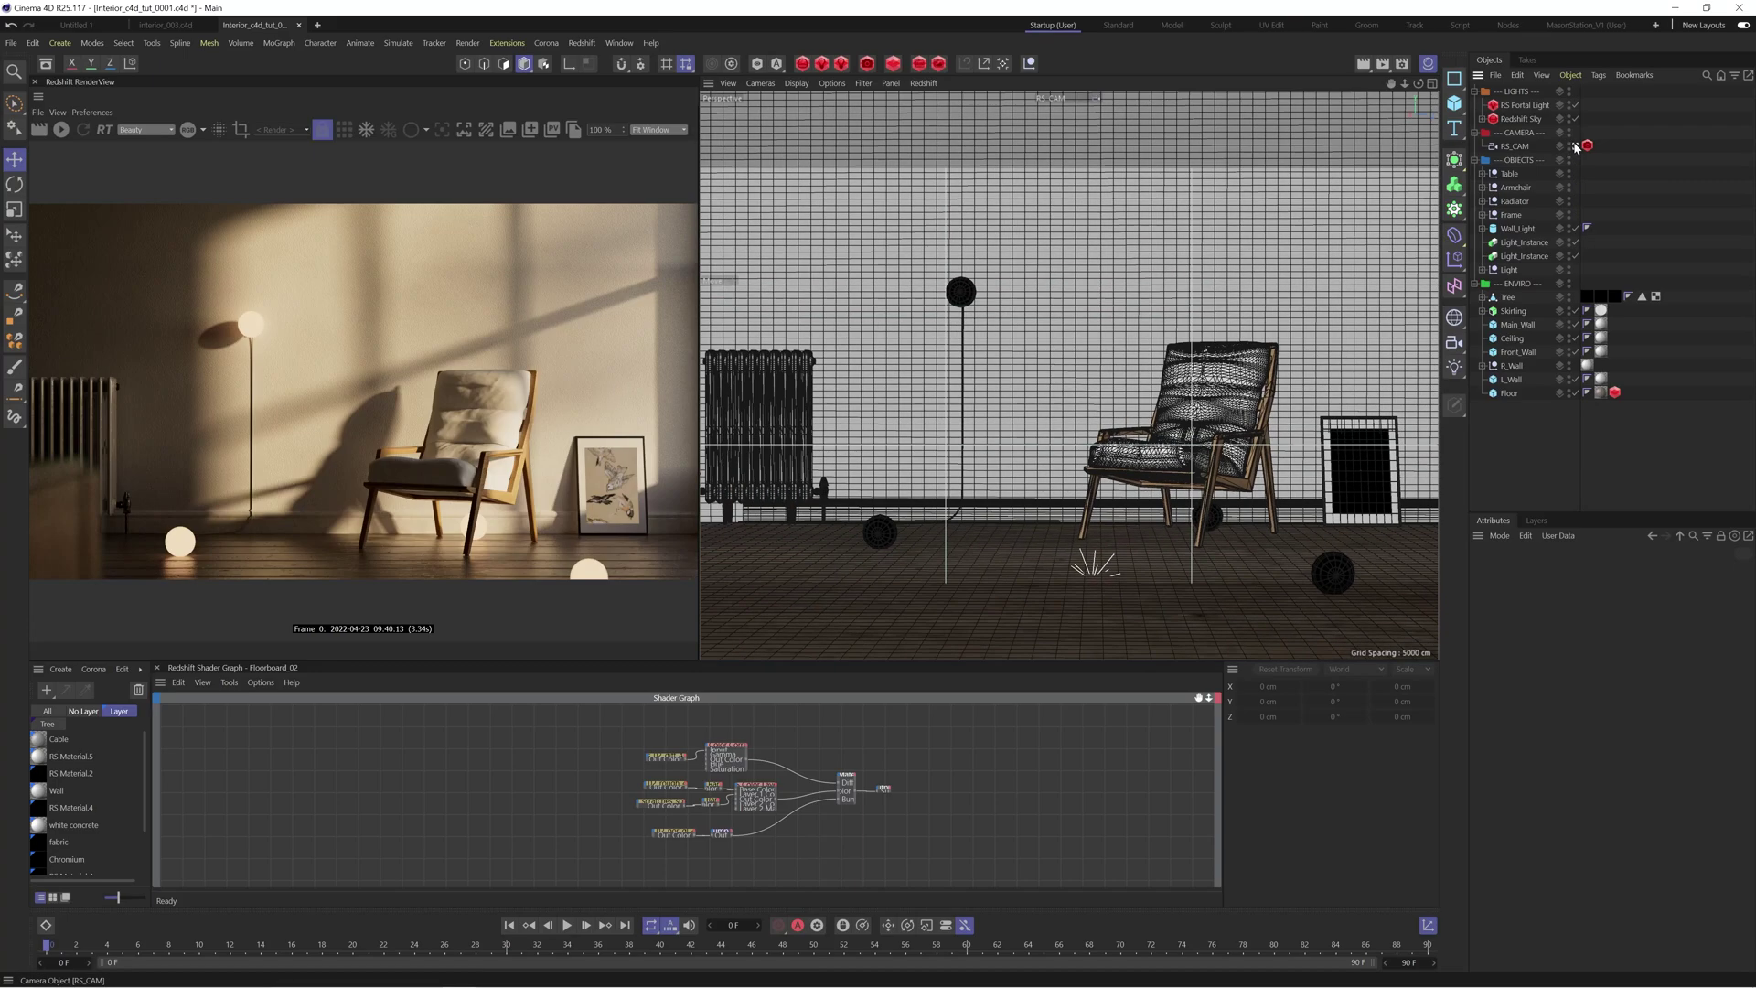
{"action": "left_click_drag", "start_coordinate": [1317, 245], "coordinate": [1280, 236], "text": "alt"}
{"action": "scroll", "coordinate": [1280, 236], "scroll_direction": "down", "scroll_amount": 10}
{"action": "left_click", "coordinate": [1474, 284]}
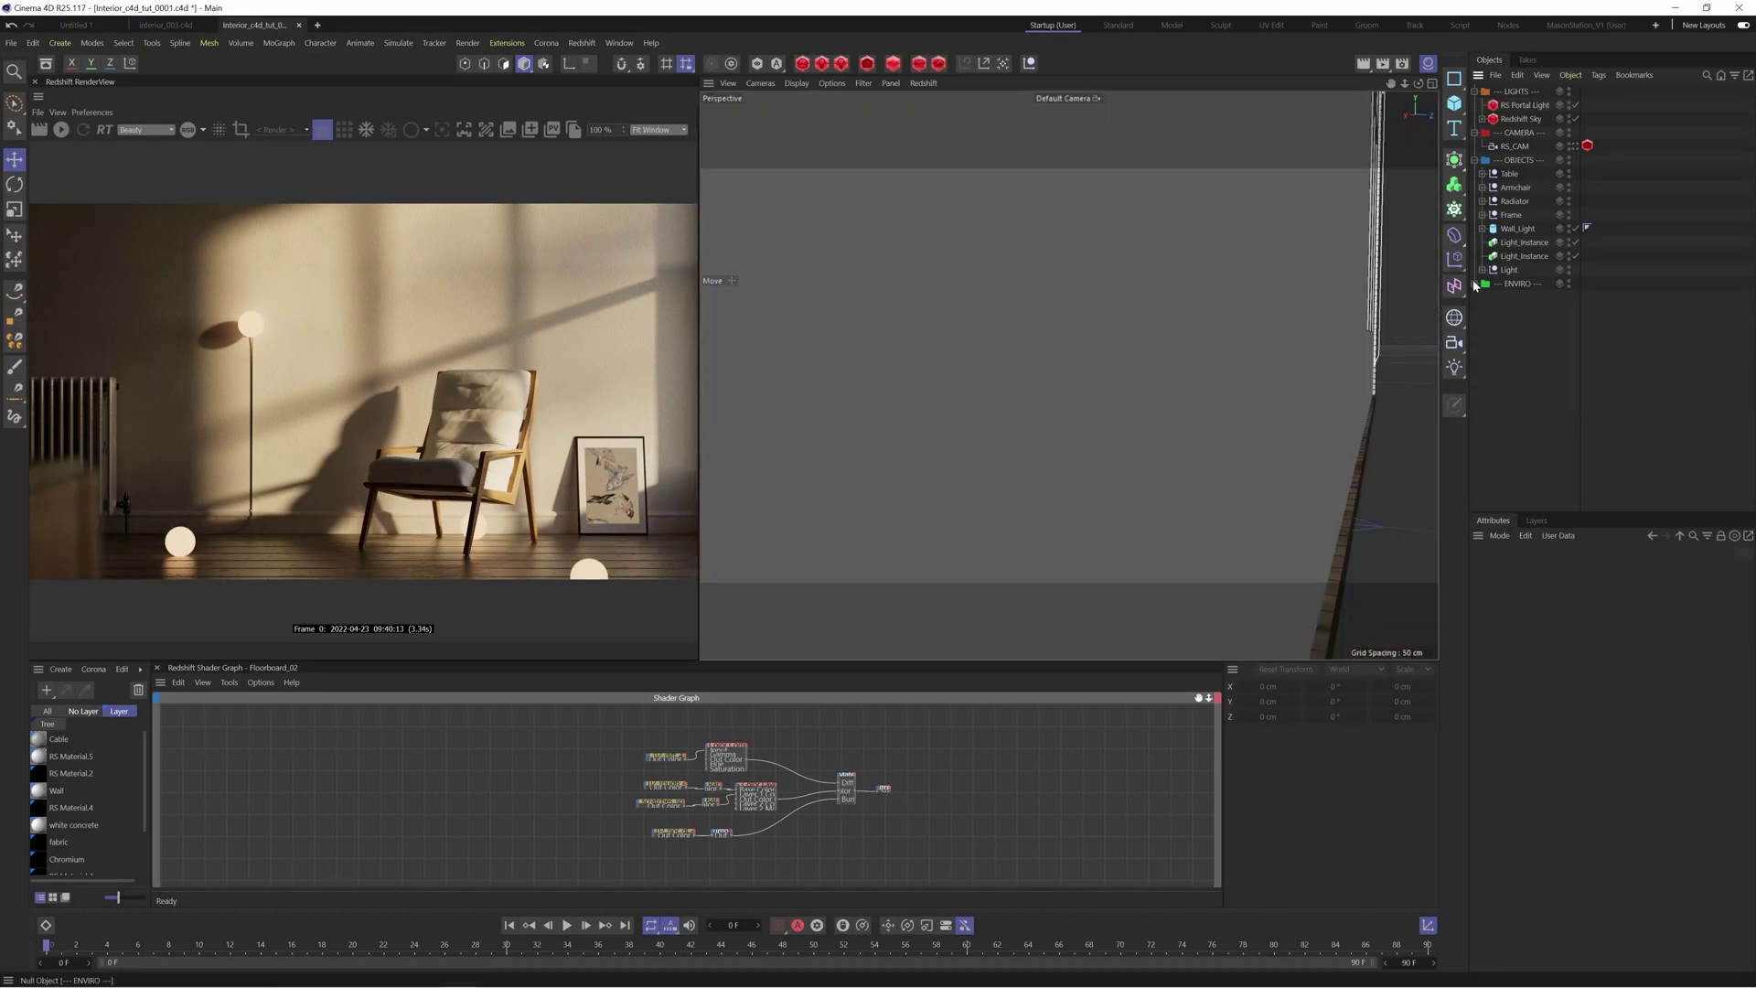
{"action": "left_click", "coordinate": [1474, 160]}
{"action": "scroll", "coordinate": [1027, 553], "scroll_direction": "down", "scroll_amount": 15}
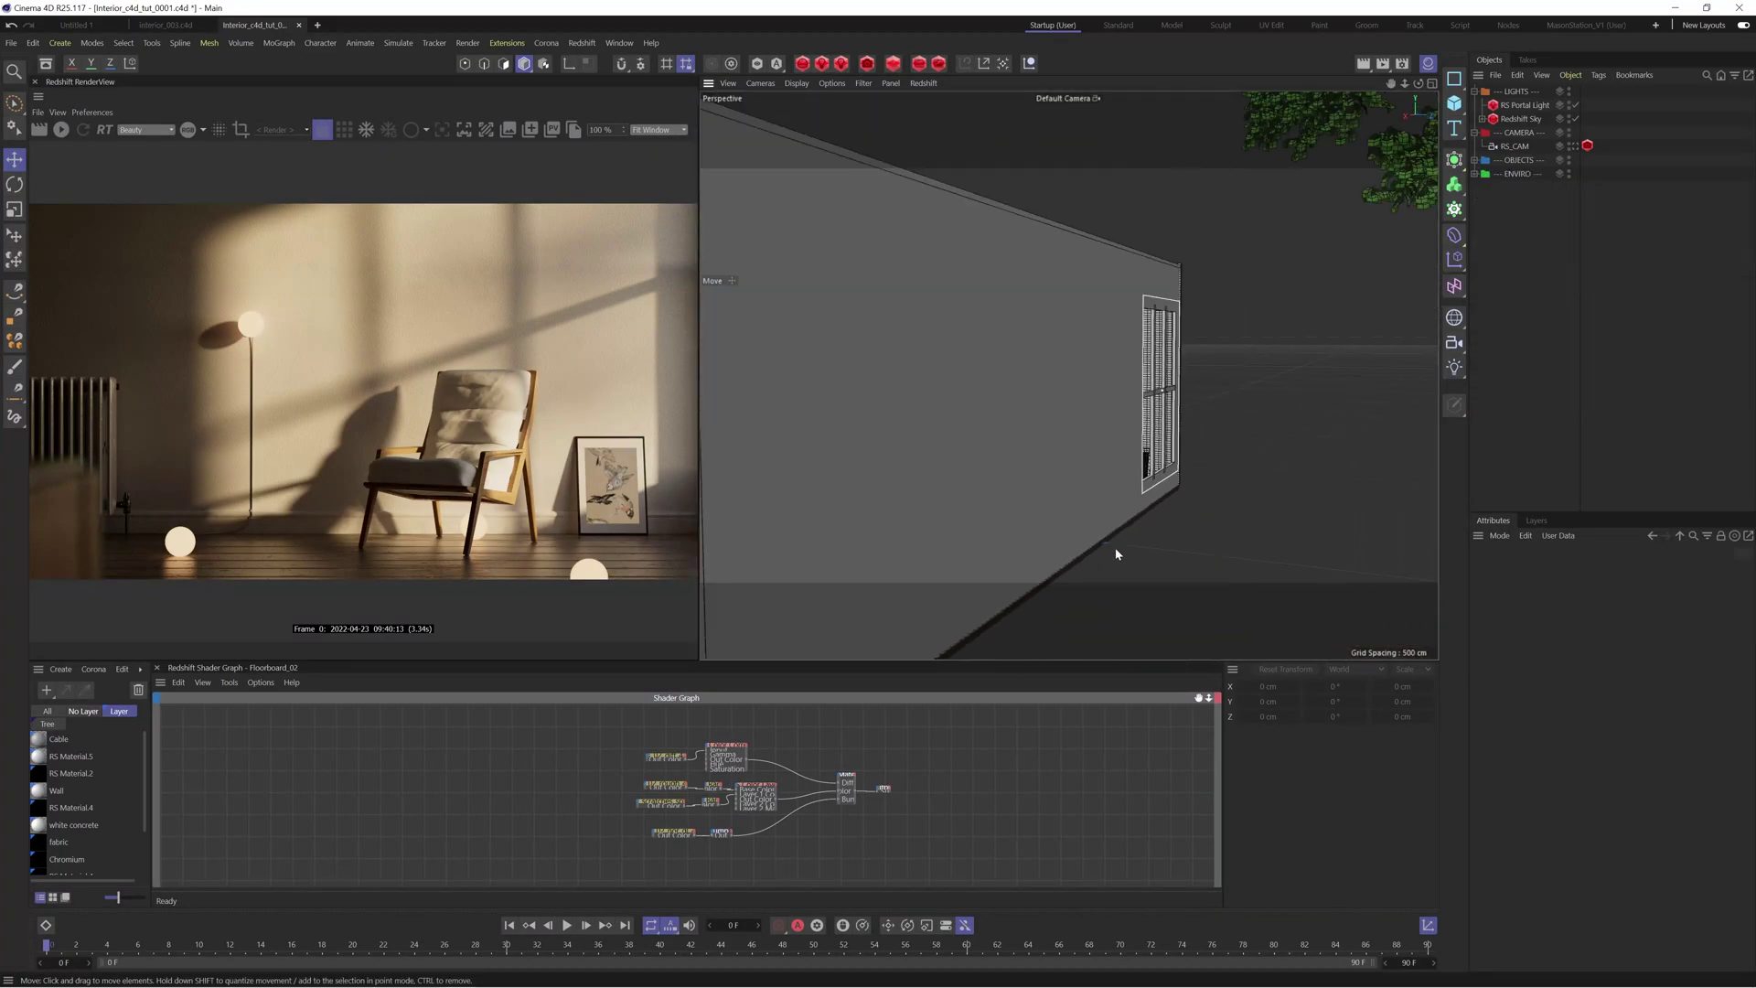
Orbit around the building's exterior and window wall, then return to the RS_CAM view.
{"action": "left_click_drag", "start_coordinate": [1312, 177], "coordinate": [1294, 196], "text": "alt"}
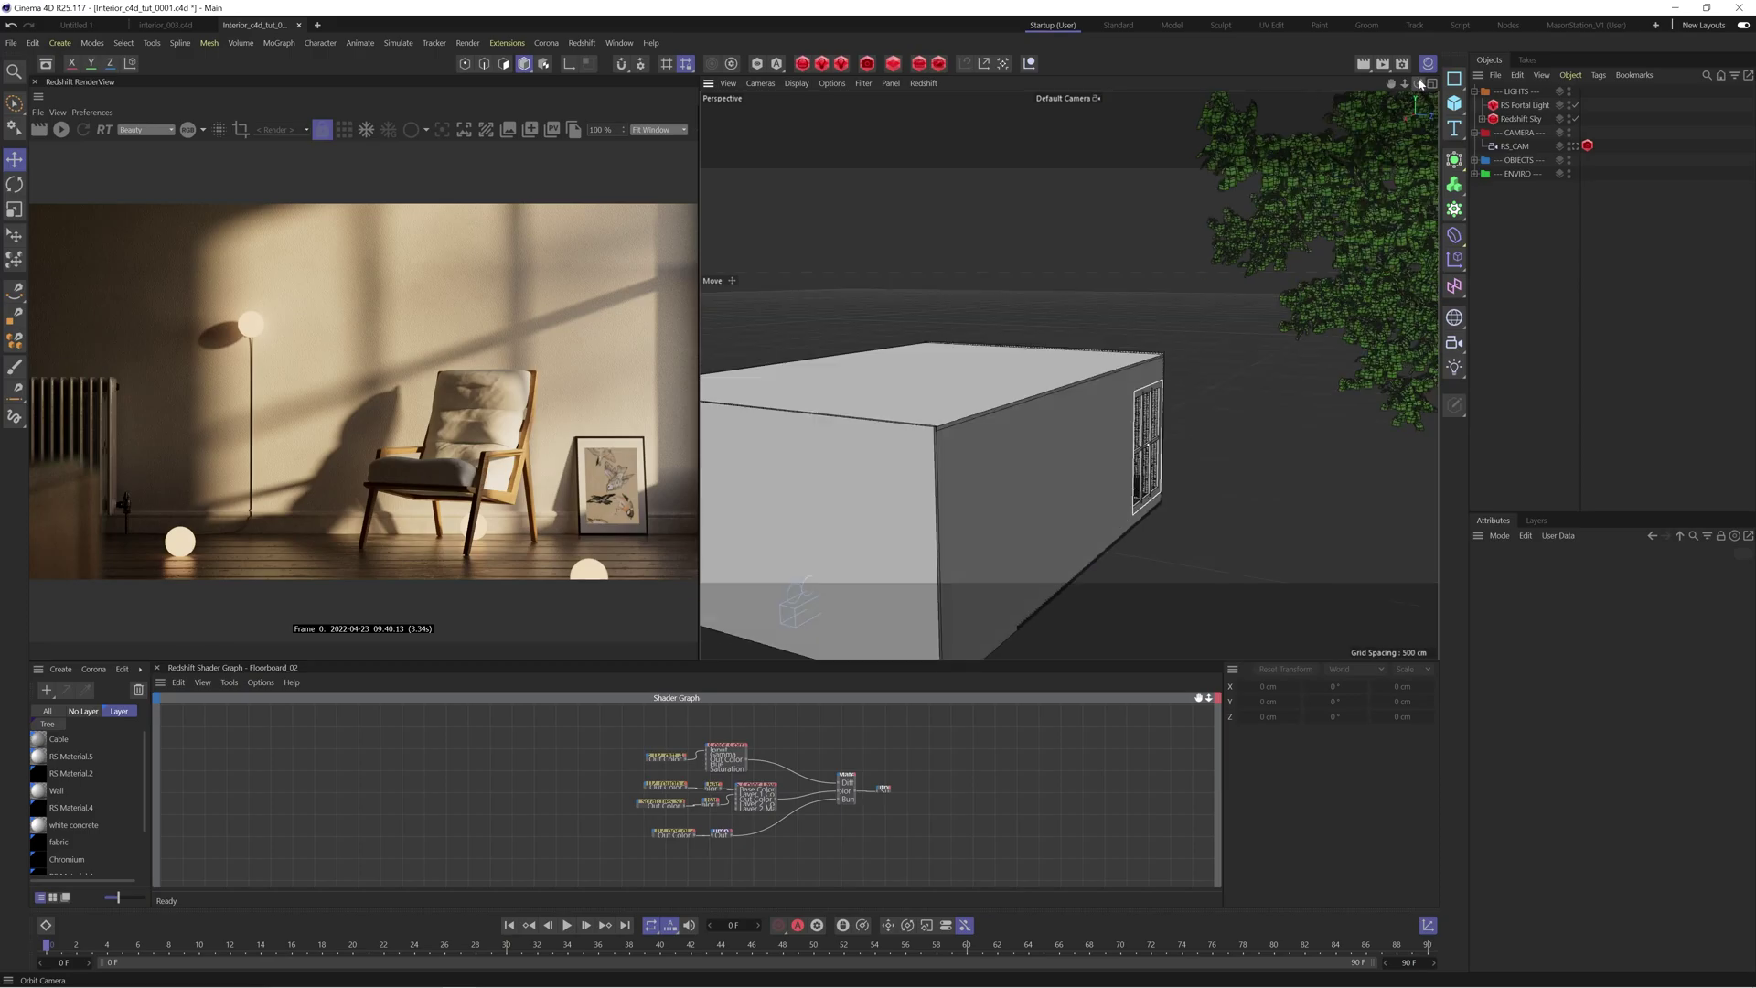
{"action": "left_click_drag", "start_coordinate": [956, 522], "coordinate": [952, 521], "text": "alt"}
{"action": "left_click_drag", "start_coordinate": [1413, 104], "coordinate": [976, 332], "text": "alt"}
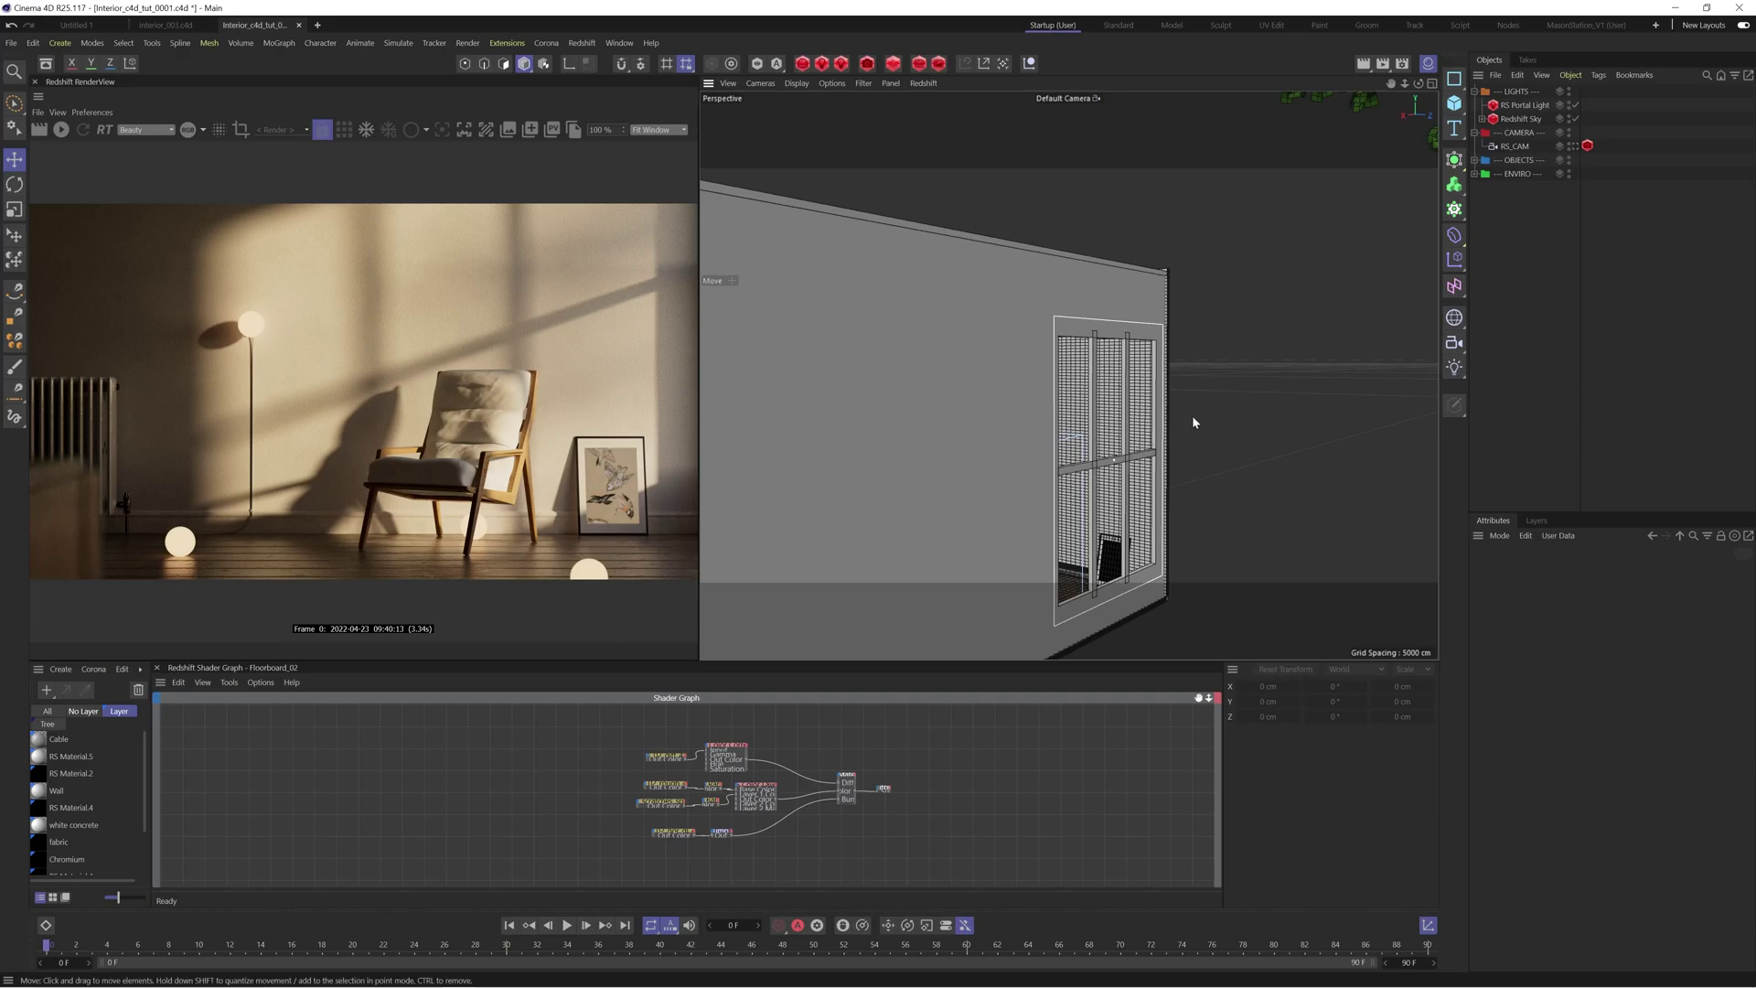
{"action": "scroll", "coordinate": [1191, 415], "scroll_direction": "down", "scroll_amount": 6}
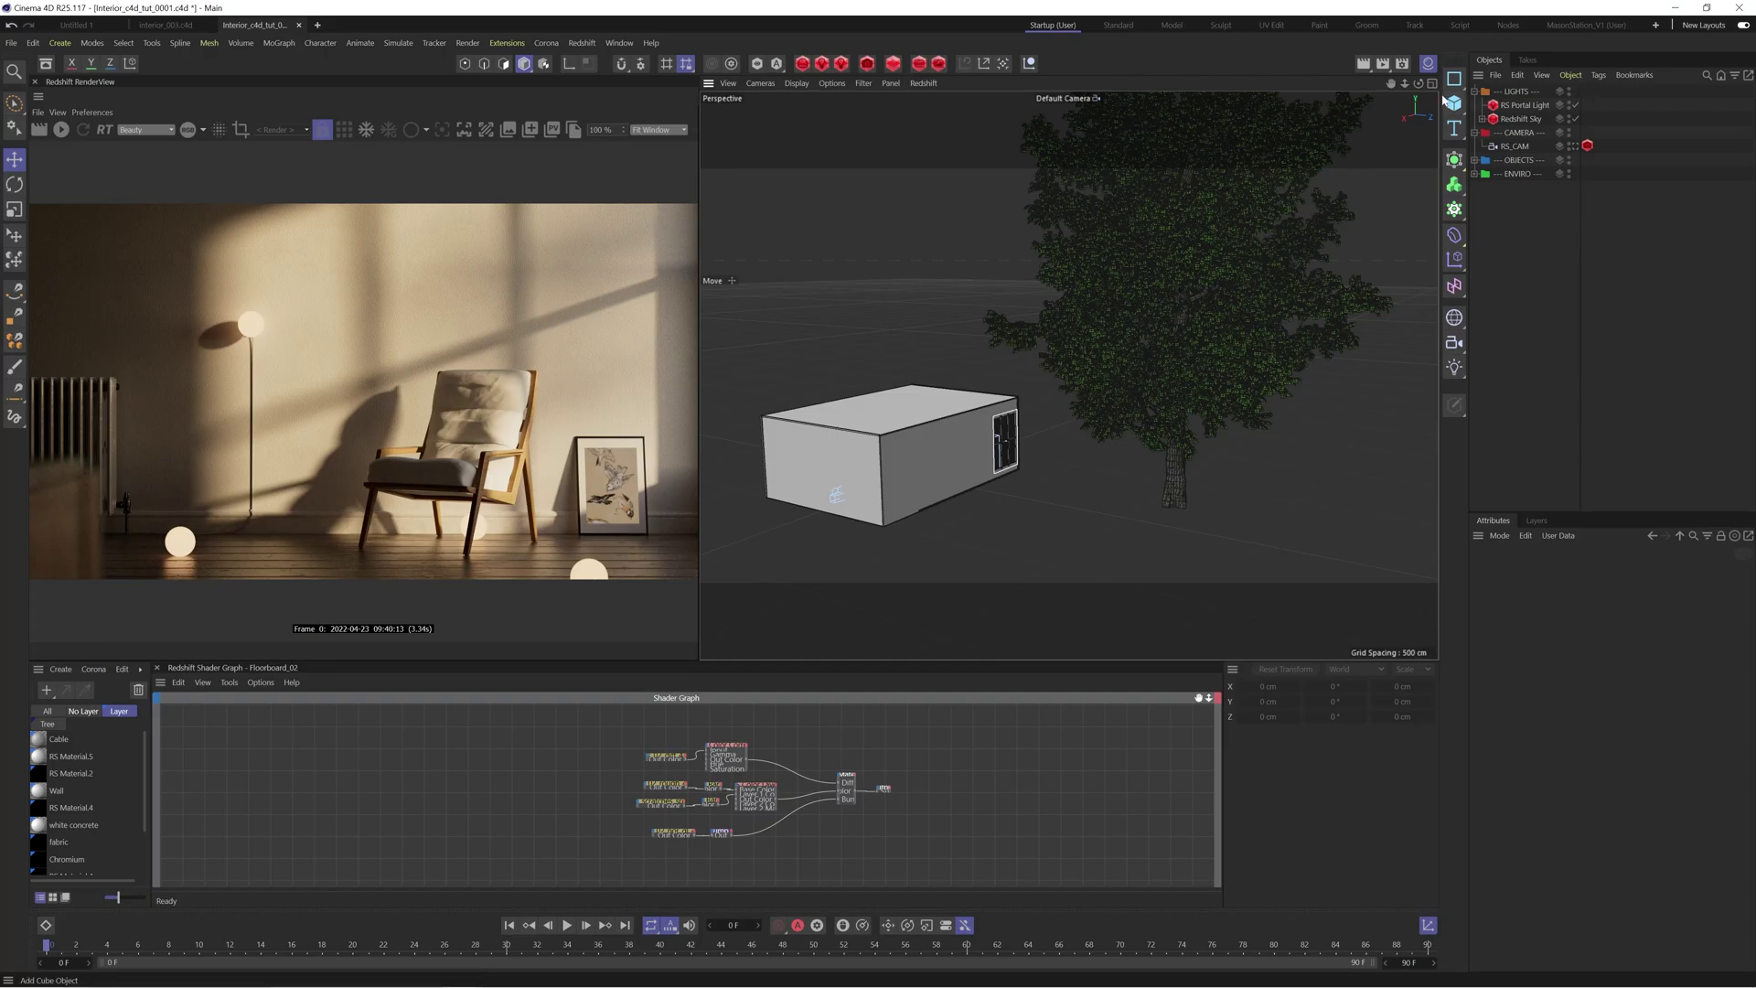
{"action": "left_click_drag", "start_coordinate": [1418, 84], "coordinate": [1285, 91]}
{"action": "left_click", "coordinate": [1571, 147]}
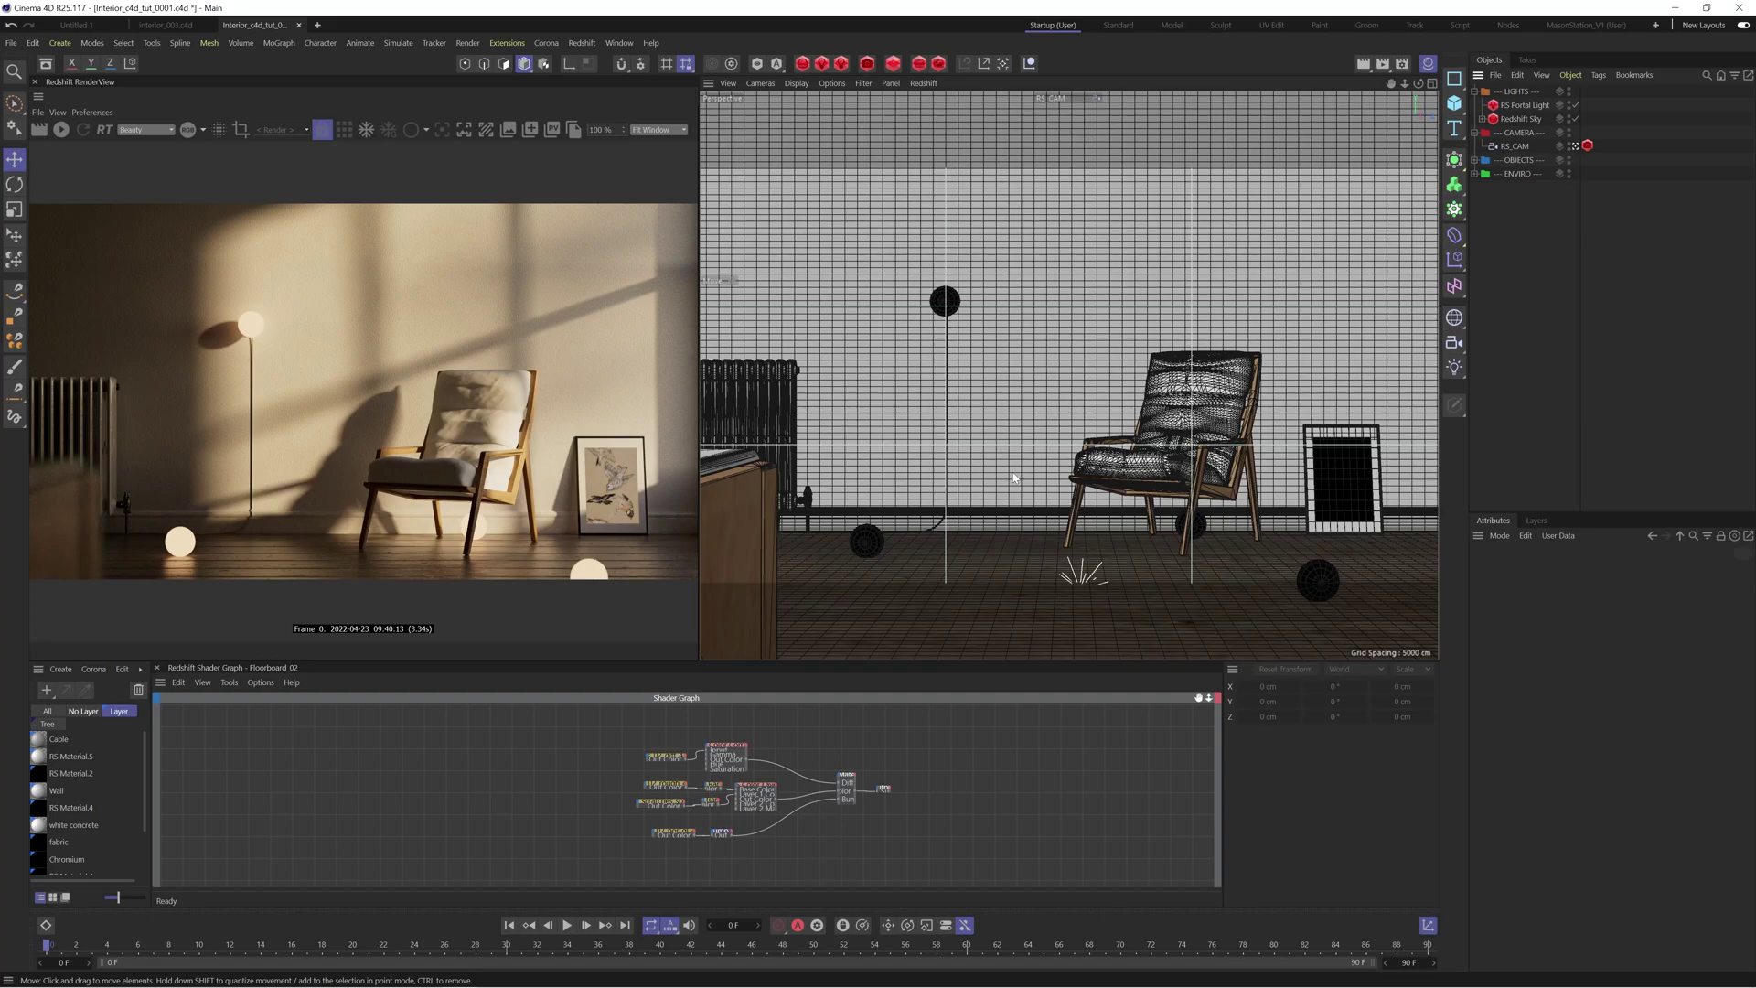
Select the RS Portal Light and Redshift Sky together and delete both.
{"action": "left_click", "coordinate": [1520, 118]}
{"action": "left_click", "coordinate": [1521, 104], "text": "ctrl"}
{"action": "key", "text": "Delete"}
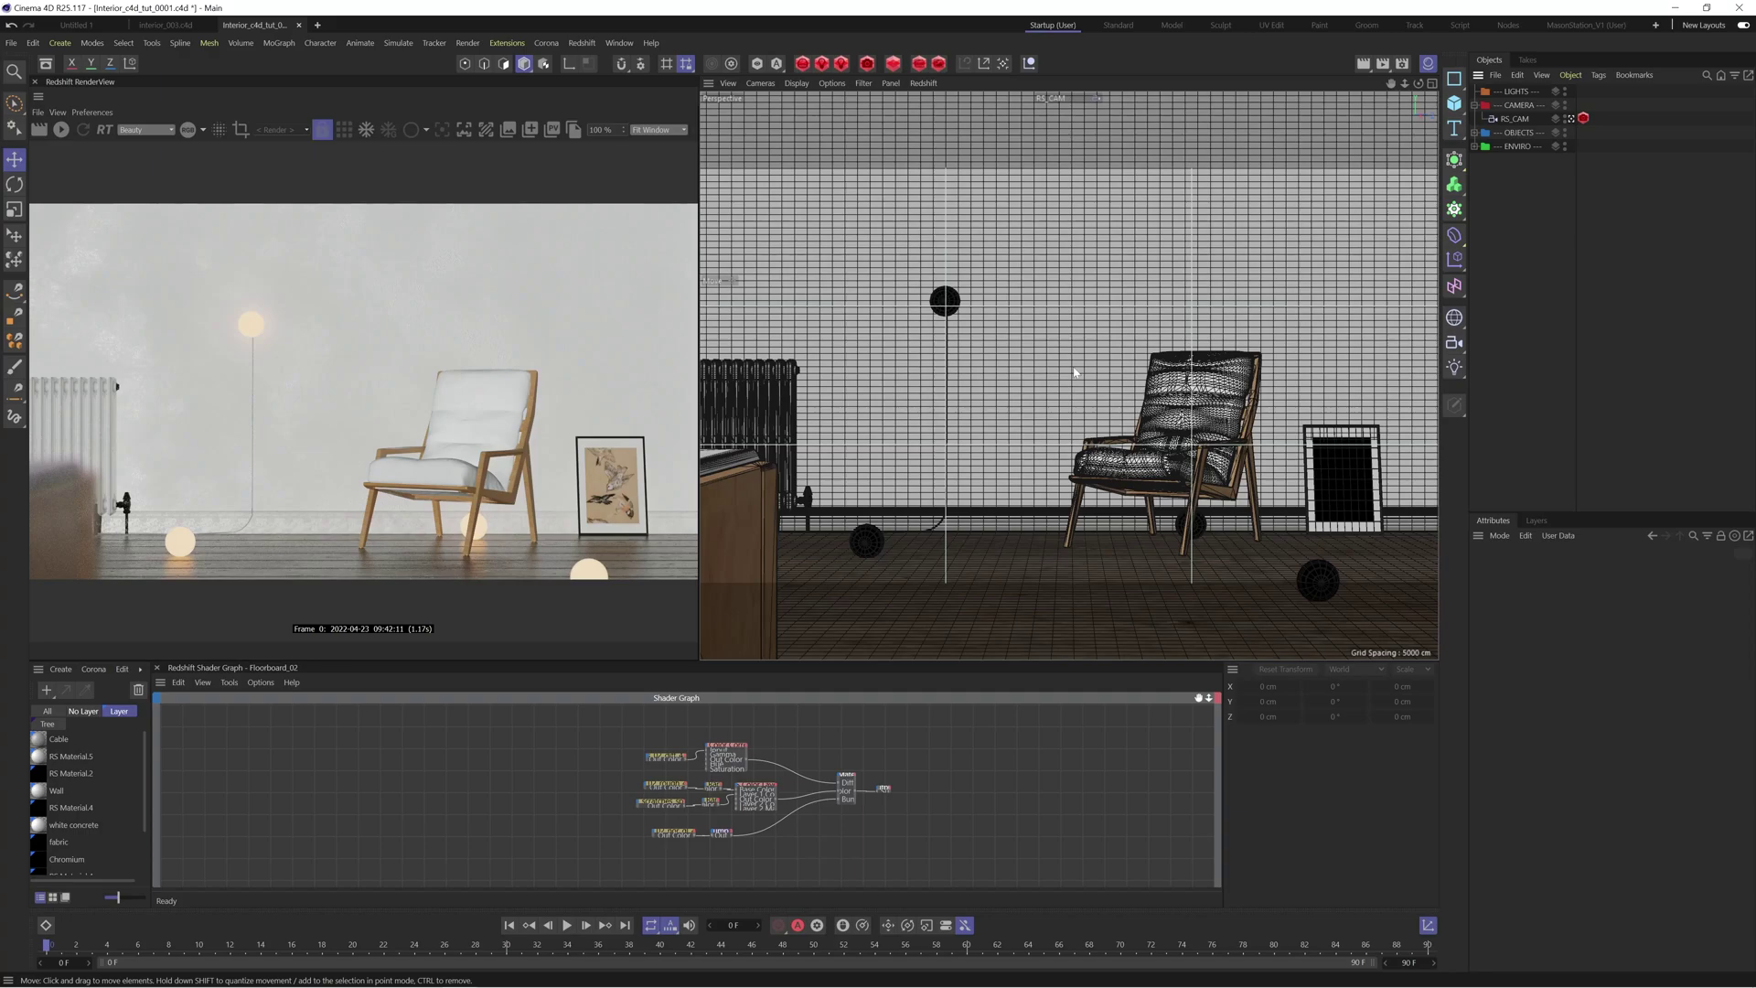
Add a new Redshift Sky, restart the interactive render, and move the sky toward the chair.
{"action": "left_click", "coordinate": [582, 44]}
{"action": "mouse_move", "coordinate": [590, 67]}
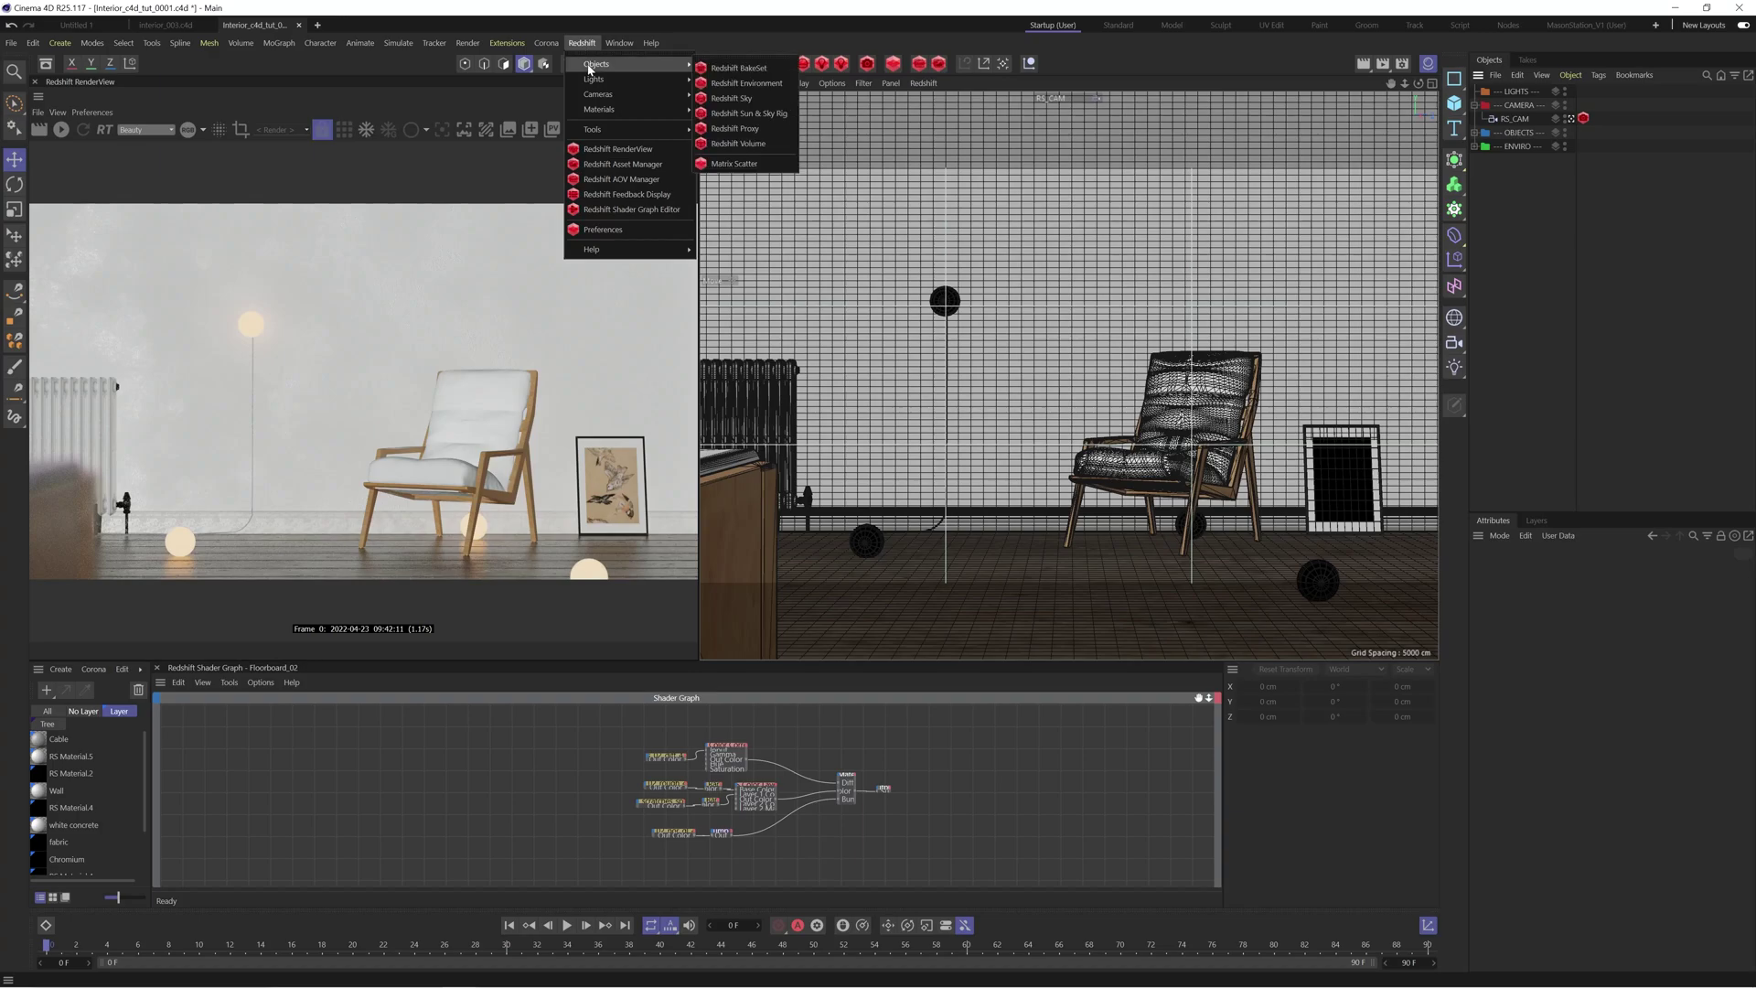
{"action": "left_click", "coordinate": [745, 100]}
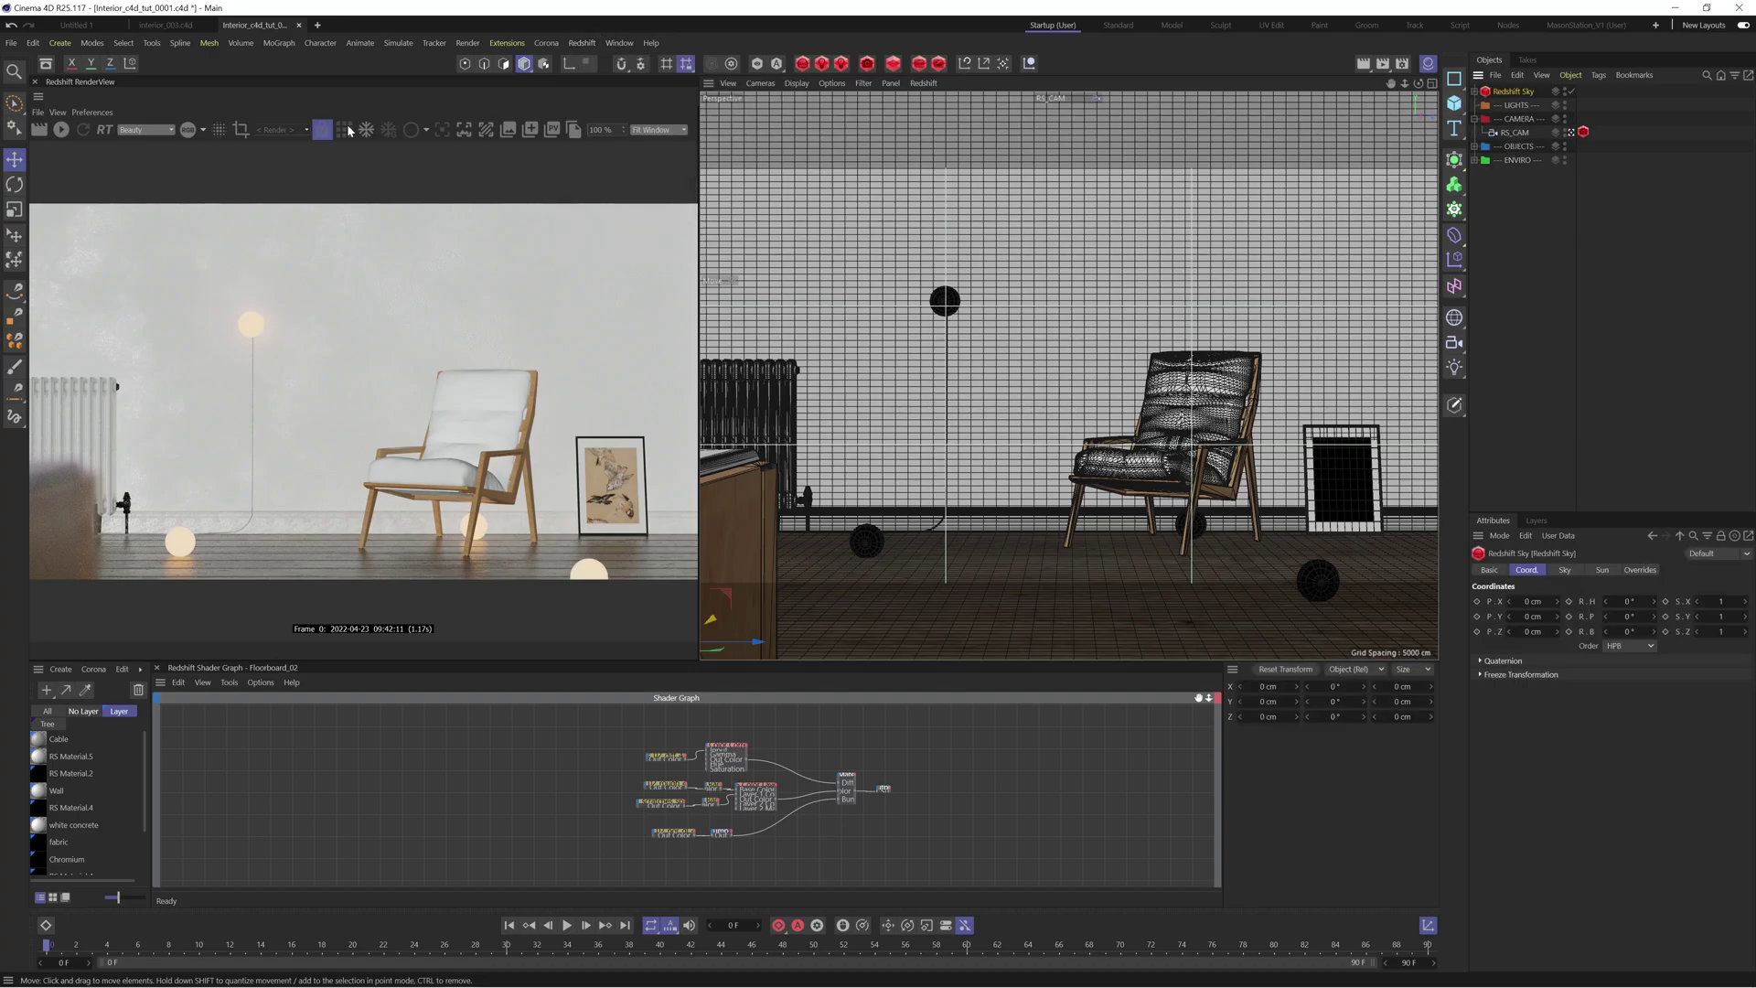
{"action": "left_click", "coordinate": [89, 132]}
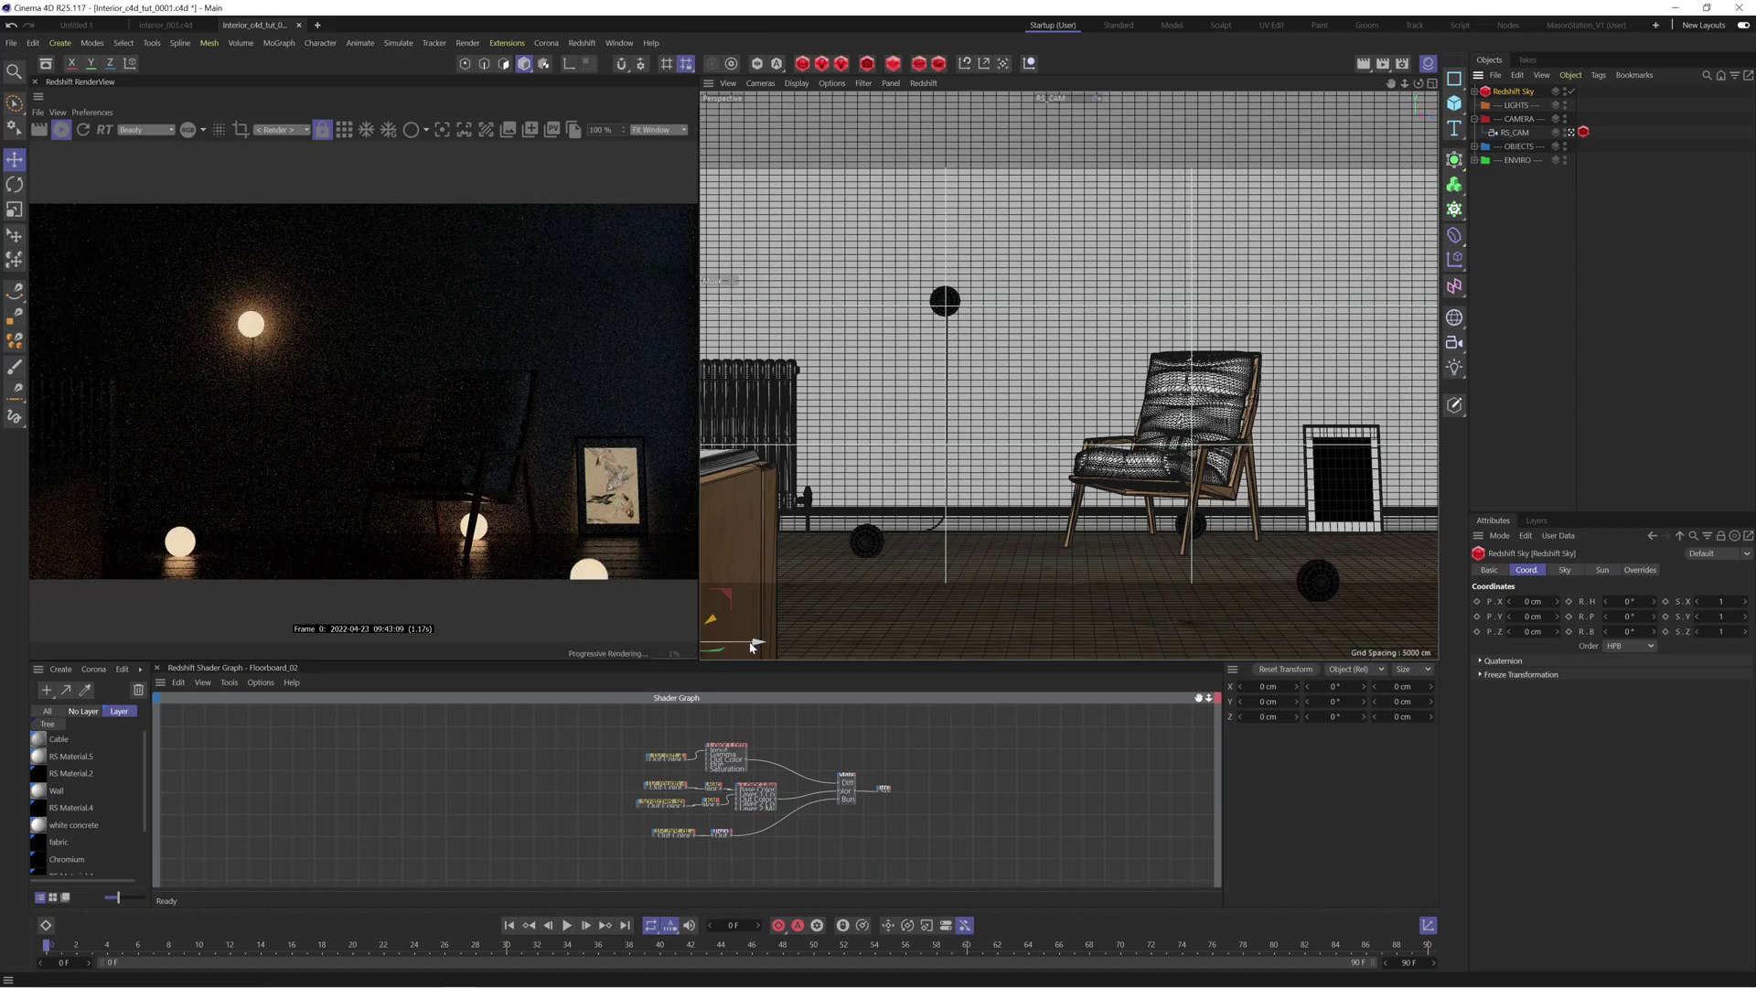
{"action": "left_click_drag", "start_coordinate": [742, 639], "coordinate": [1129, 564]}
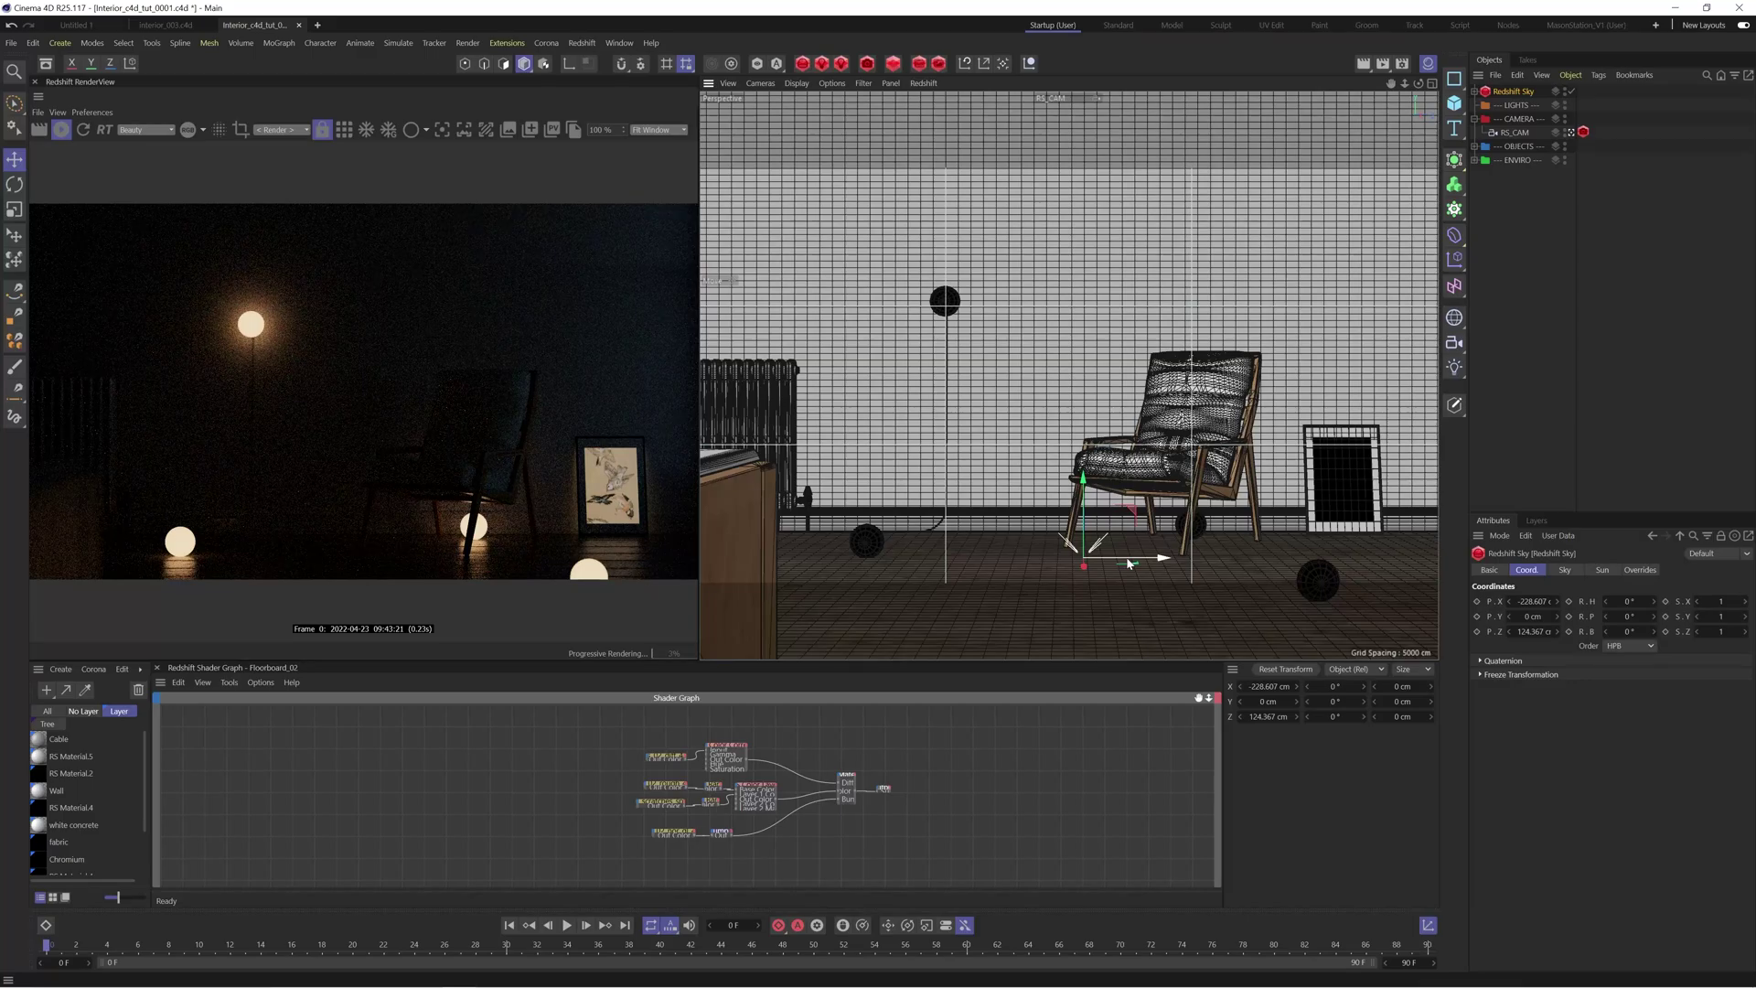
Rotate the Redshift Sky to bring sunlight through the window into the room.
{"action": "key", "text": "r"}
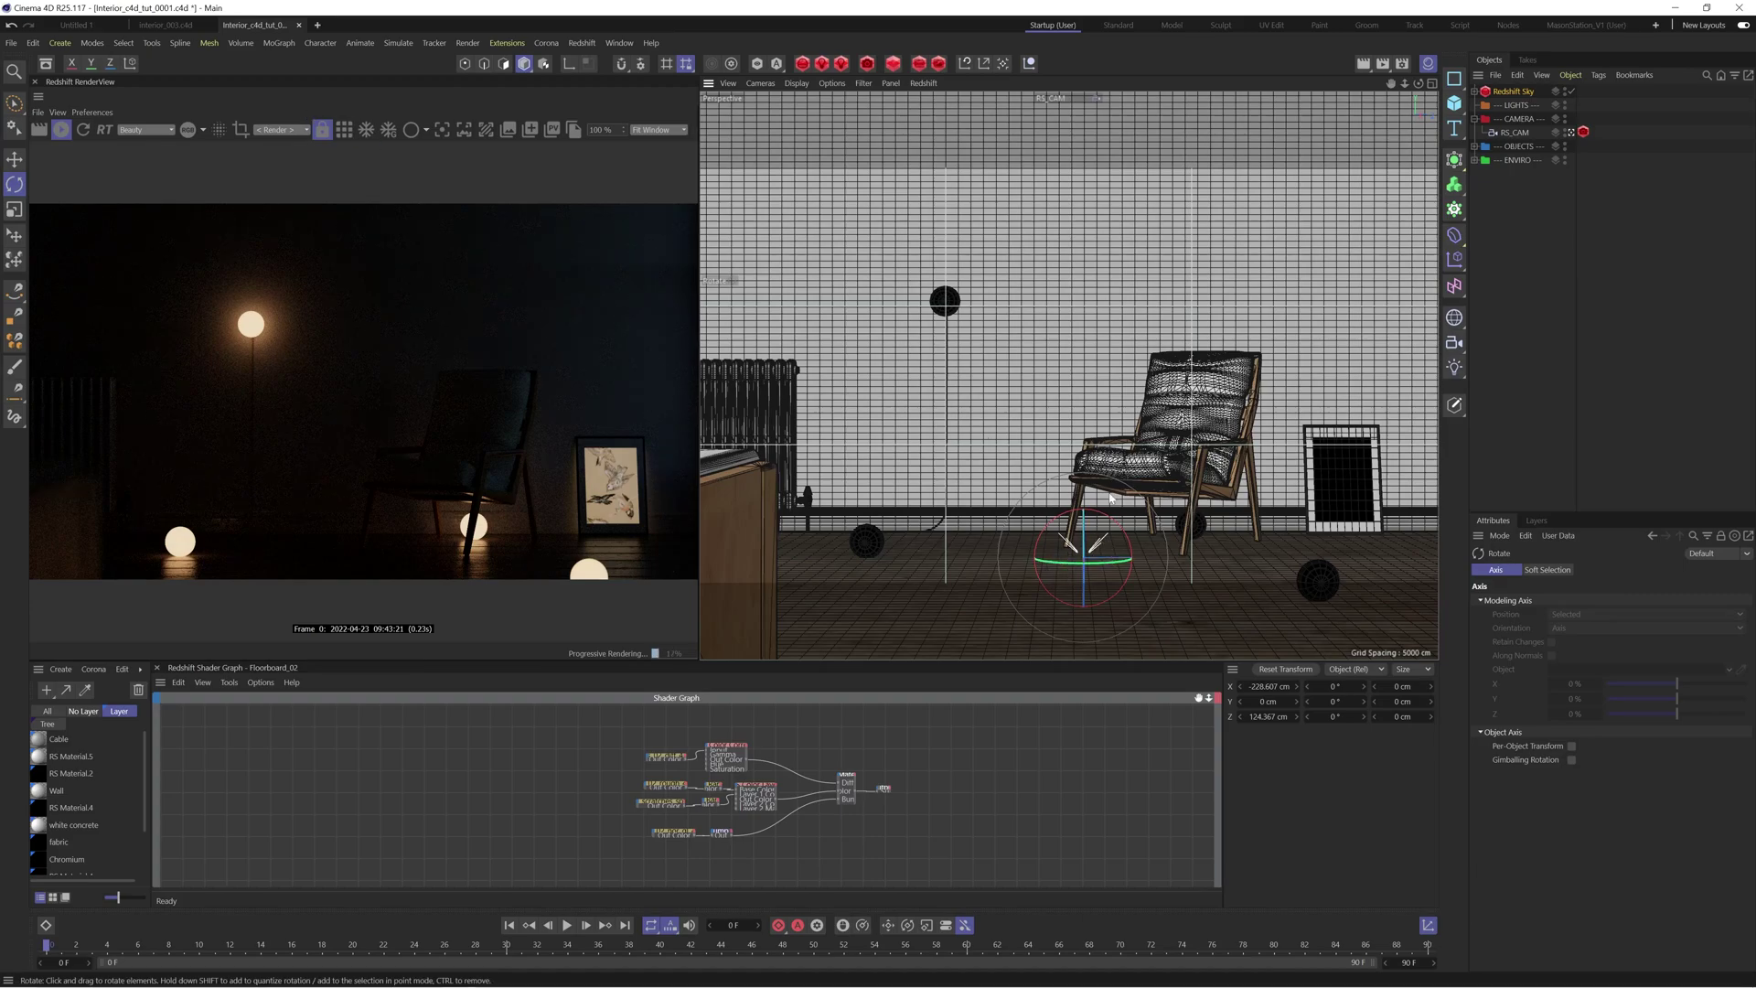
{"action": "left_click", "coordinate": [14, 183]}
{"action": "mouse_move", "coordinate": [1088, 585]}
{"action": "left_mouse_down"}
{"action": "mouse_move", "coordinate": [1061, 578]}
{"action": "mouse_move", "coordinate": [1168, 563]}
{"action": "mouse_move", "coordinate": [1062, 561]}
{"action": "mouse_move", "coordinate": [1140, 541]}
{"action": "mouse_move", "coordinate": [1101, 571]}
{"action": "mouse_move", "coordinate": [1106, 598]}
{"action": "left_mouse_up"}
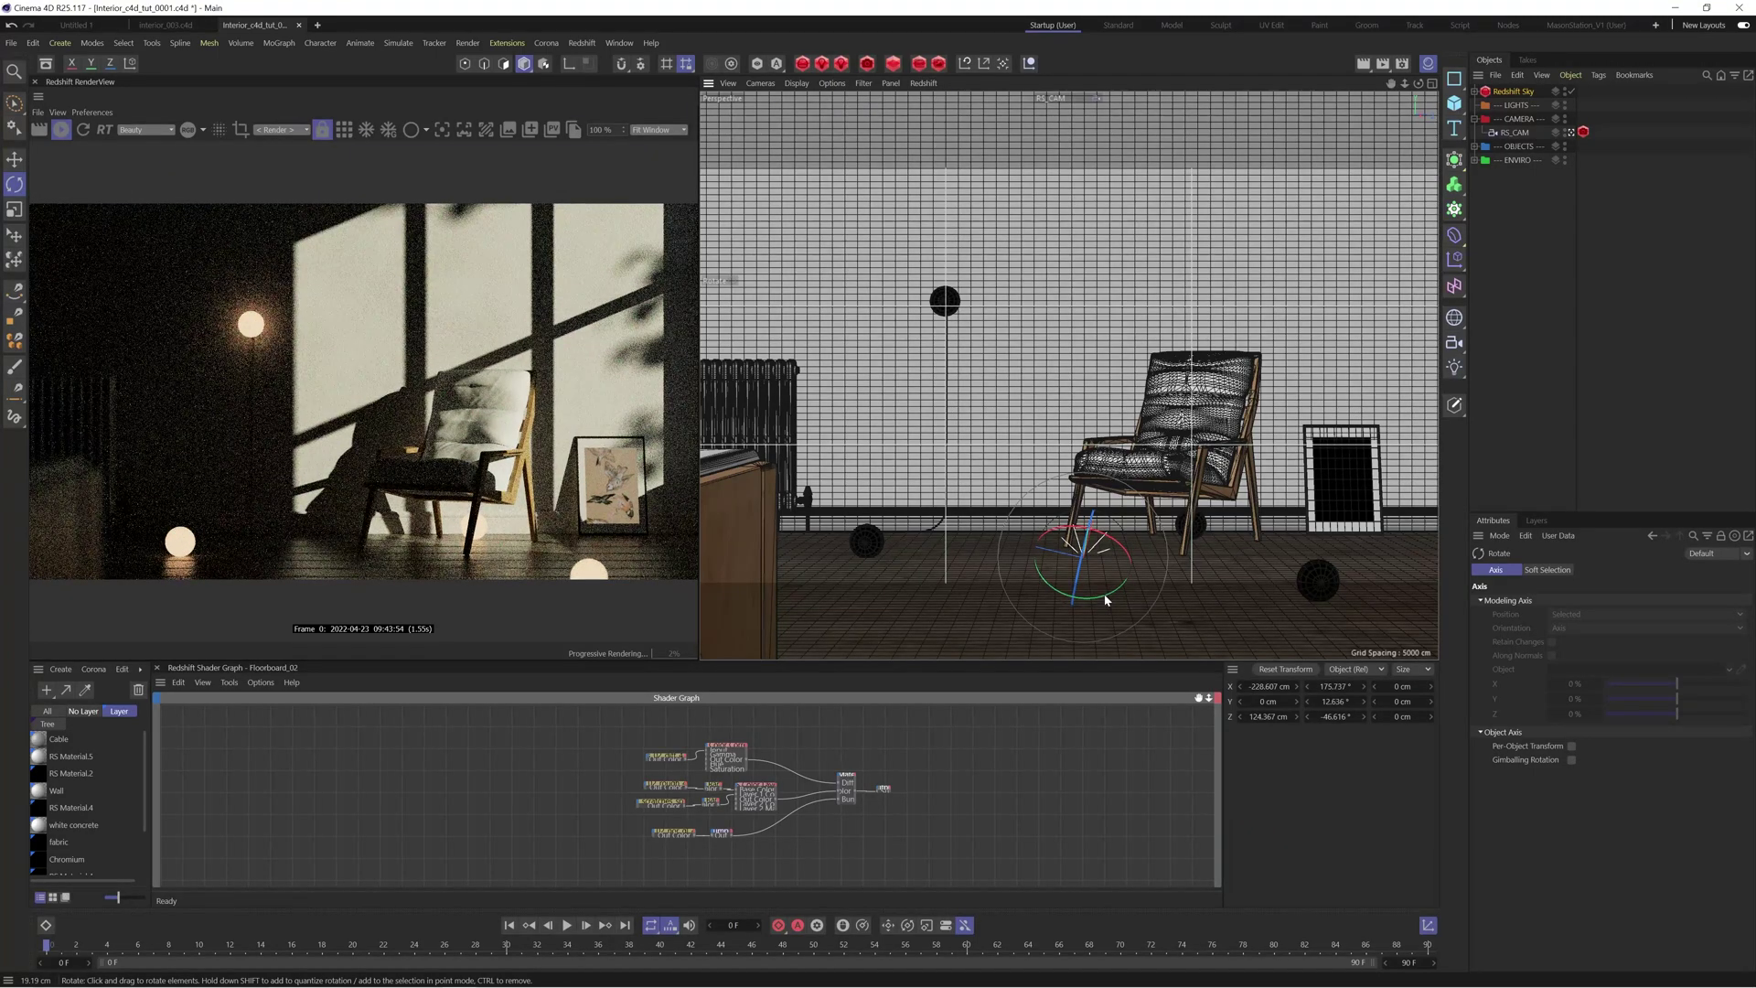
{"action": "mouse_move", "coordinate": [1105, 599]}
{"action": "left_mouse_down"}
{"action": "mouse_move", "coordinate": [1168, 573]}
{"action": "mouse_move", "coordinate": [1112, 590]}
{"action": "left_mouse_up"}
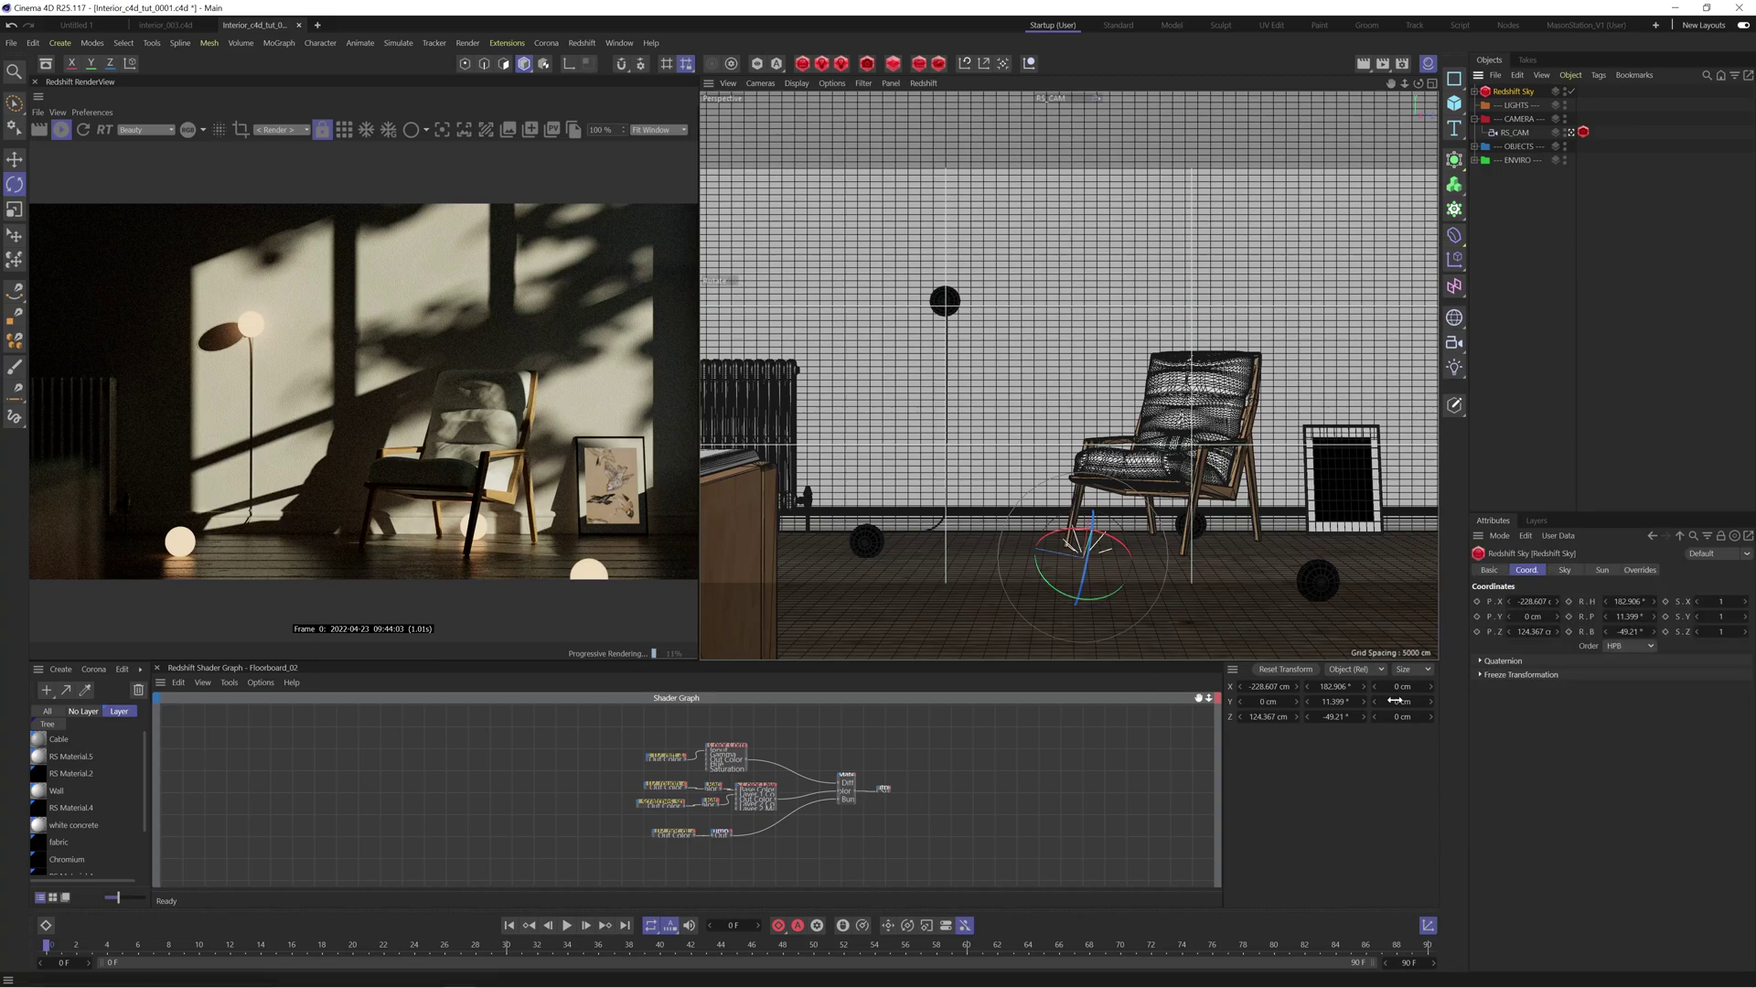
Set the sky's rotation to H 184°, P 9°, B -56°, then fine-tune the sun angle.
{"action": "left_click", "coordinate": [1335, 686]}
{"action": "type", "text": "184"}
{"action": "key", "text": "Tab"}
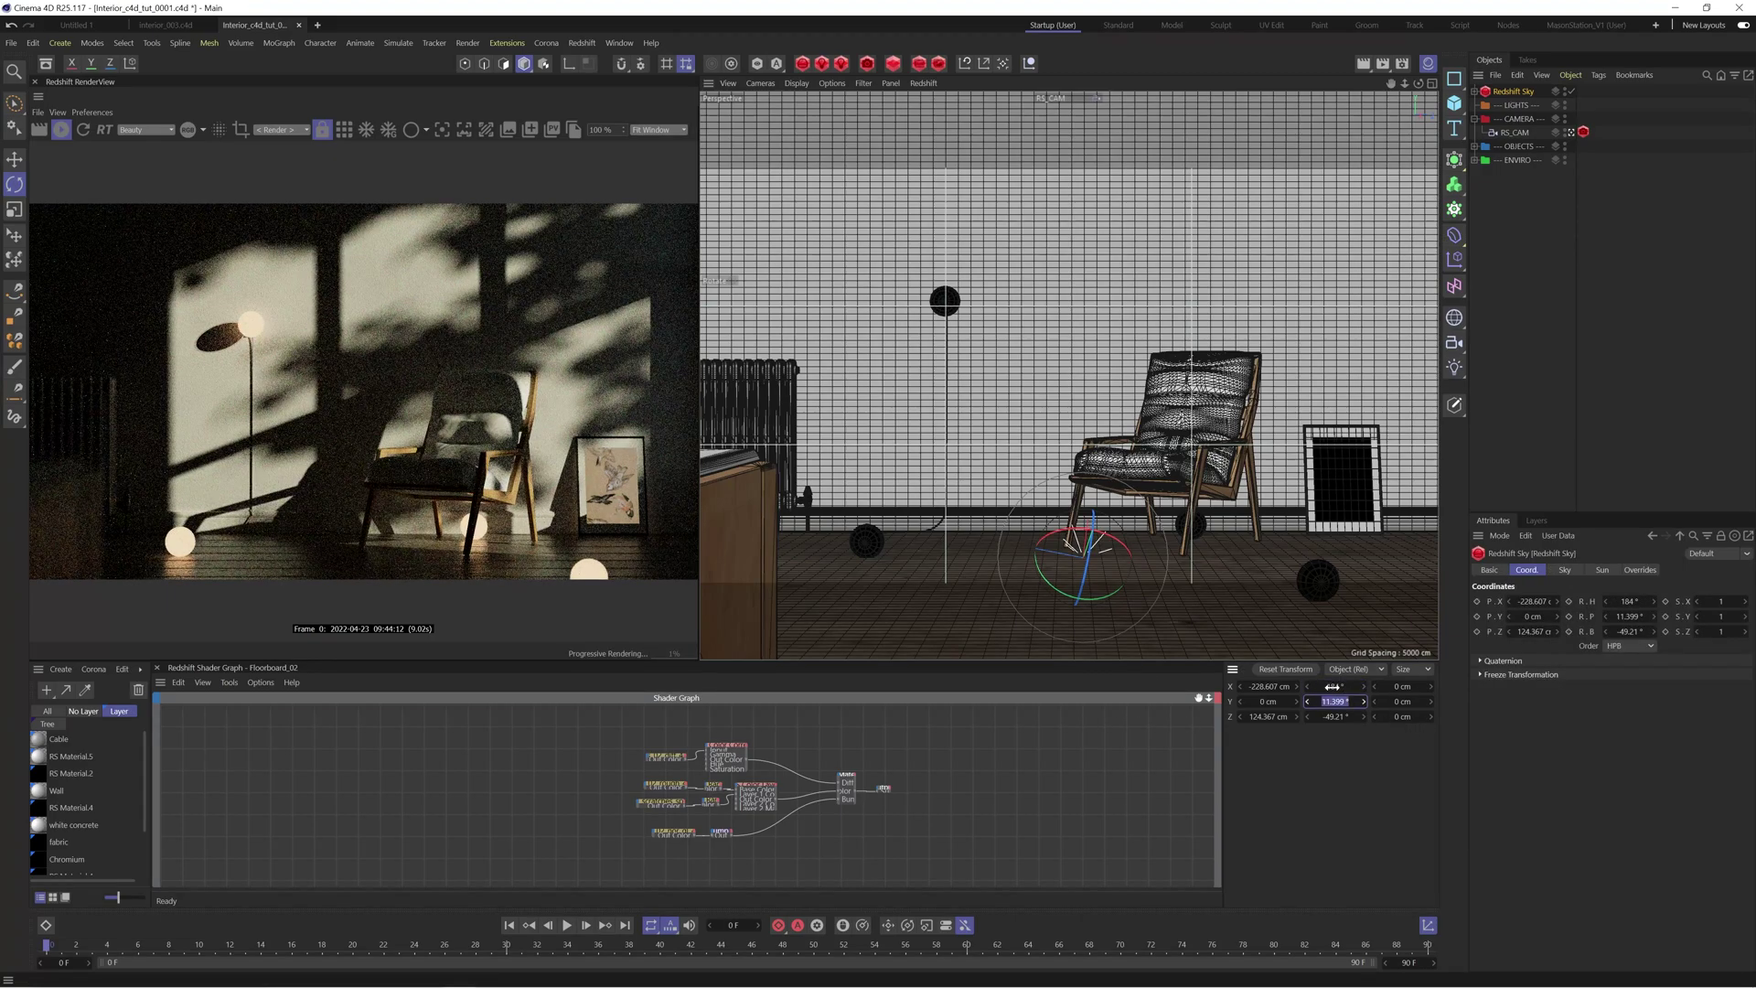
{"action": "type", "text": "9"}
{"action": "key", "text": "Tab"}
{"action": "type", "text": "-56"}
{"action": "key", "text": "Return"}
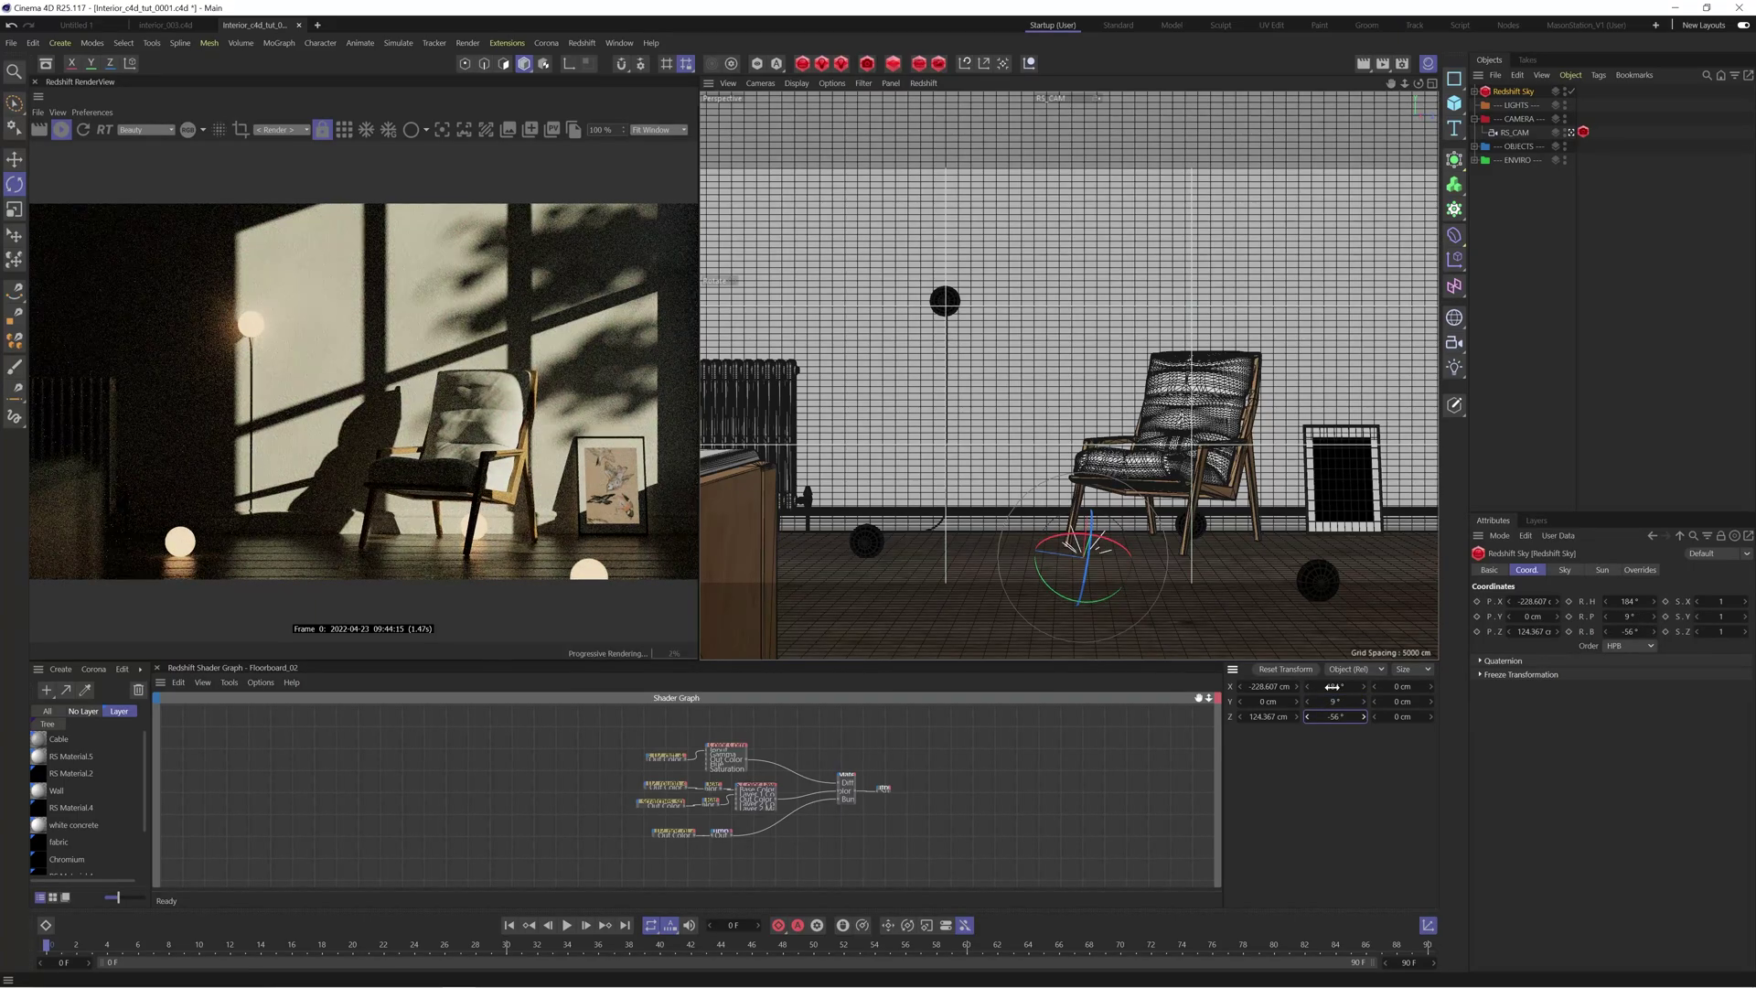
{"action": "left_click_drag", "start_coordinate": [1083, 539], "coordinate": [1080, 543]}
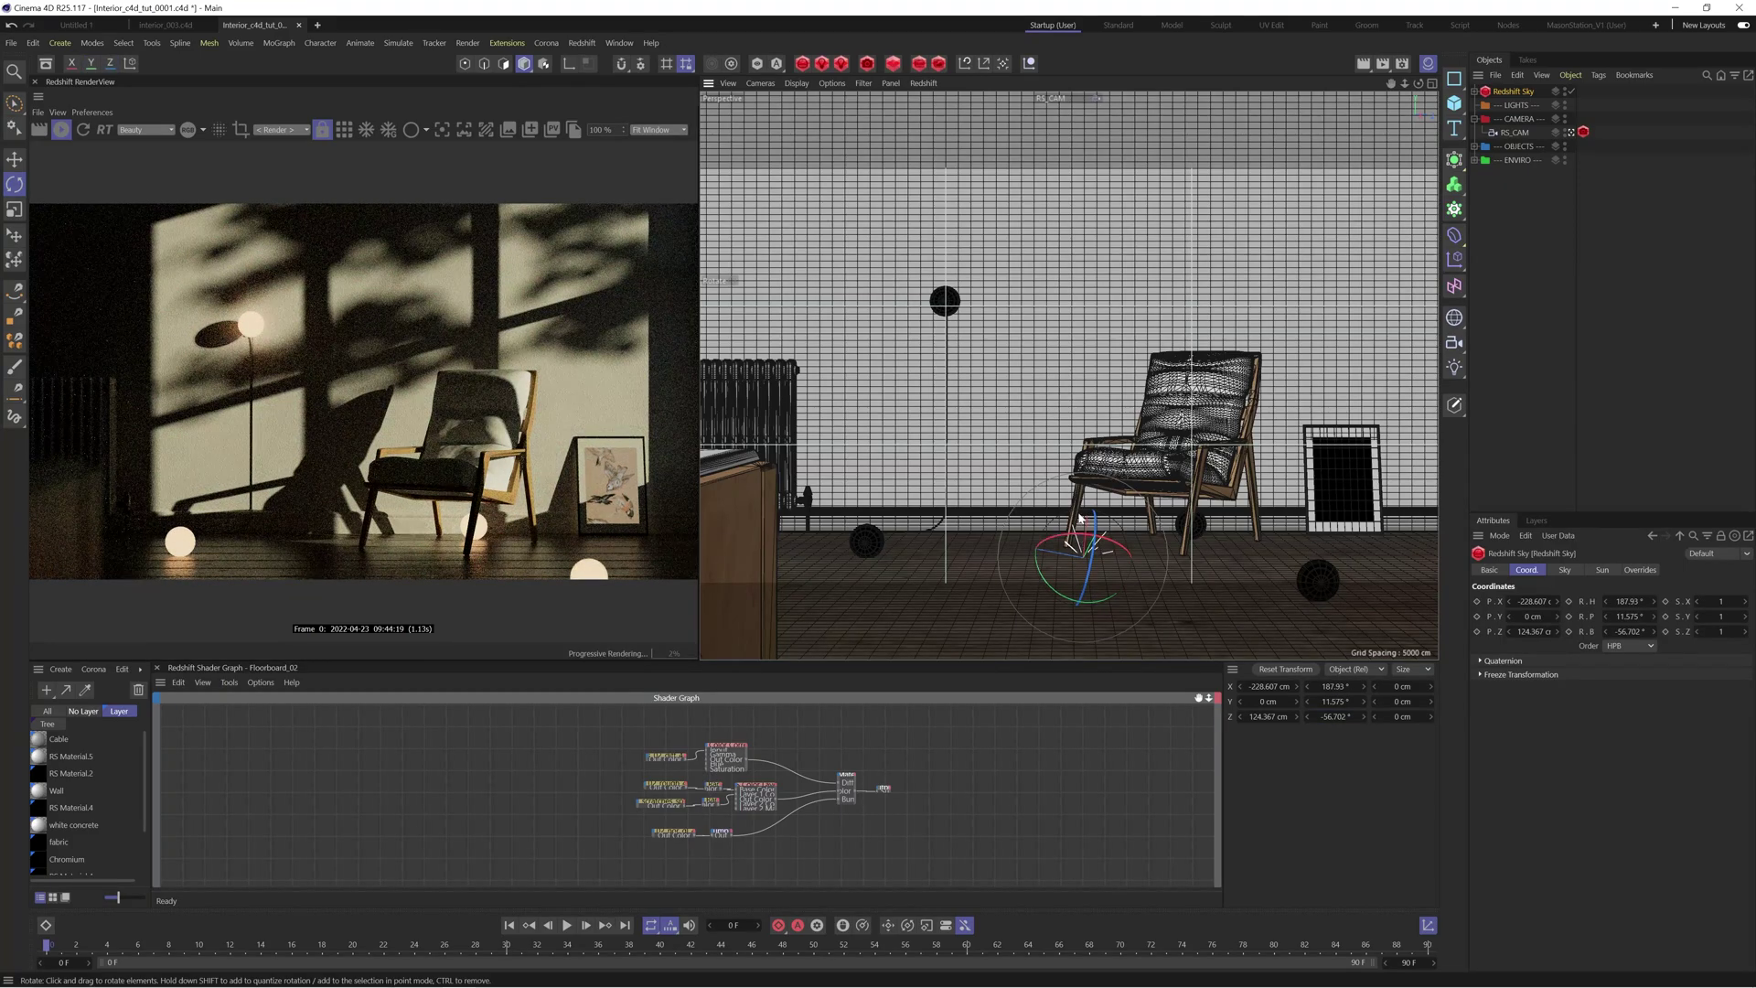
{"action": "left_click_drag", "start_coordinate": [1070, 544], "coordinate": [1067, 542]}
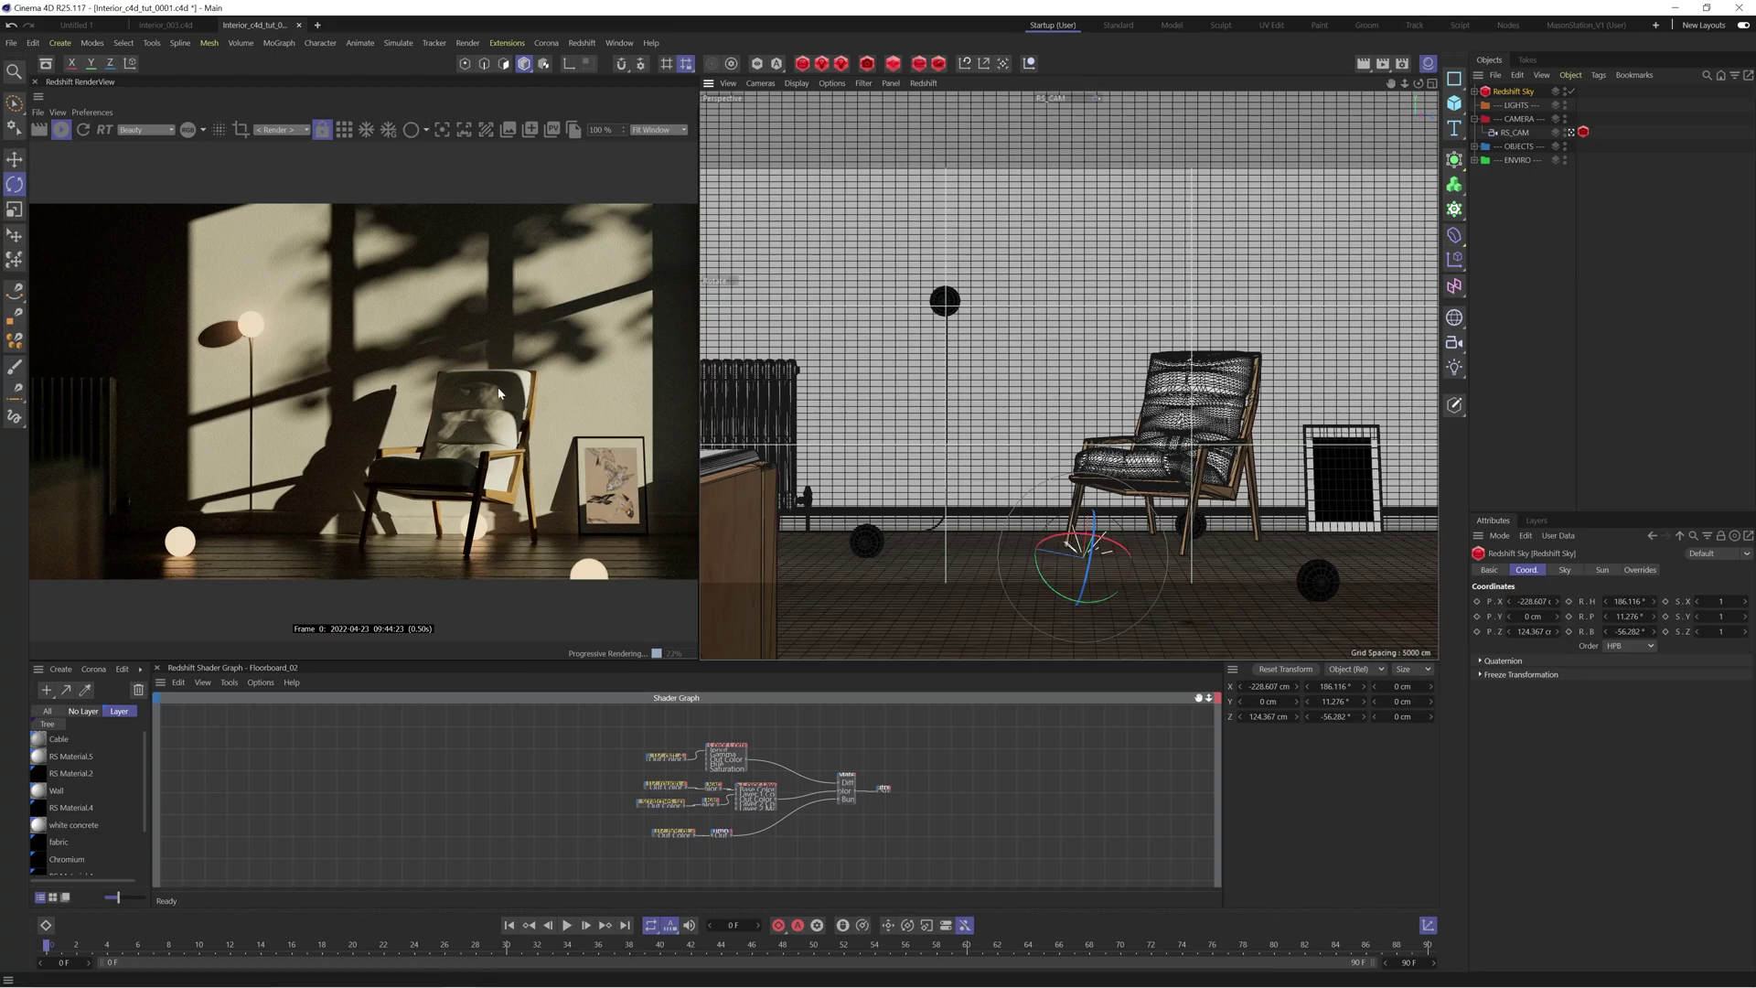
Expand ENVIRO, toggle the Tree's visibility, render through RS_CAM, and check the sun from the default camera.
{"action": "left_click", "coordinate": [1474, 160]}
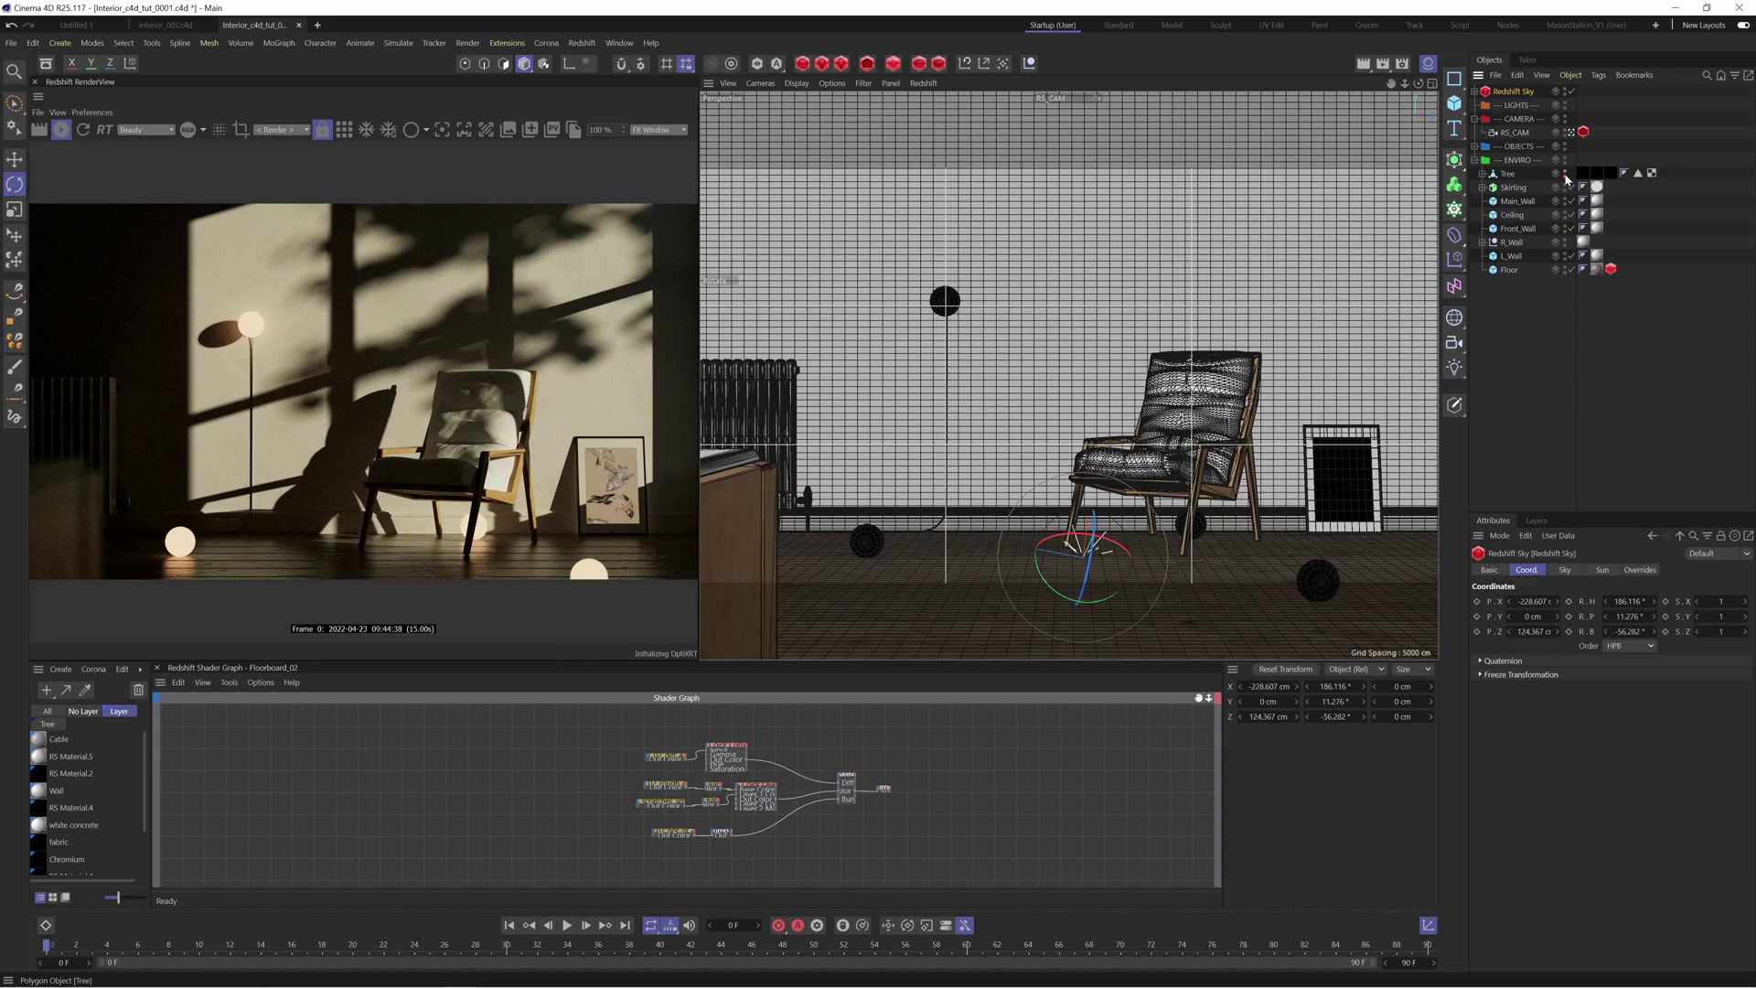
{"action": "left_click", "coordinate": [1565, 175]}
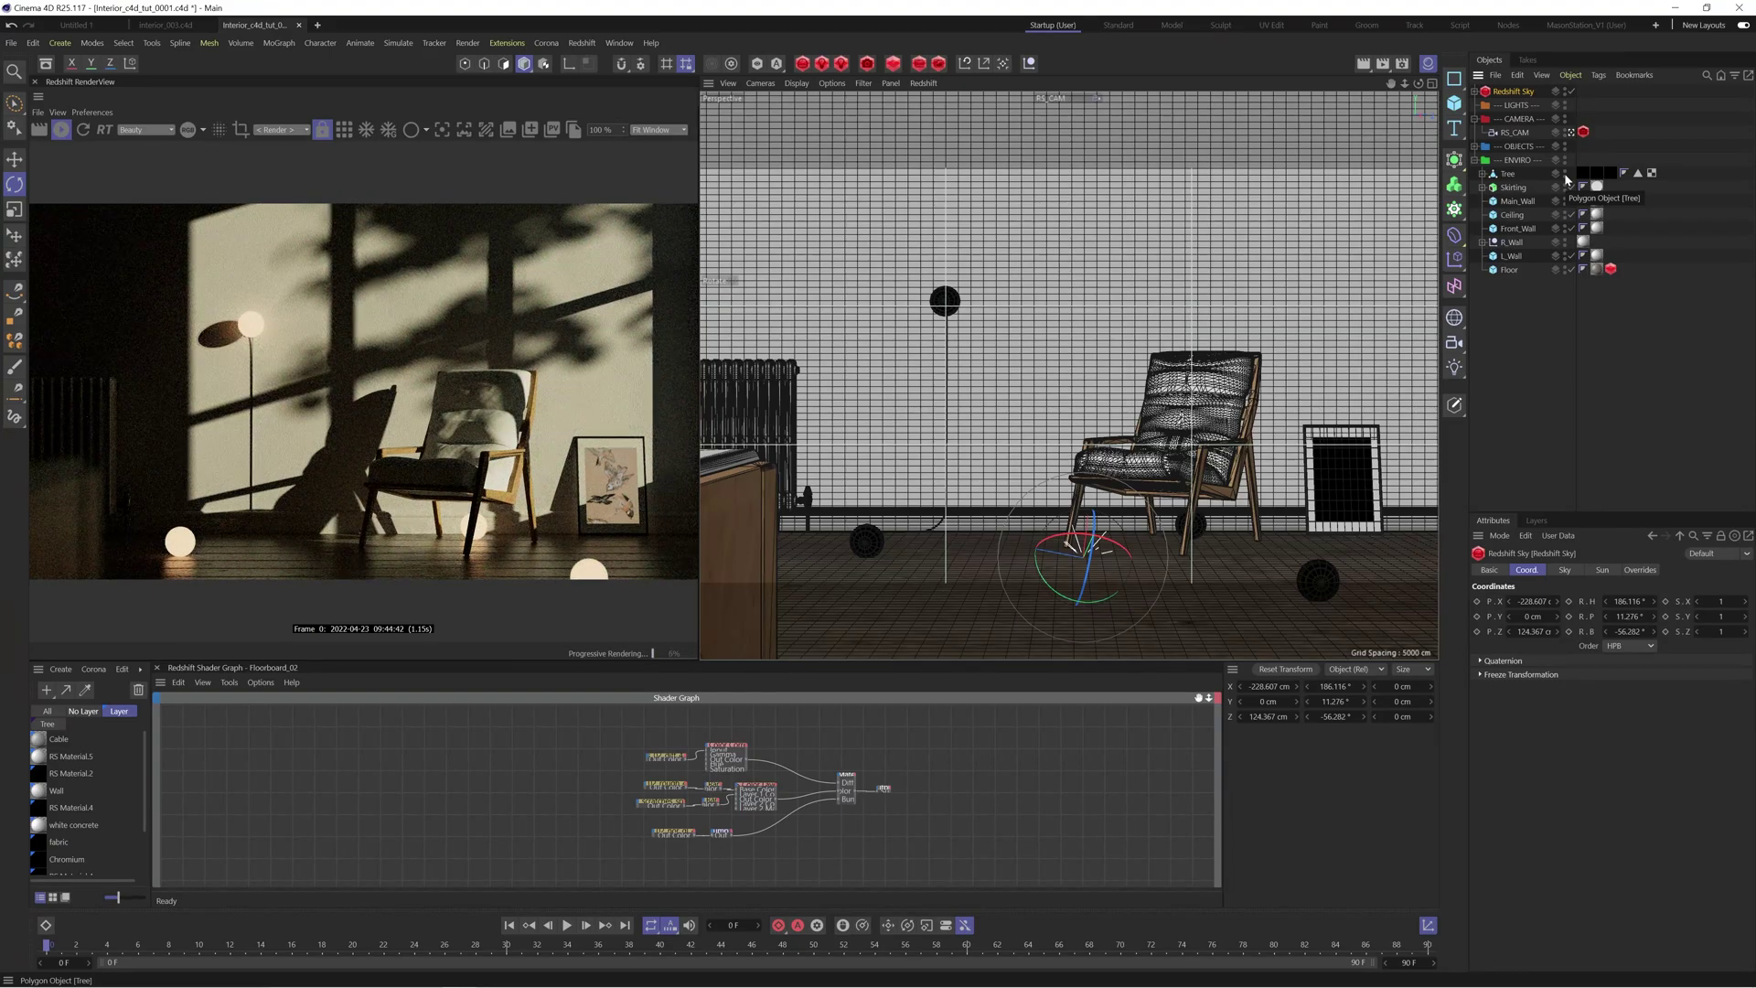
{"action": "left_click", "coordinate": [279, 129]}
{"action": "left_click", "coordinate": [1571, 133]}
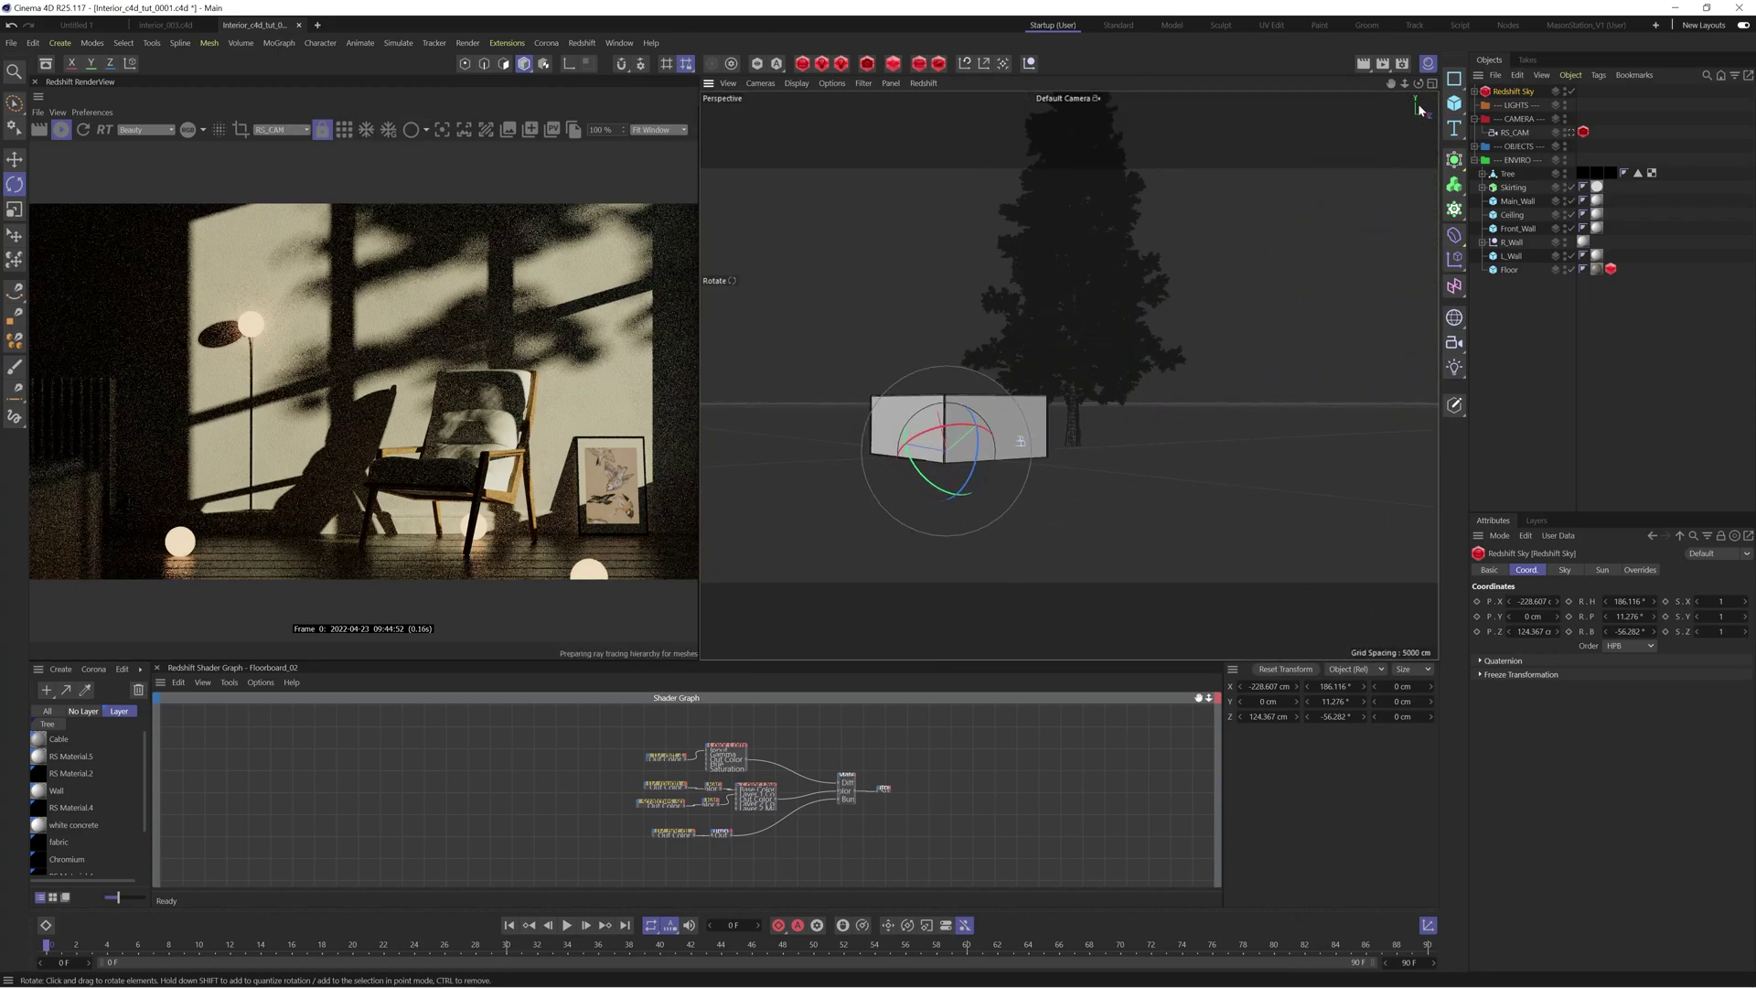
{"action": "left_click_drag", "start_coordinate": [1425, 82], "coordinate": [939, 340]}
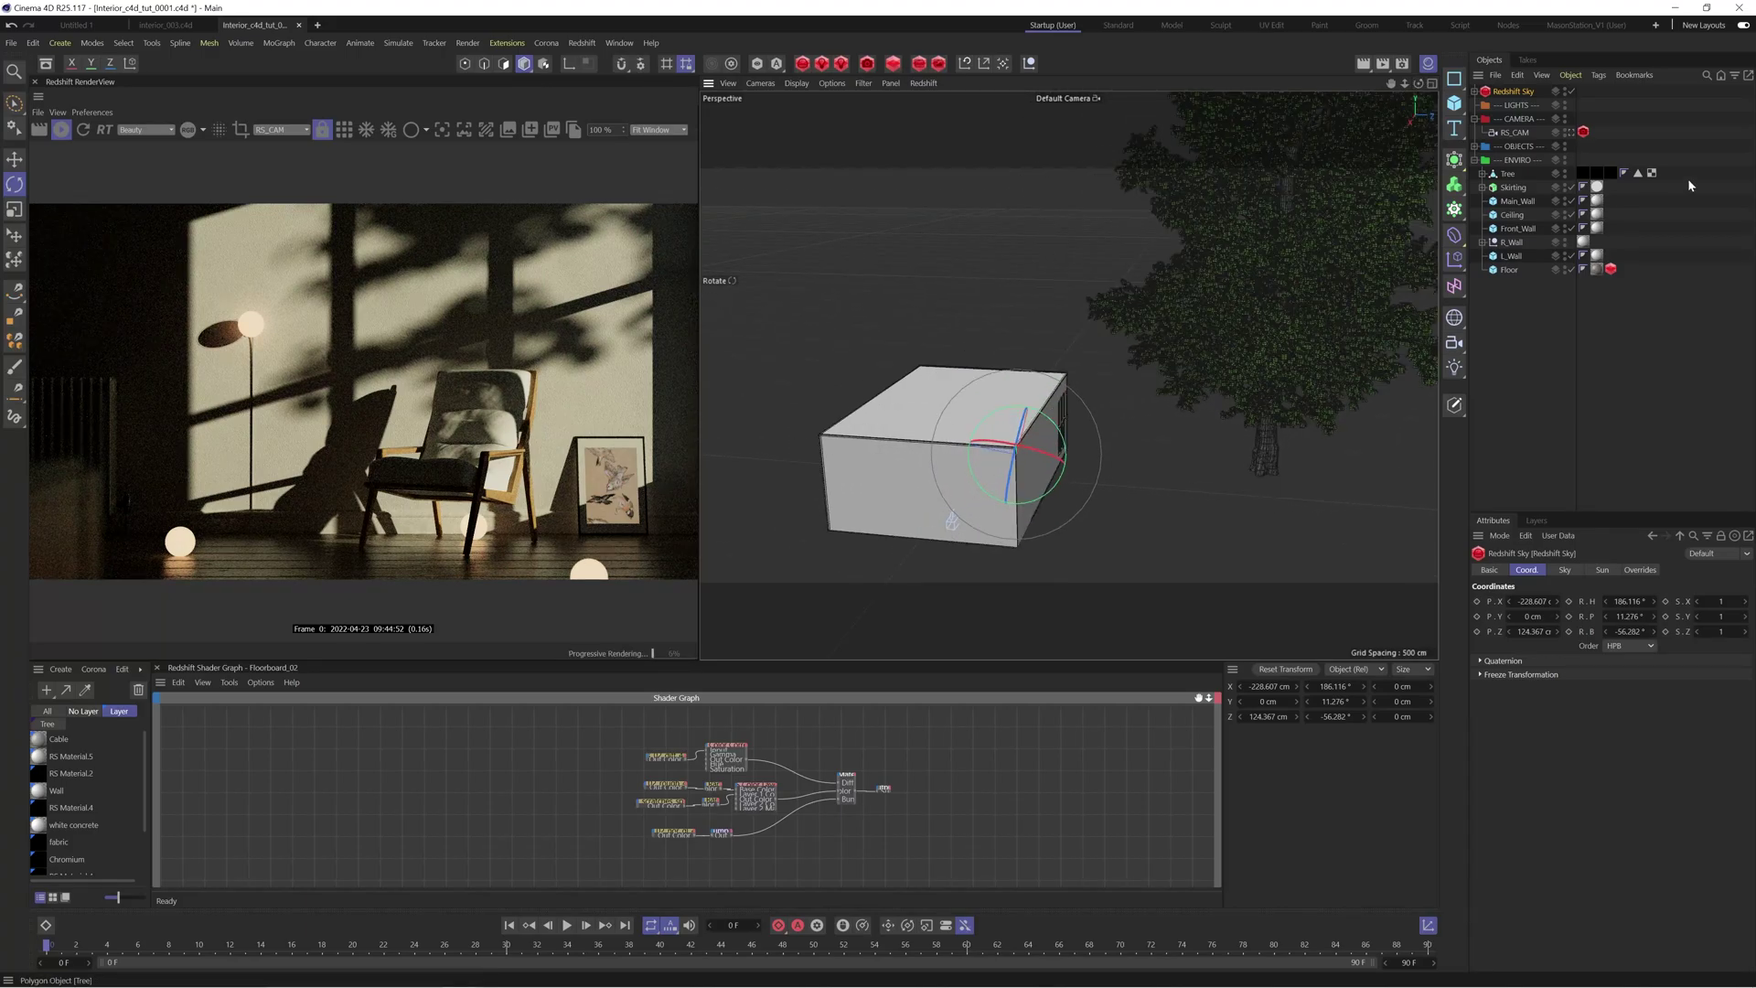
{"action": "left_click", "coordinate": [1571, 132]}
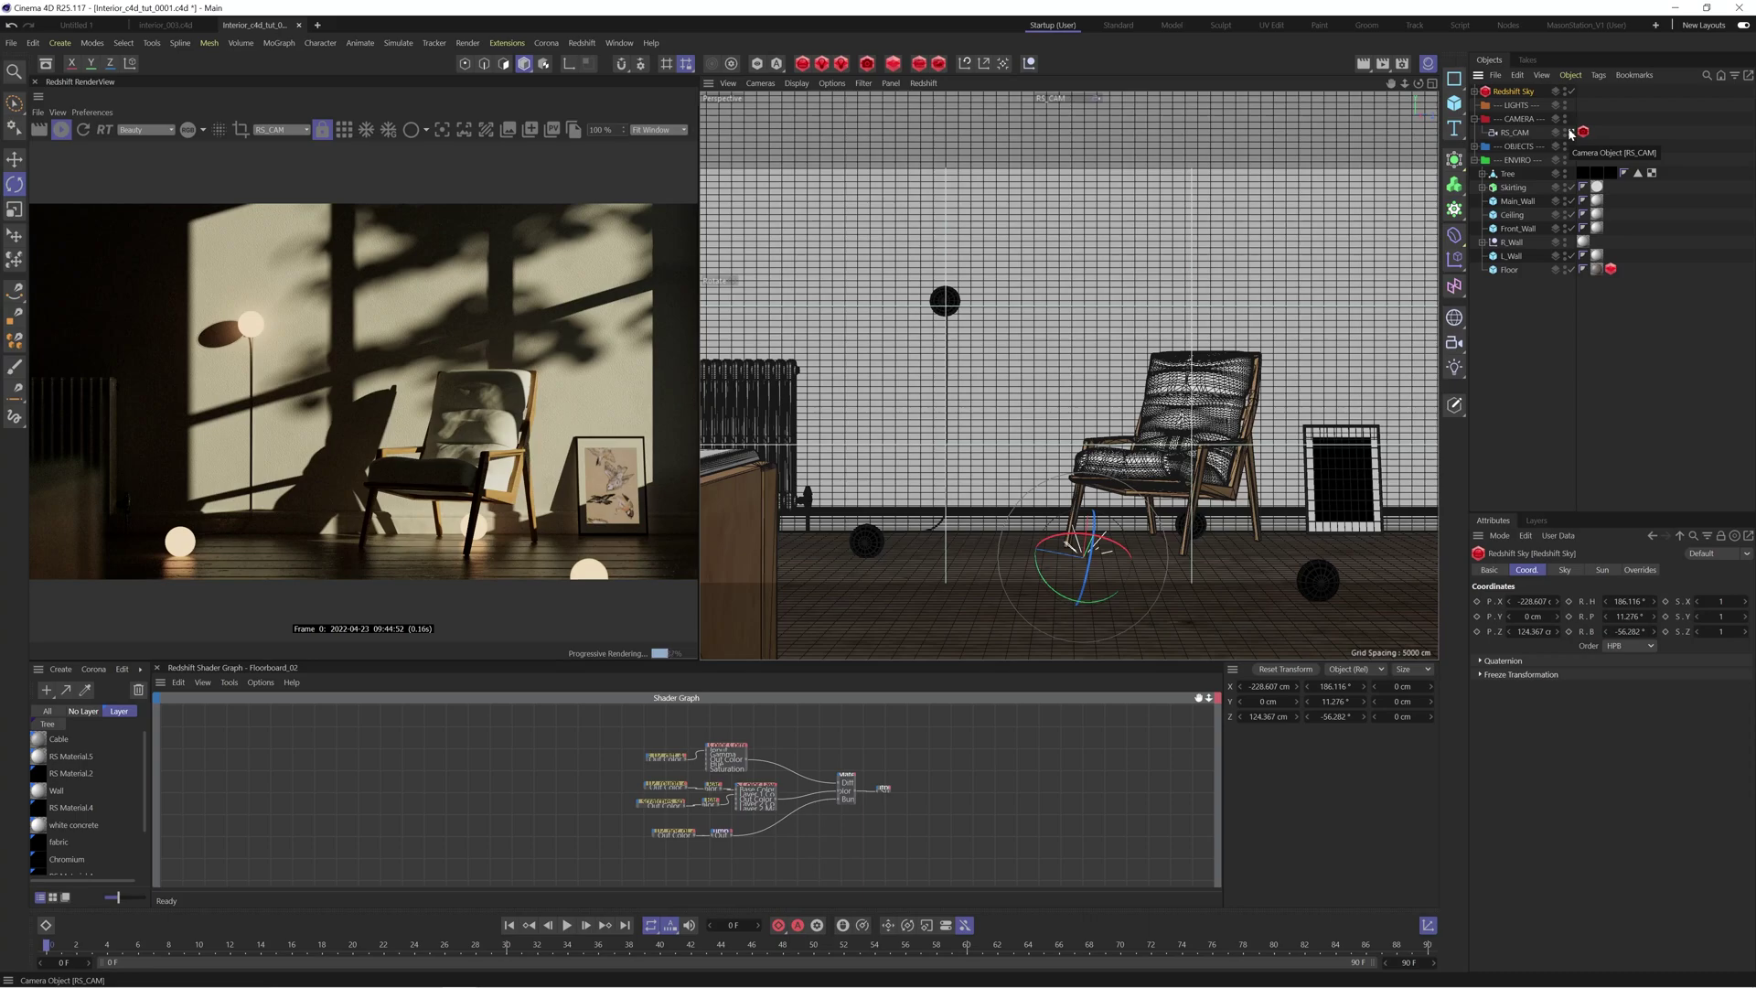
Move the Redshift Sky into the LIGHTS group and try Red-Blue Shift values 0.2, 0 and 0.5.
{"action": "left_click_drag", "start_coordinate": [1514, 91], "coordinate": [1514, 110]}
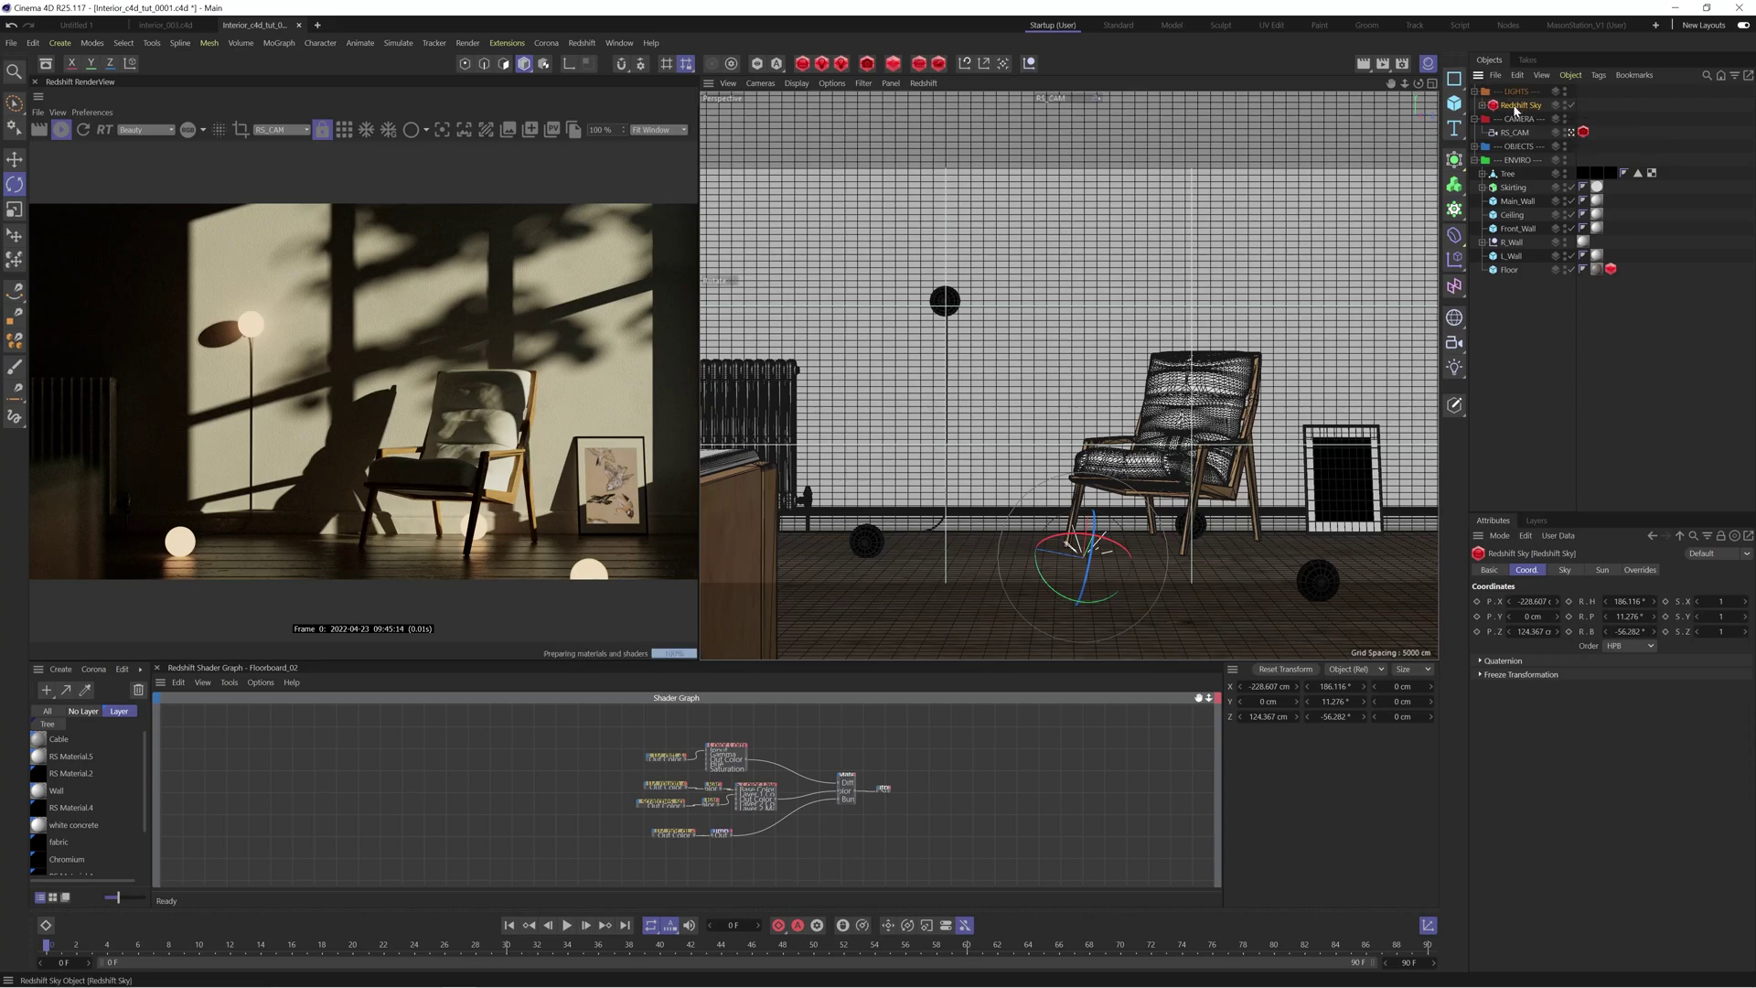
{"action": "left_click", "coordinate": [1565, 569]}
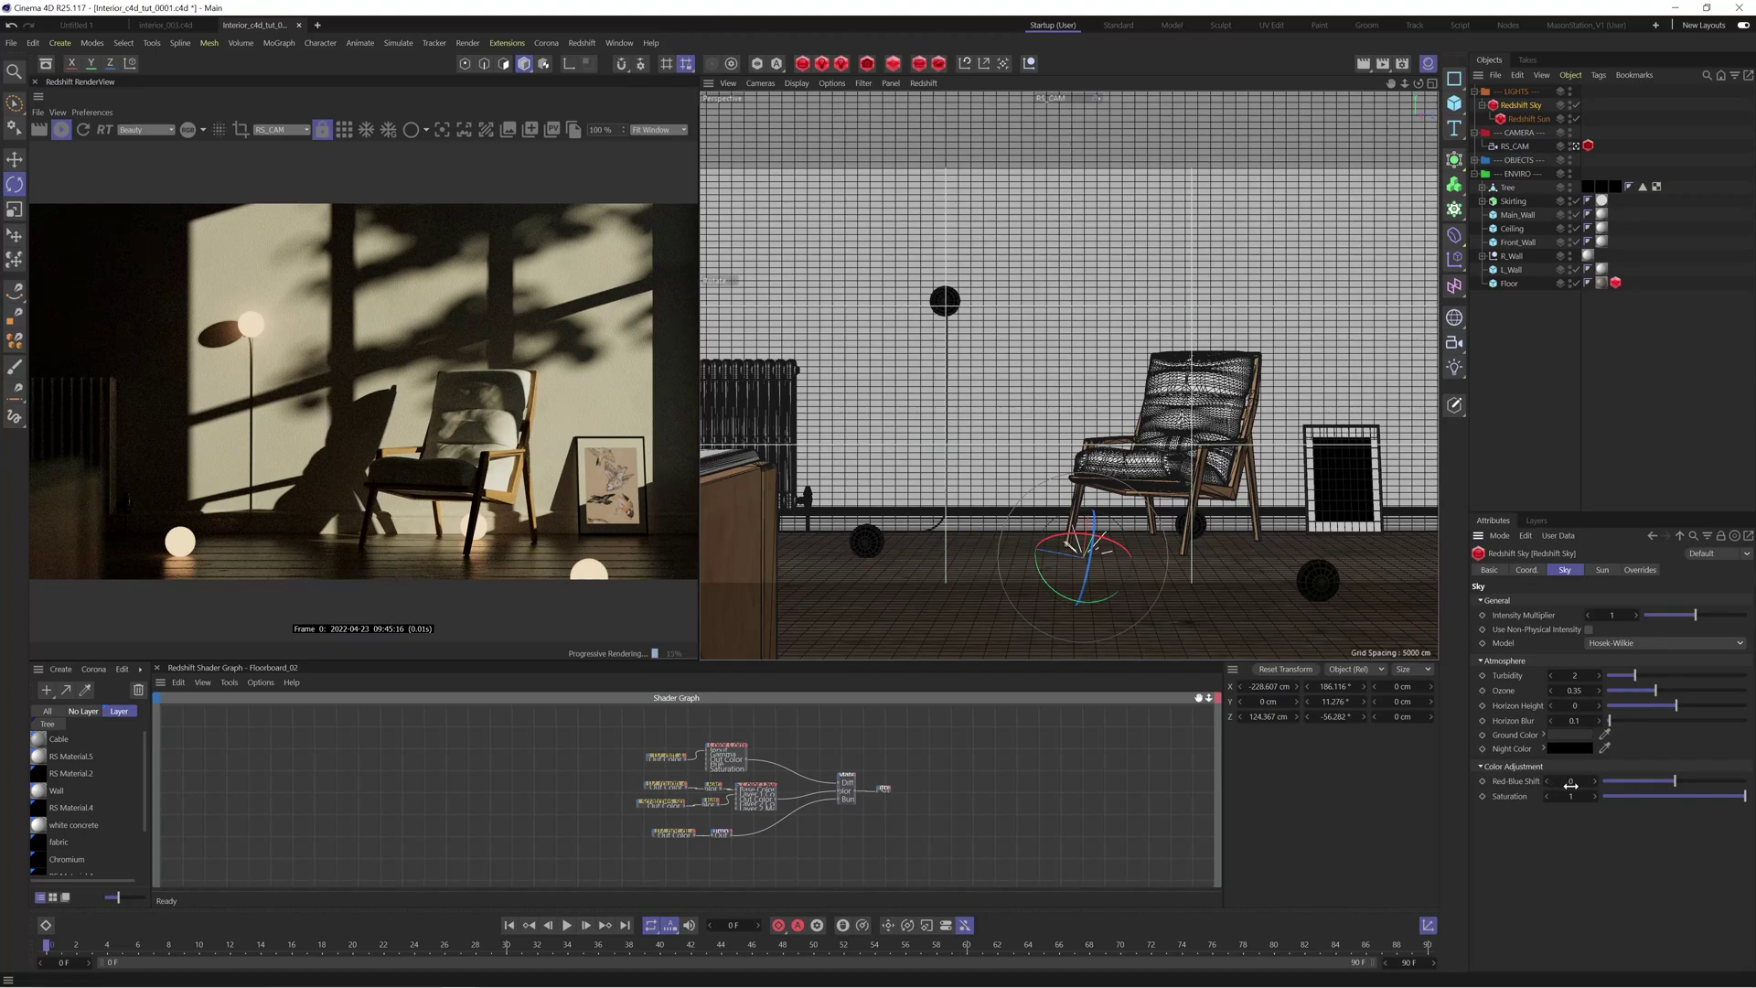
{"action": "left_click_drag", "start_coordinate": [1674, 782], "coordinate": [1677, 784]}
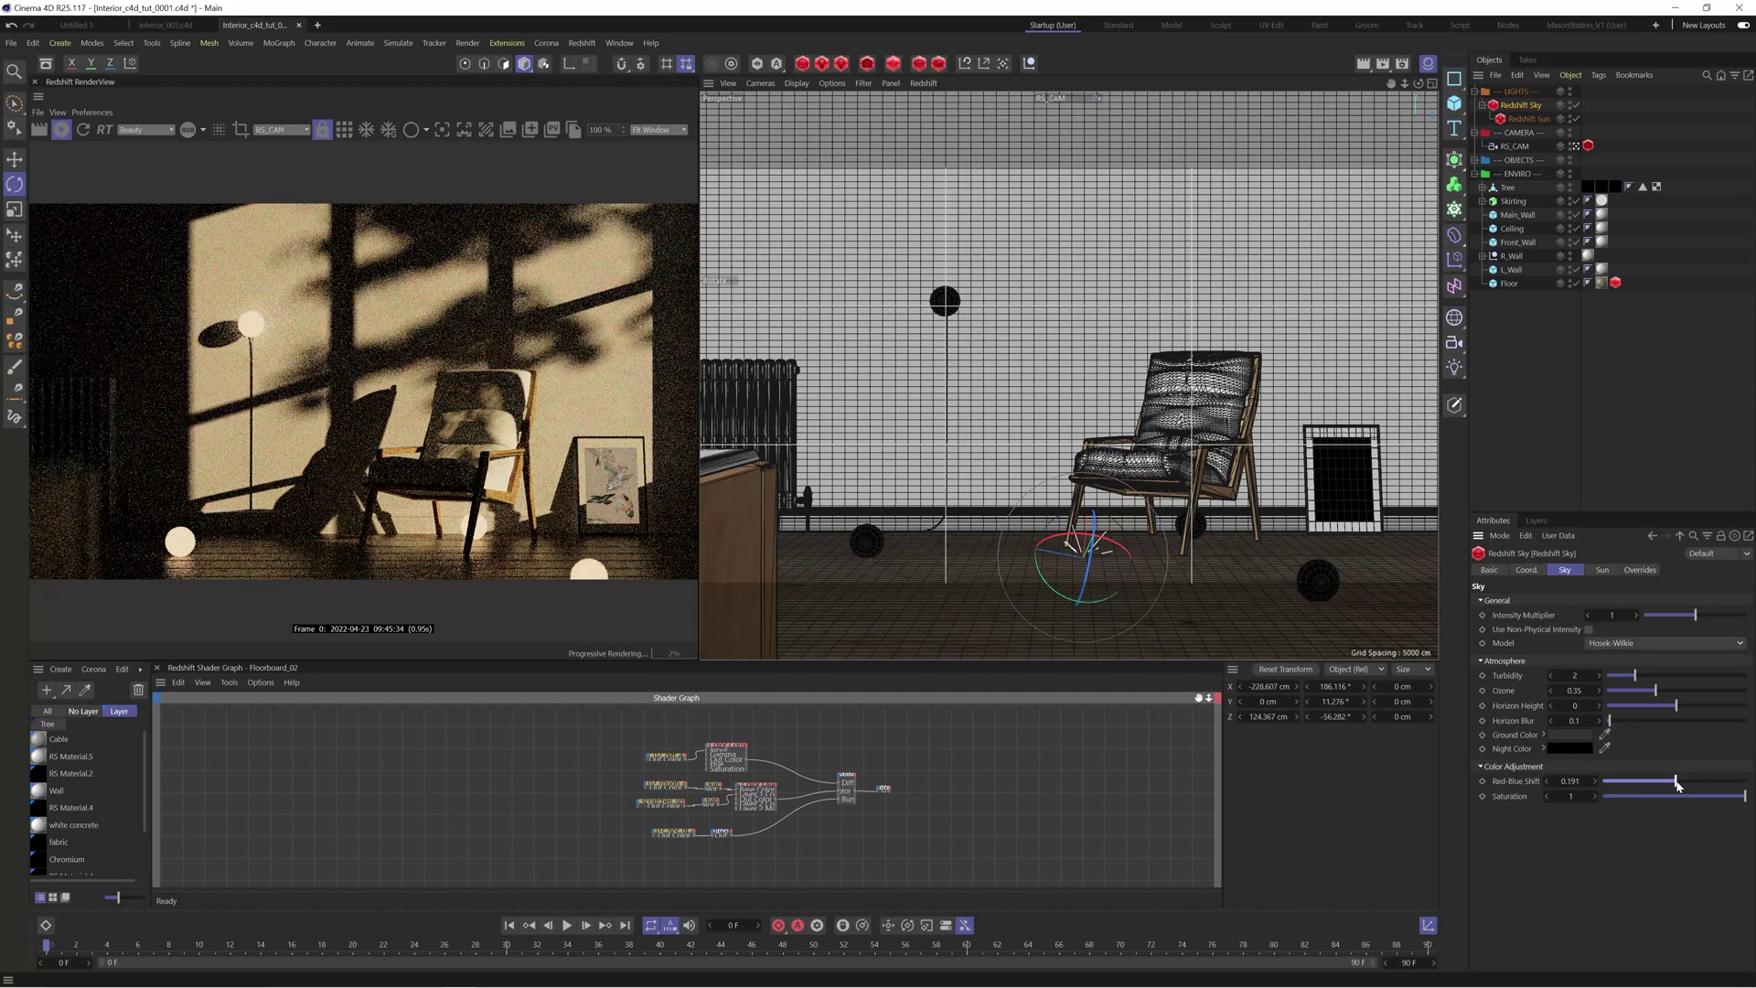
{"action": "left_click", "coordinate": [1578, 785]}
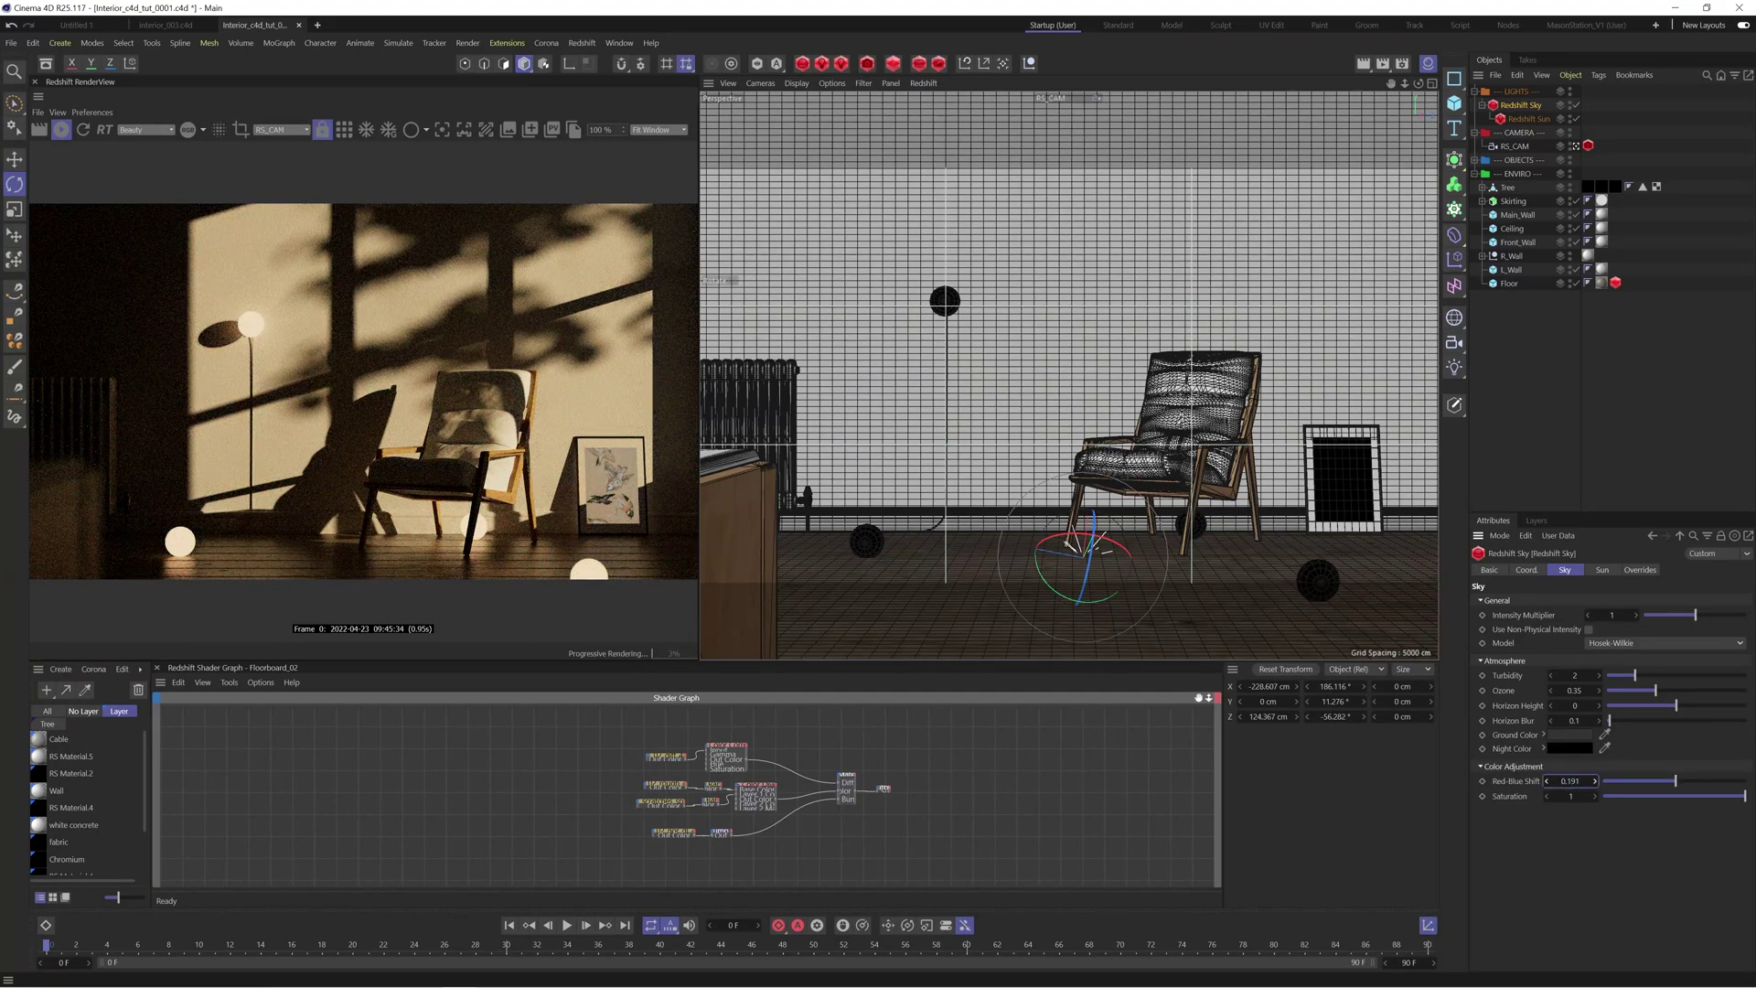
{"action": "type", "text": "0.2"}
{"action": "key", "text": "Return"}
{"action": "left_click", "coordinate": [1570, 781]}
{"action": "type", "text": "0"}
{"action": "key", "text": "Return"}
{"action": "left_click", "coordinate": [1570, 781]}
{"action": "type", "text": "0.5"}
{"action": "key", "text": "Return"}
Try a sky Turbidity around 7.9 and 2.9, then set it to 2.5.
{"action": "left_click_drag", "start_coordinate": [1634, 675], "coordinate": [1718, 675]}
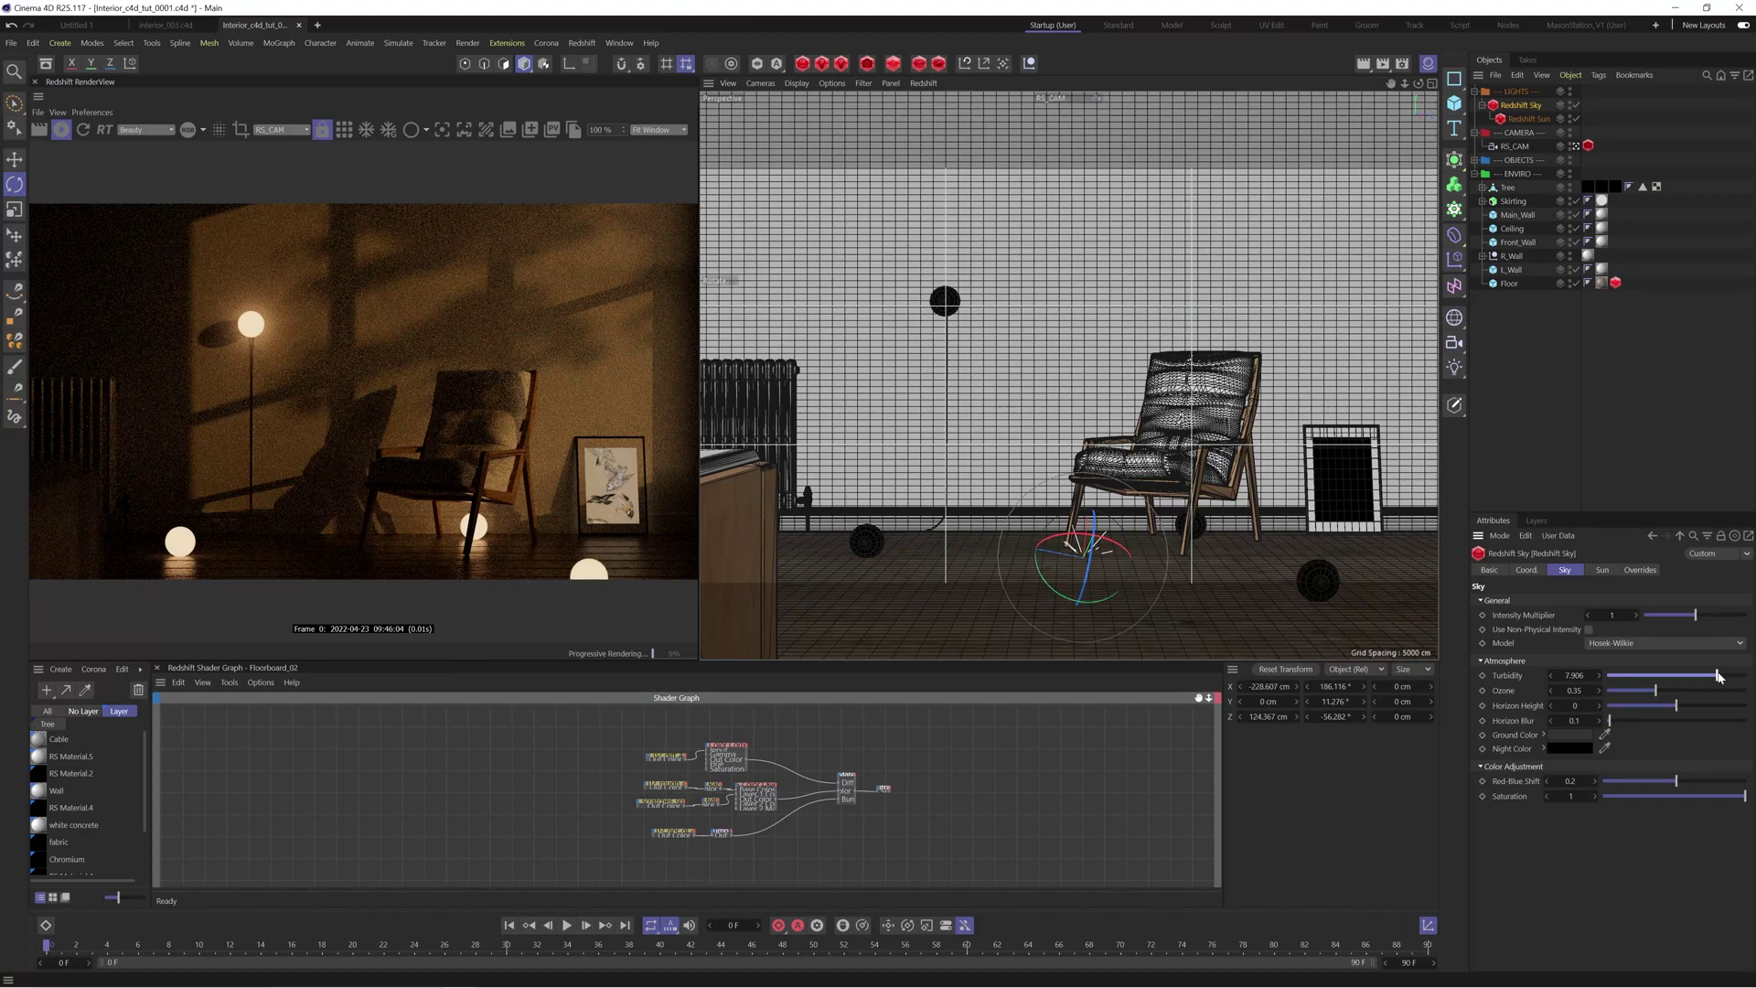
{"action": "left_click_drag", "start_coordinate": [1718, 675], "coordinate": [1647, 675]}
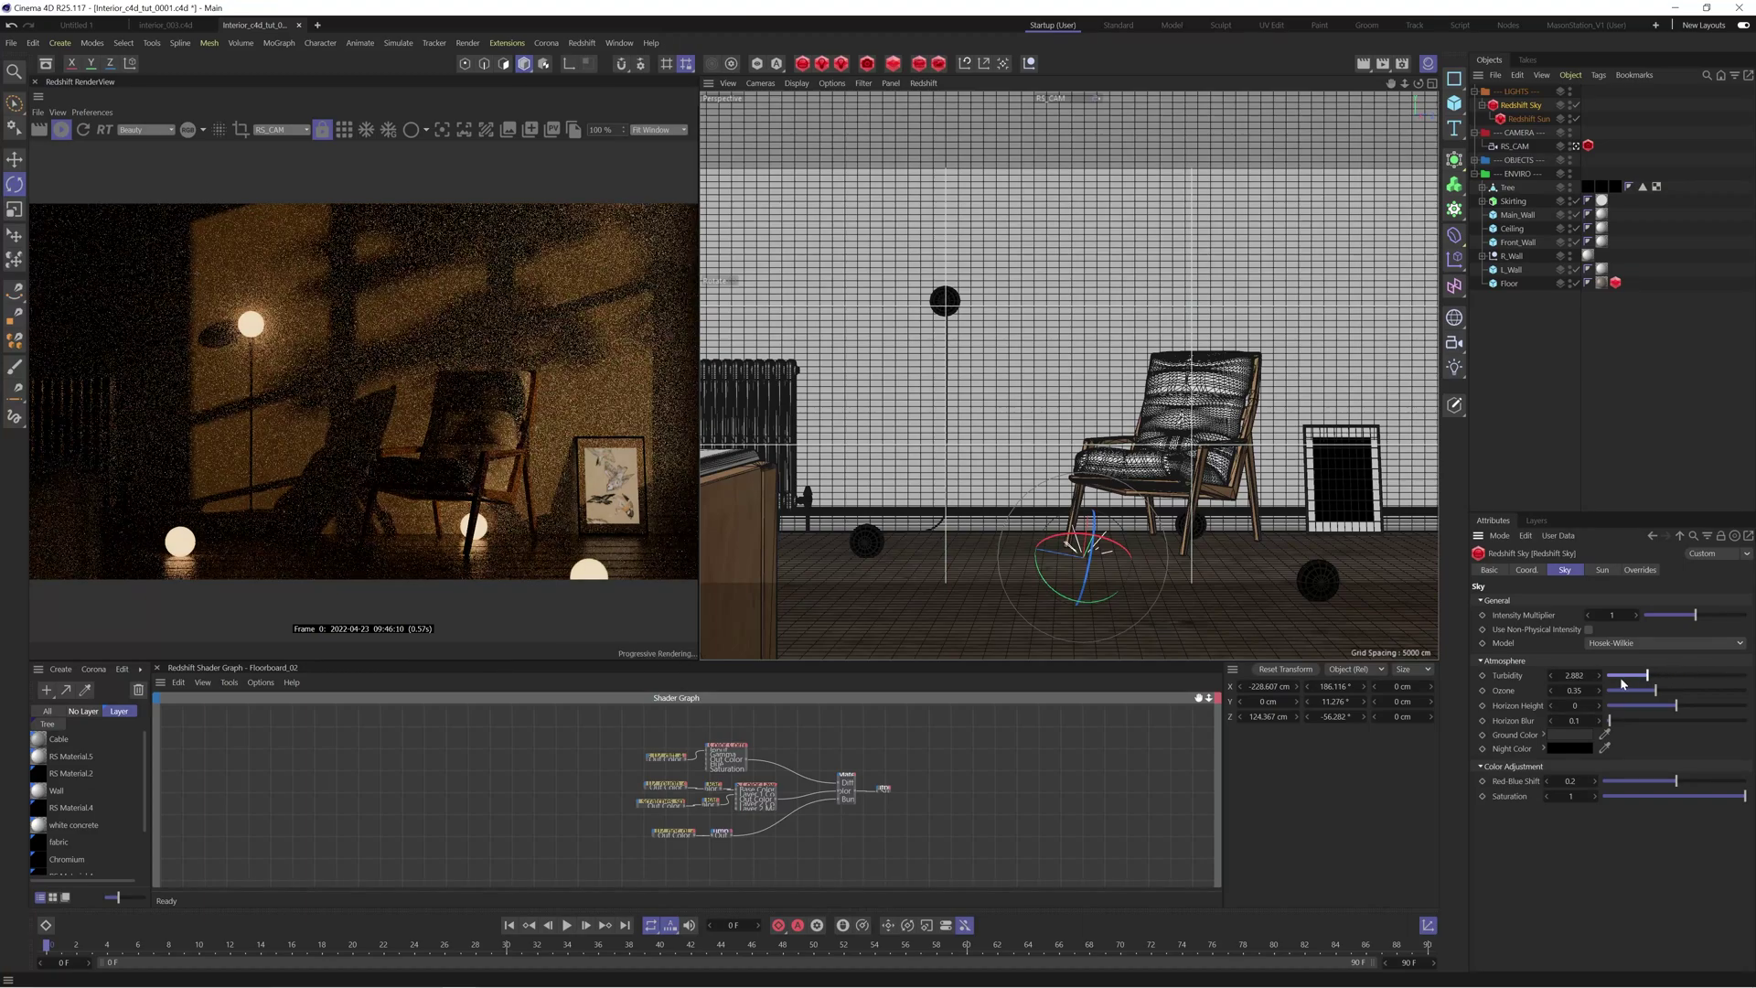
{"action": "left_click", "coordinate": [1573, 674]}
{"action": "type", "text": "2.5"}
{"action": "key", "text": "Return"}
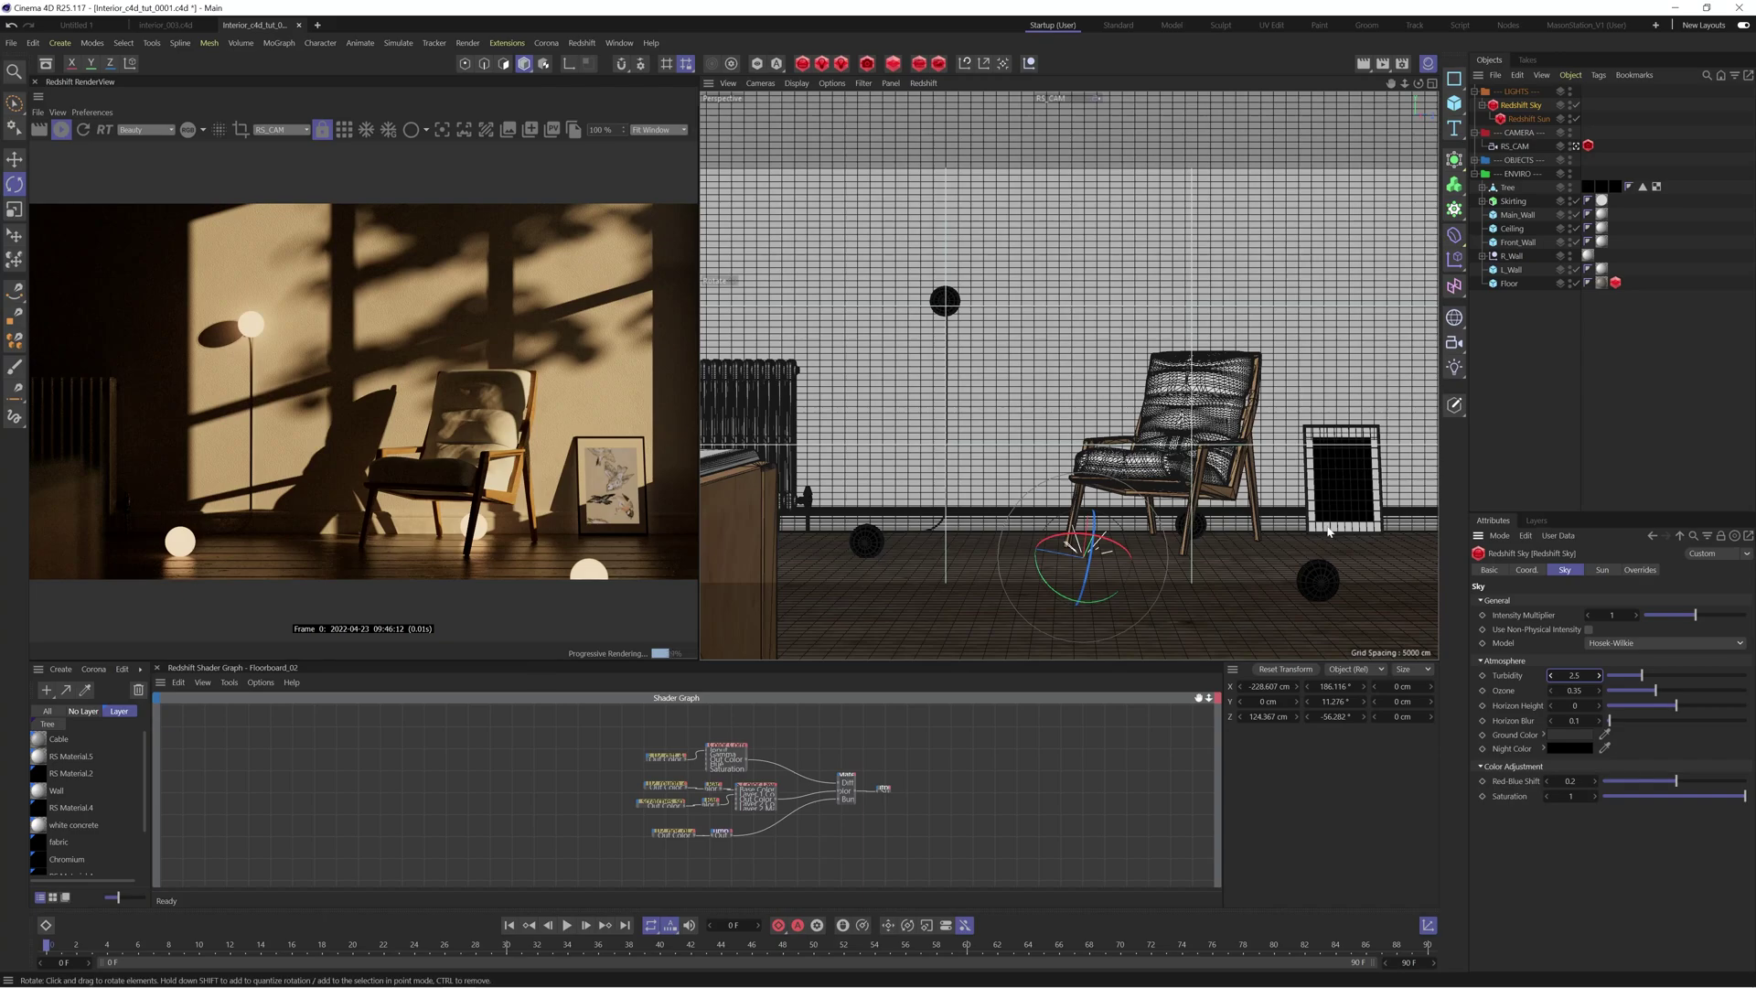
Try the Redshift Sun's Global Illumination contribution at 3 and 6, then return it to 1.
{"action": "left_click", "coordinate": [1517, 120]}
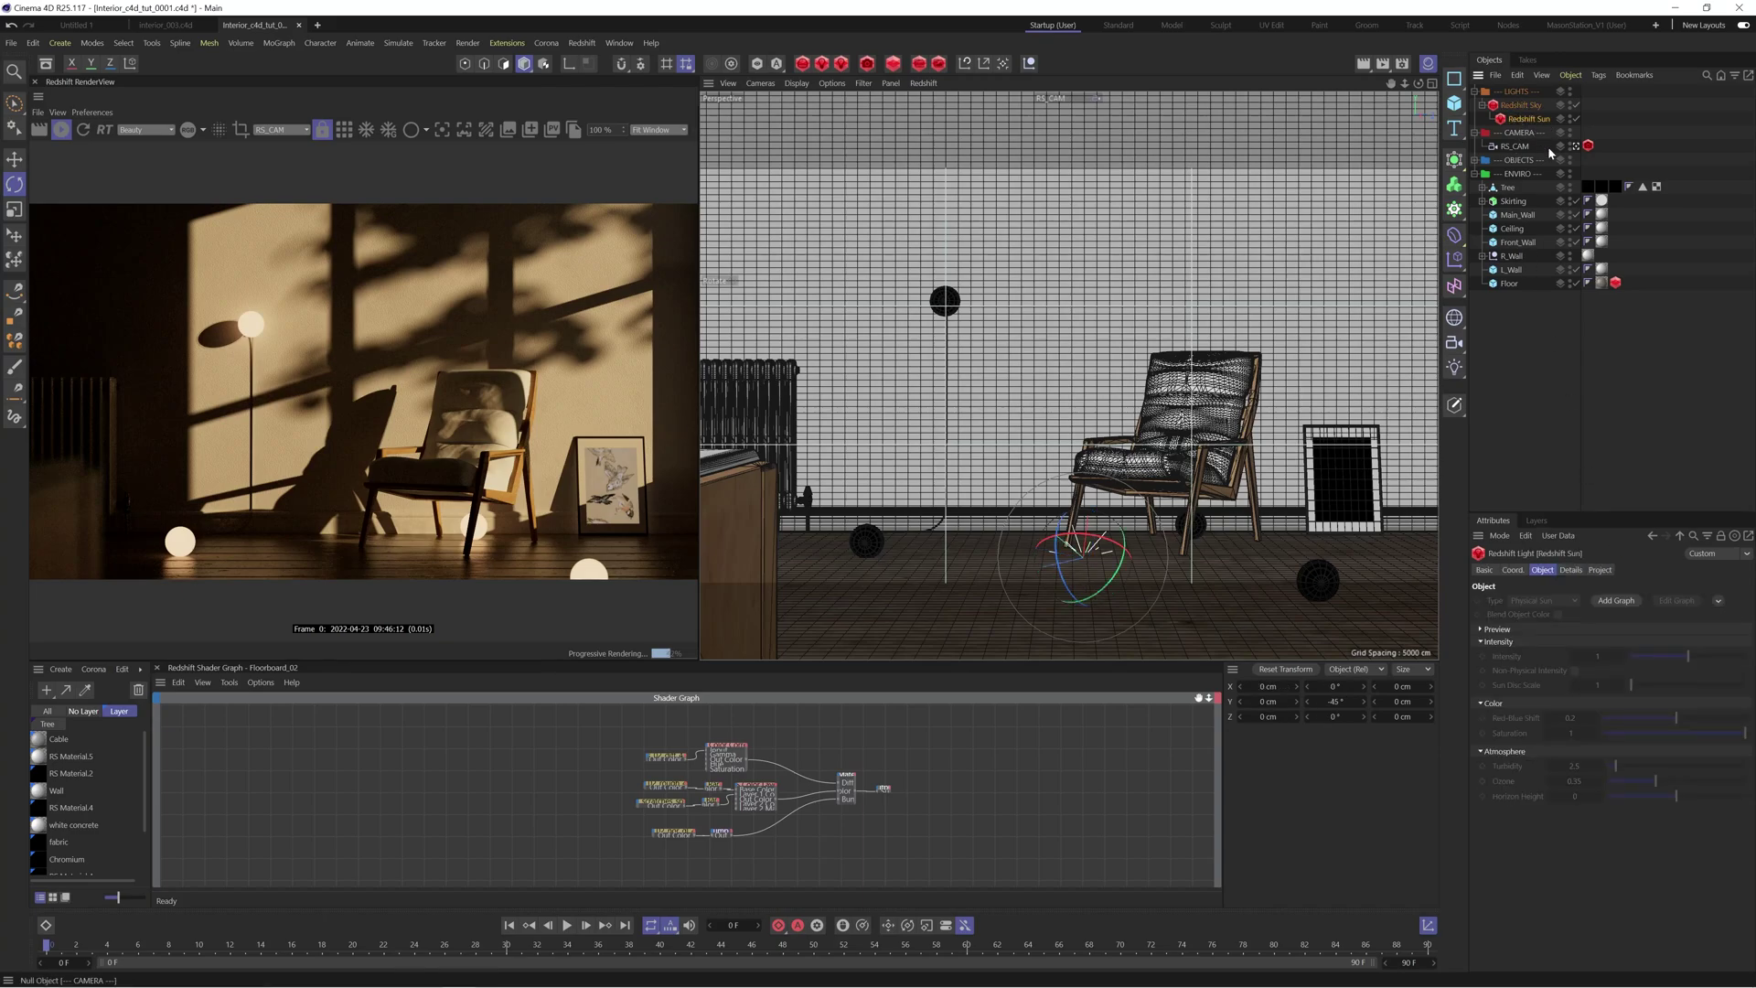
{"action": "left_click", "coordinate": [1570, 569]}
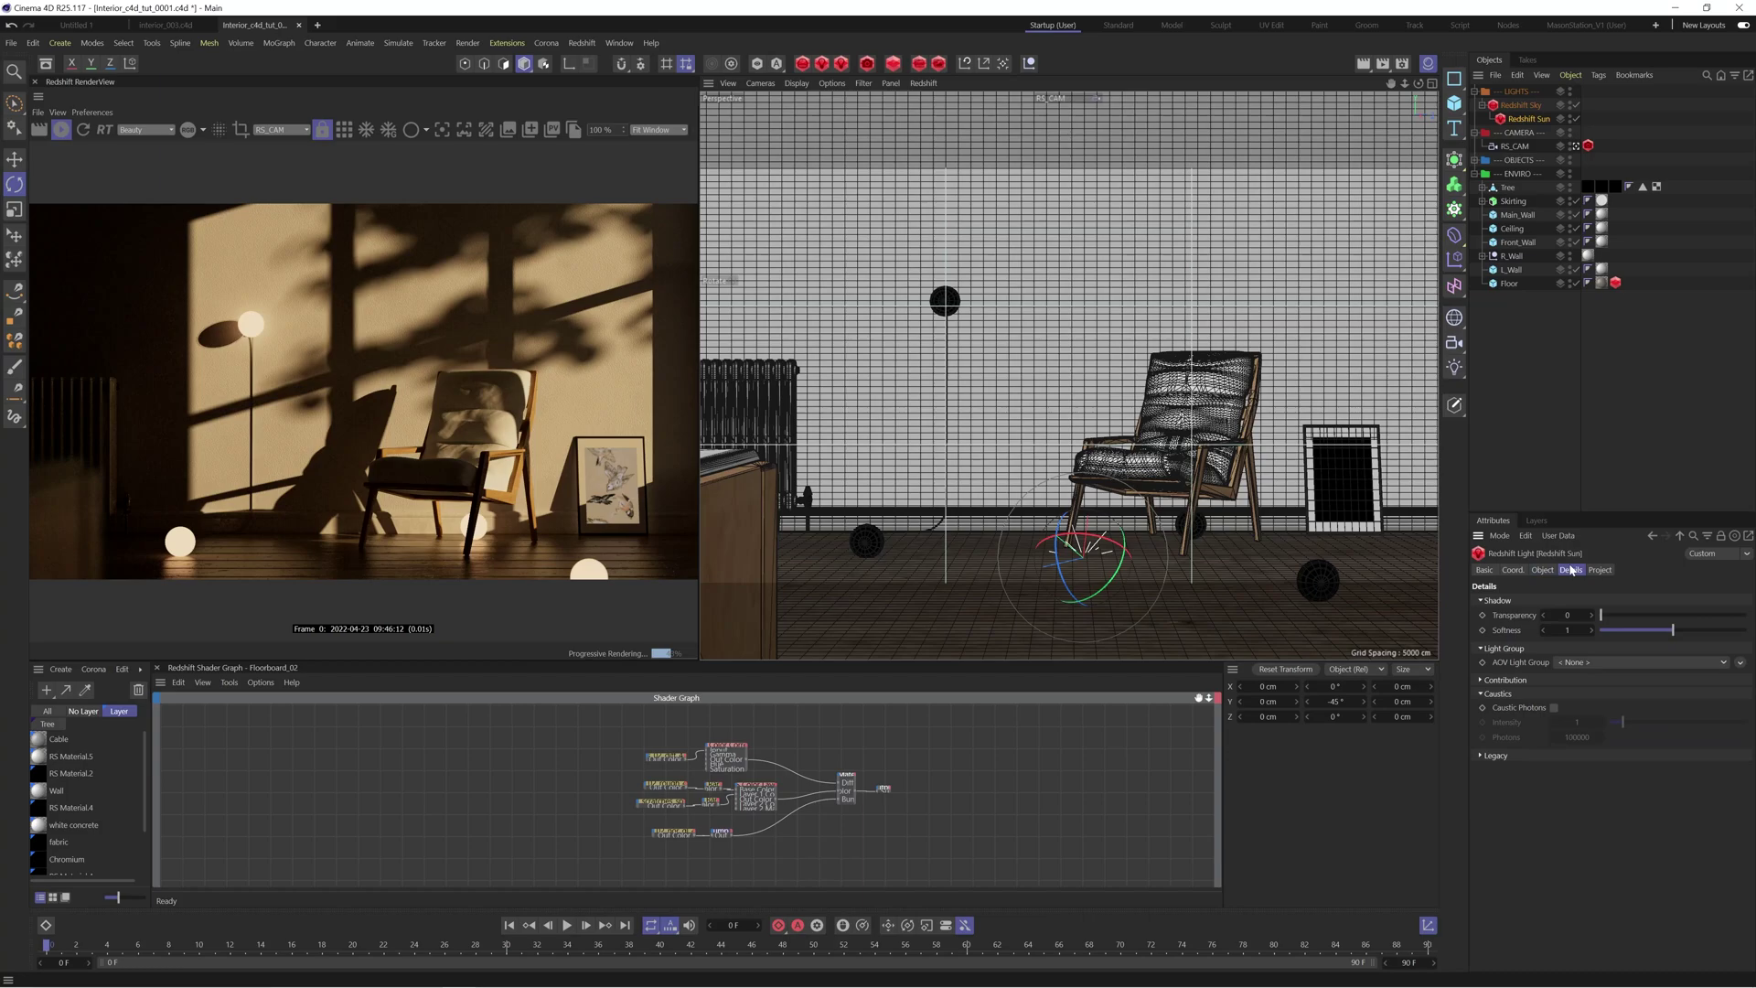
{"action": "left_click", "coordinate": [1515, 680]}
{"action": "left_click", "coordinate": [1590, 791]}
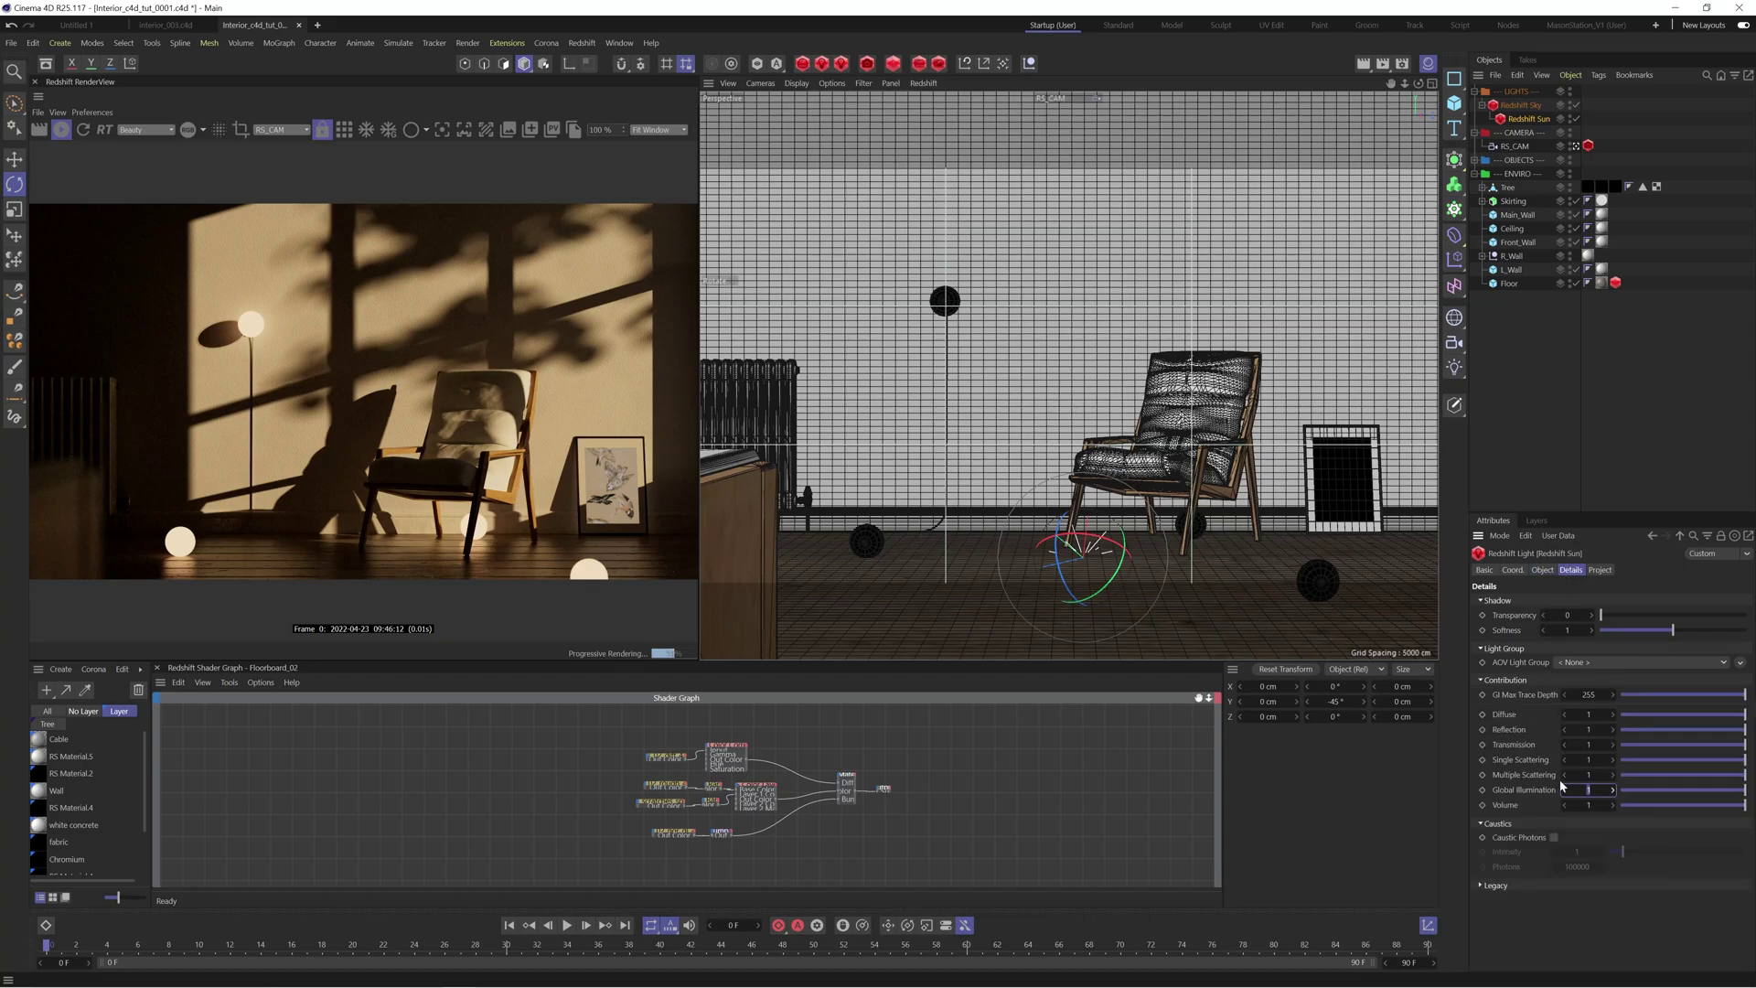
{"action": "type", "text": "3"}
{"action": "key", "text": "Return"}
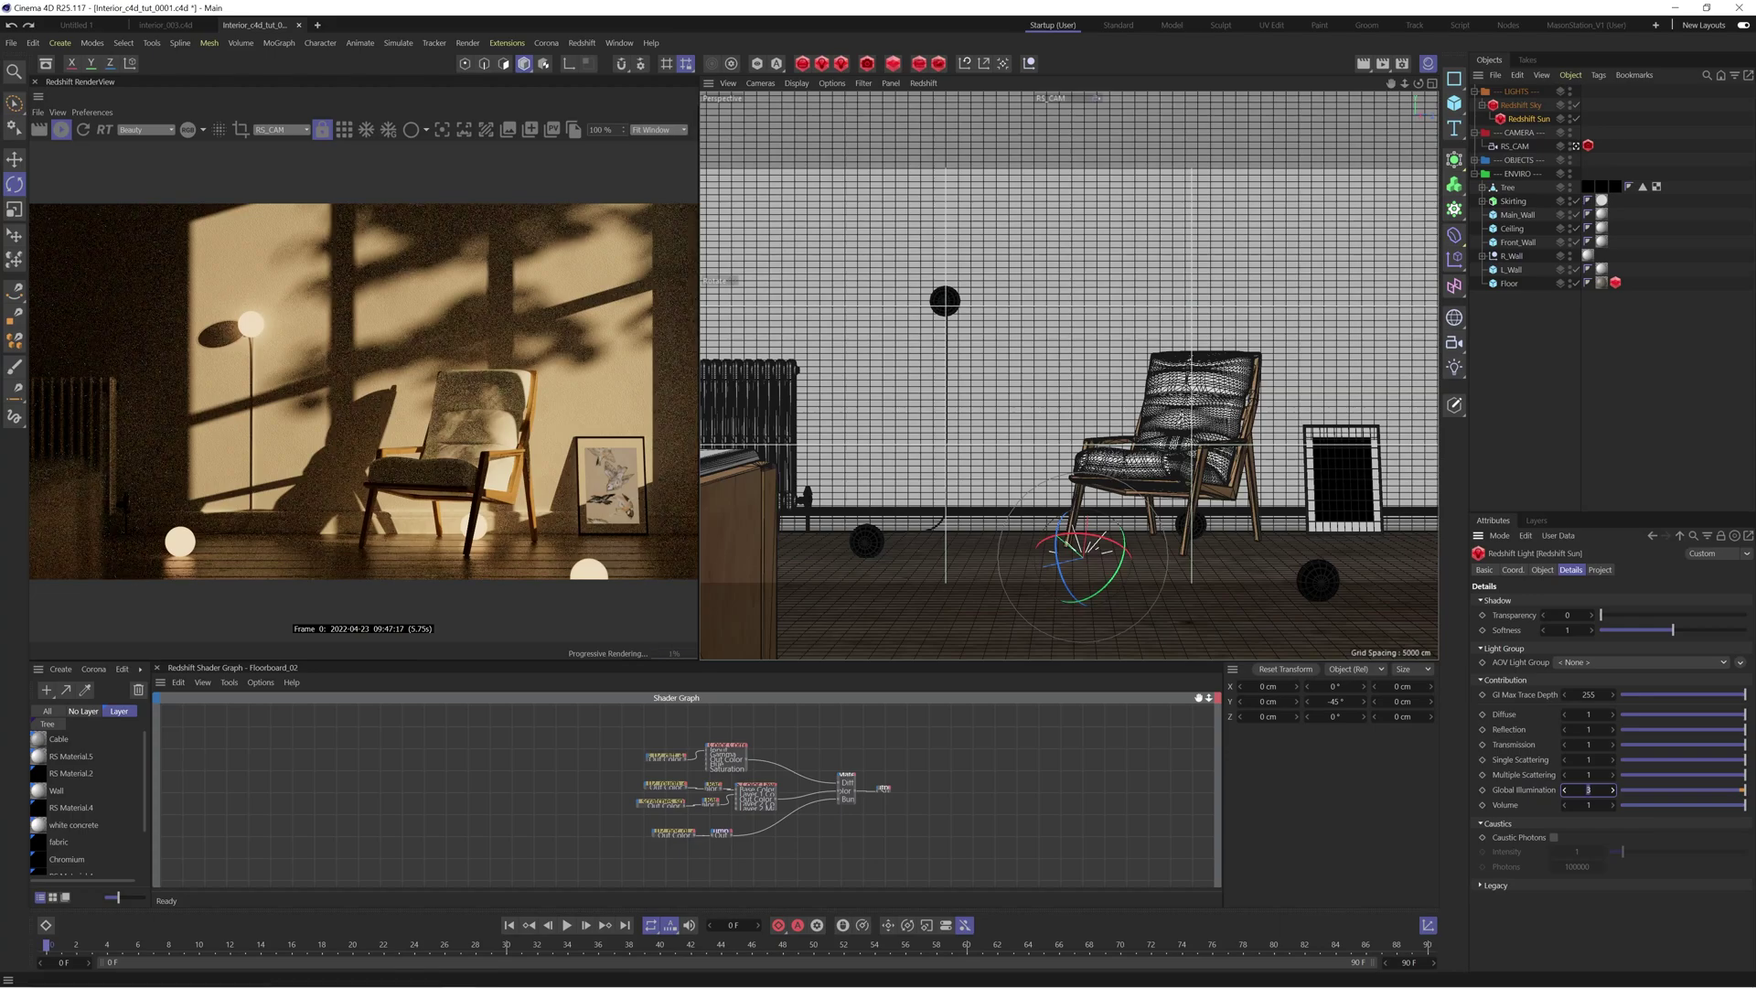
{"action": "type", "text": "6"}
{"action": "key", "text": "Return"}
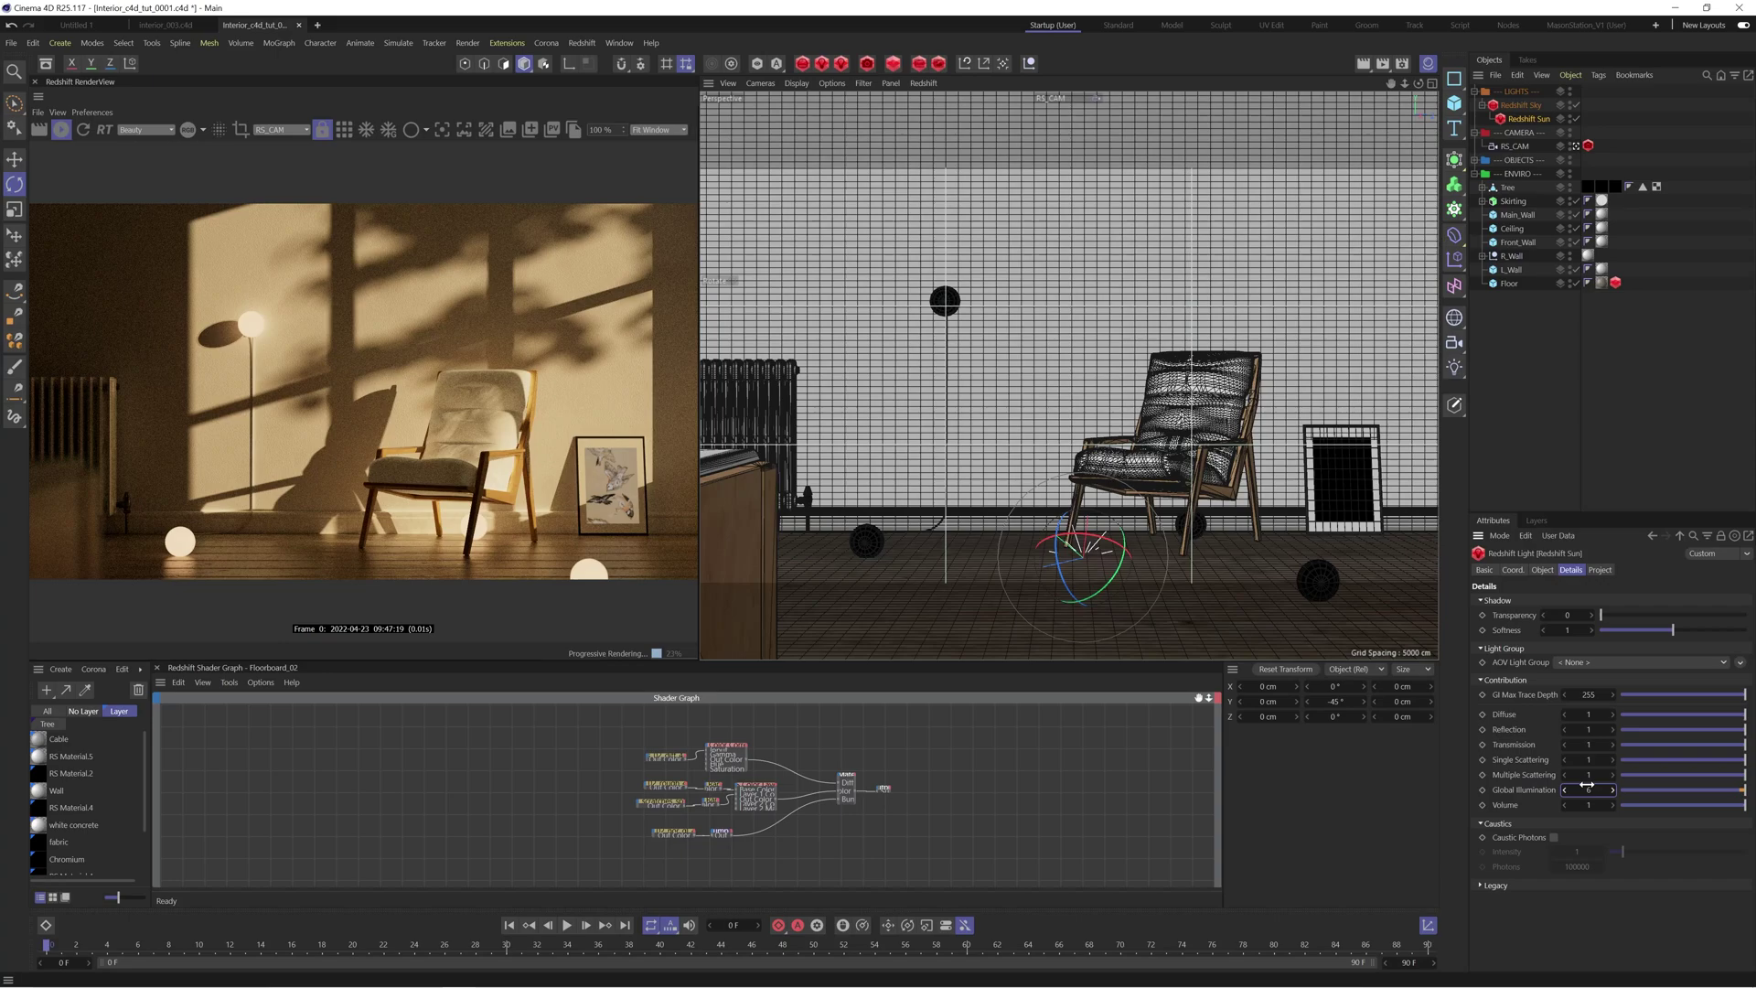
{"action": "left_click", "coordinate": [1587, 788]}
{"action": "type", "text": "1"}
{"action": "key", "text": "Return"}
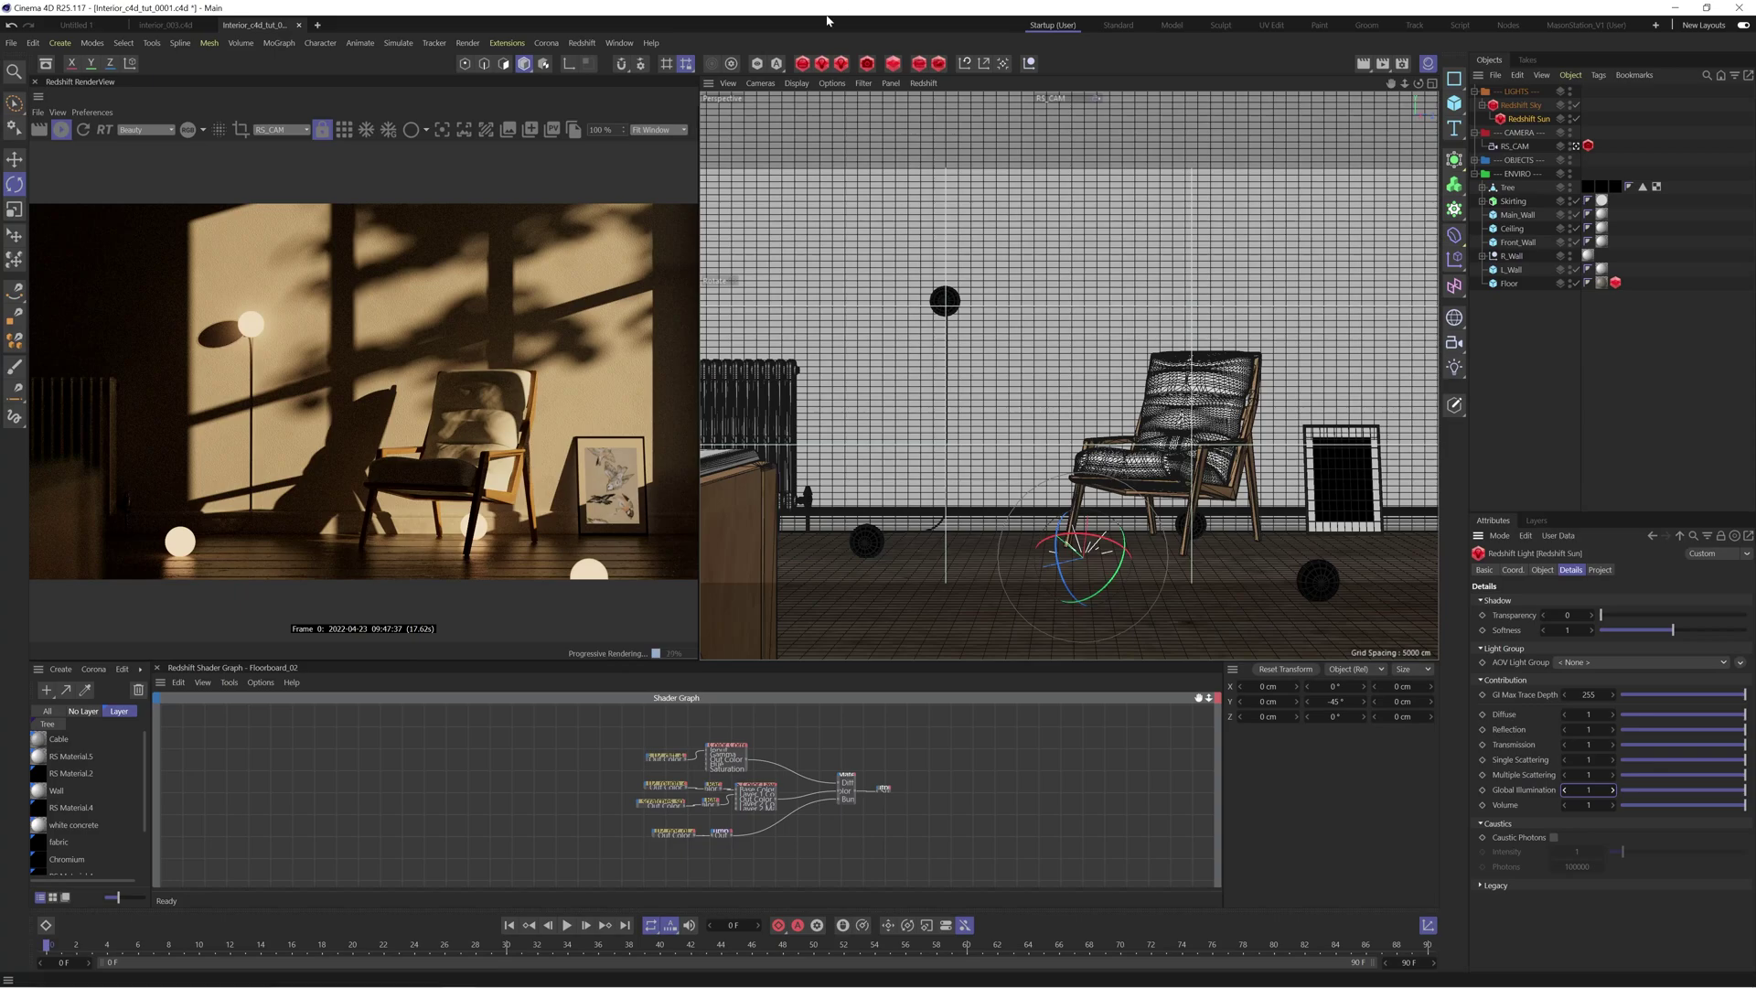
Add an RS Portal Light from the Redshift lights menu.
{"action": "left_click", "coordinate": [576, 43]}
{"action": "mouse_move", "coordinate": [594, 64]}
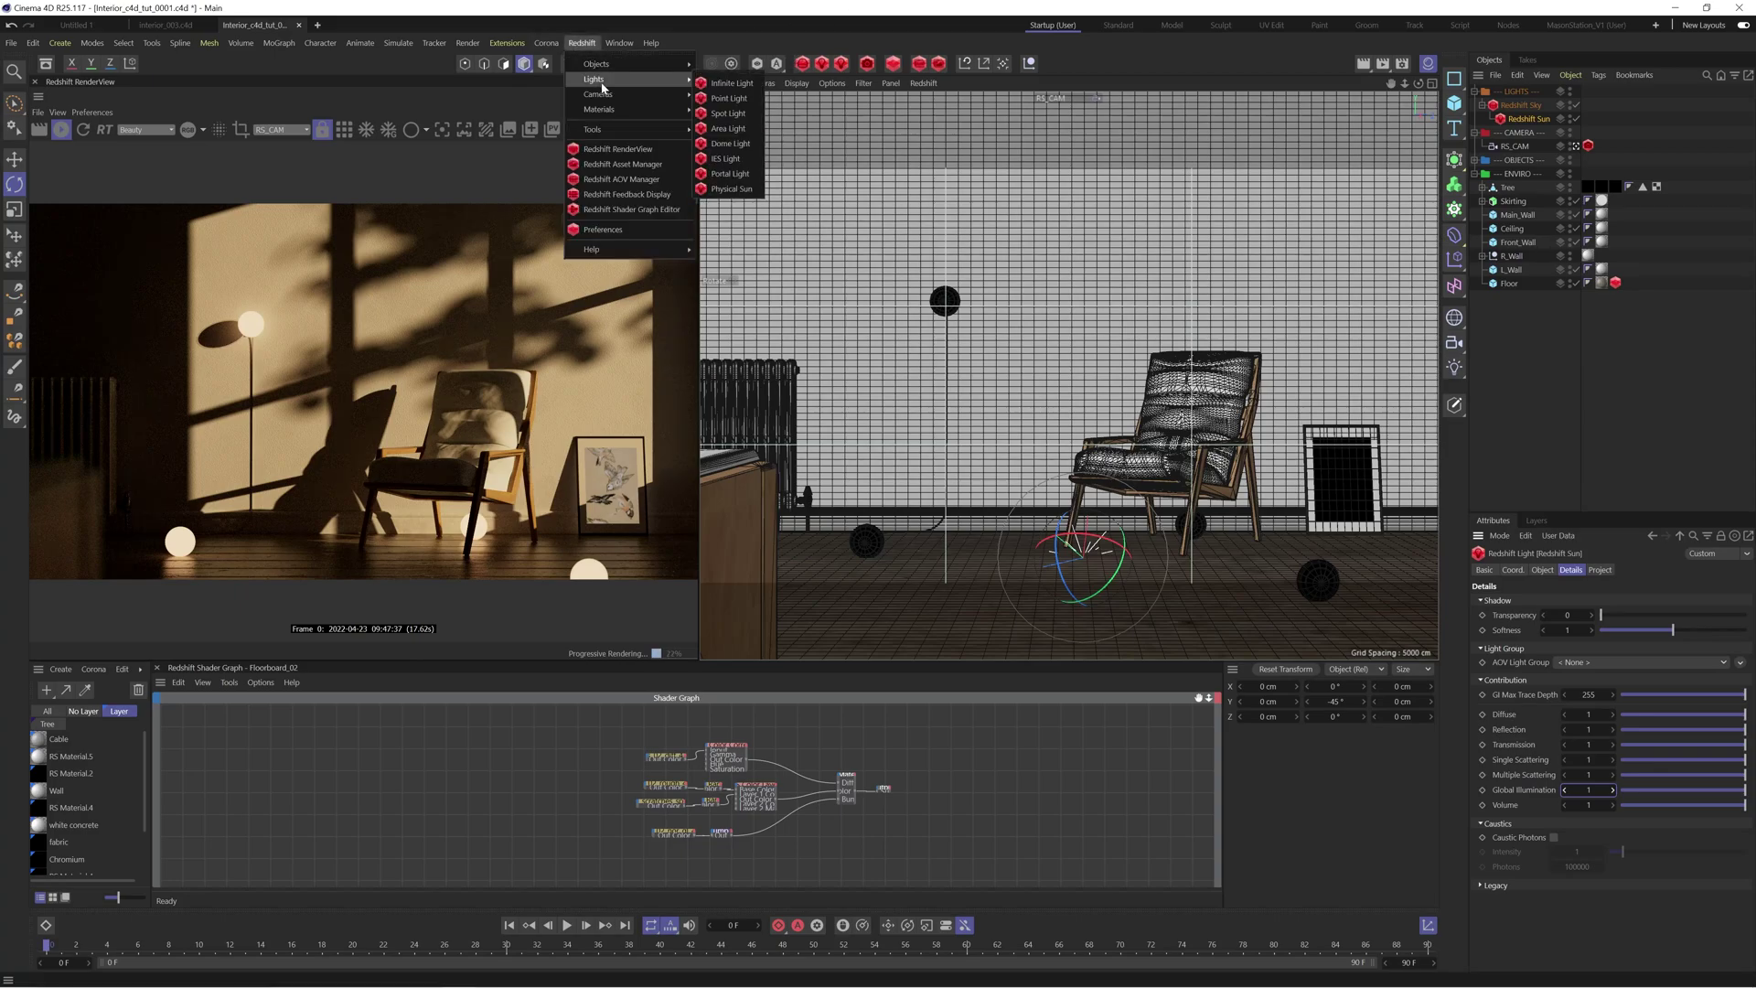
{"action": "left_click", "coordinate": [739, 174]}
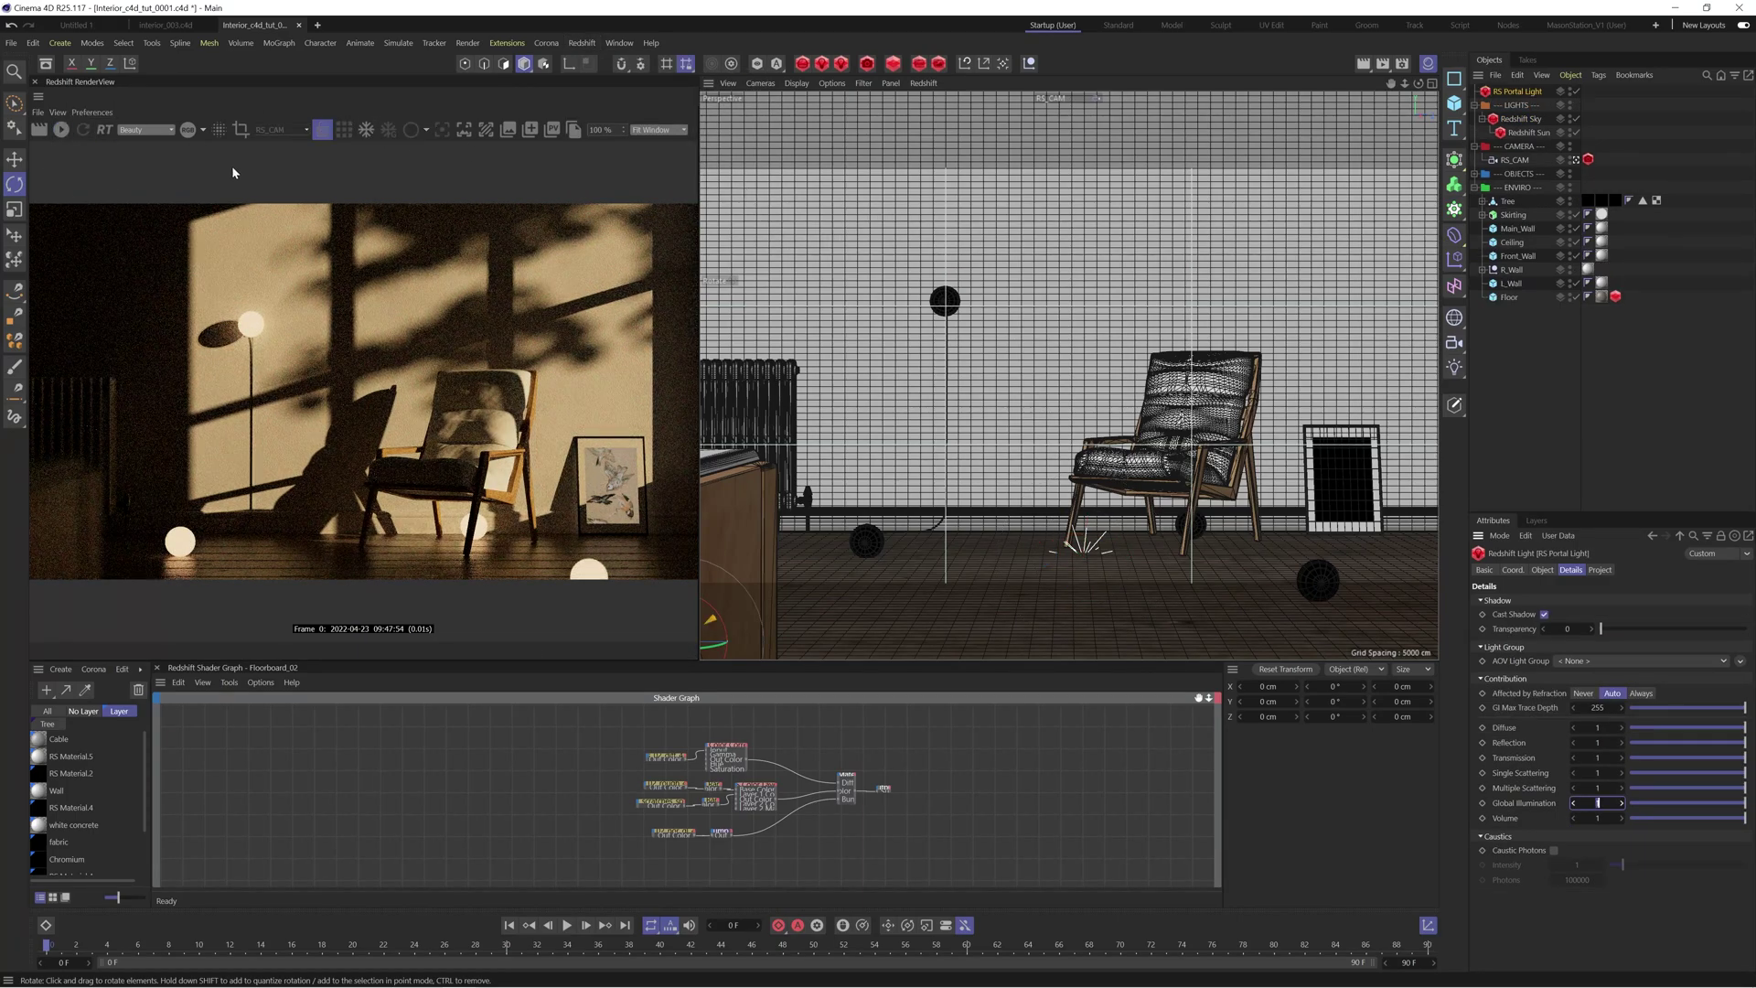
{"action": "left_click", "coordinate": [506, 130]}
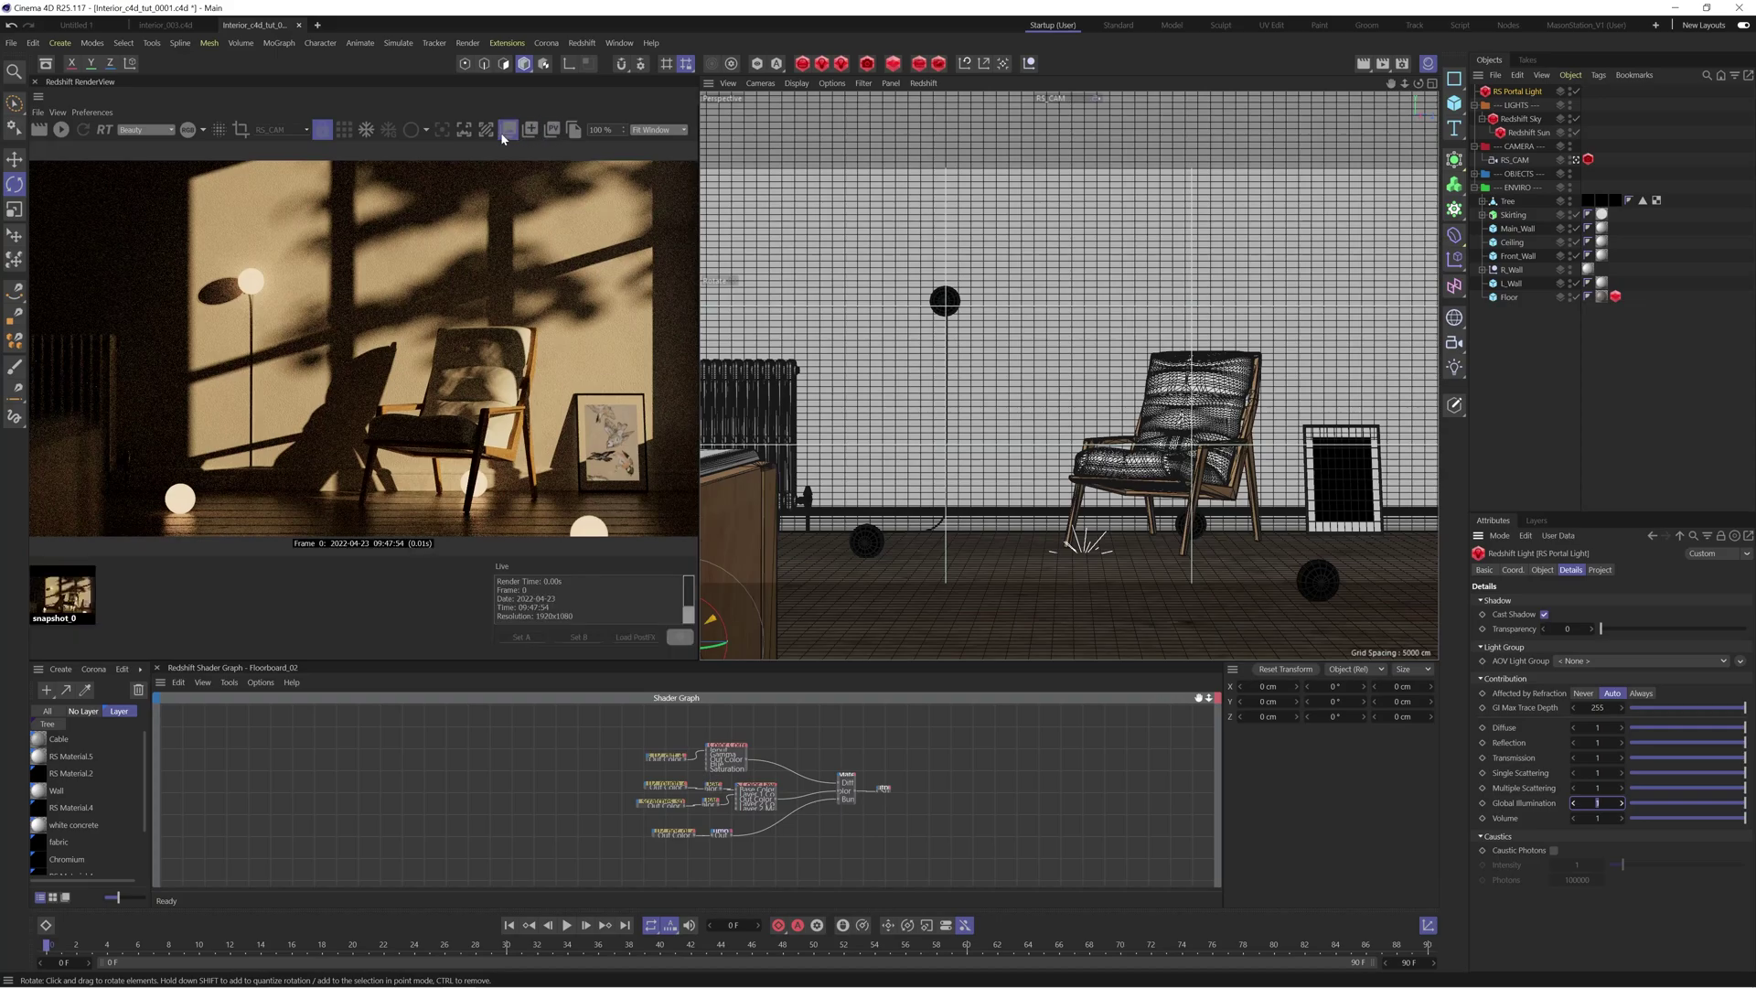
{"action": "left_click", "coordinate": [503, 133]}
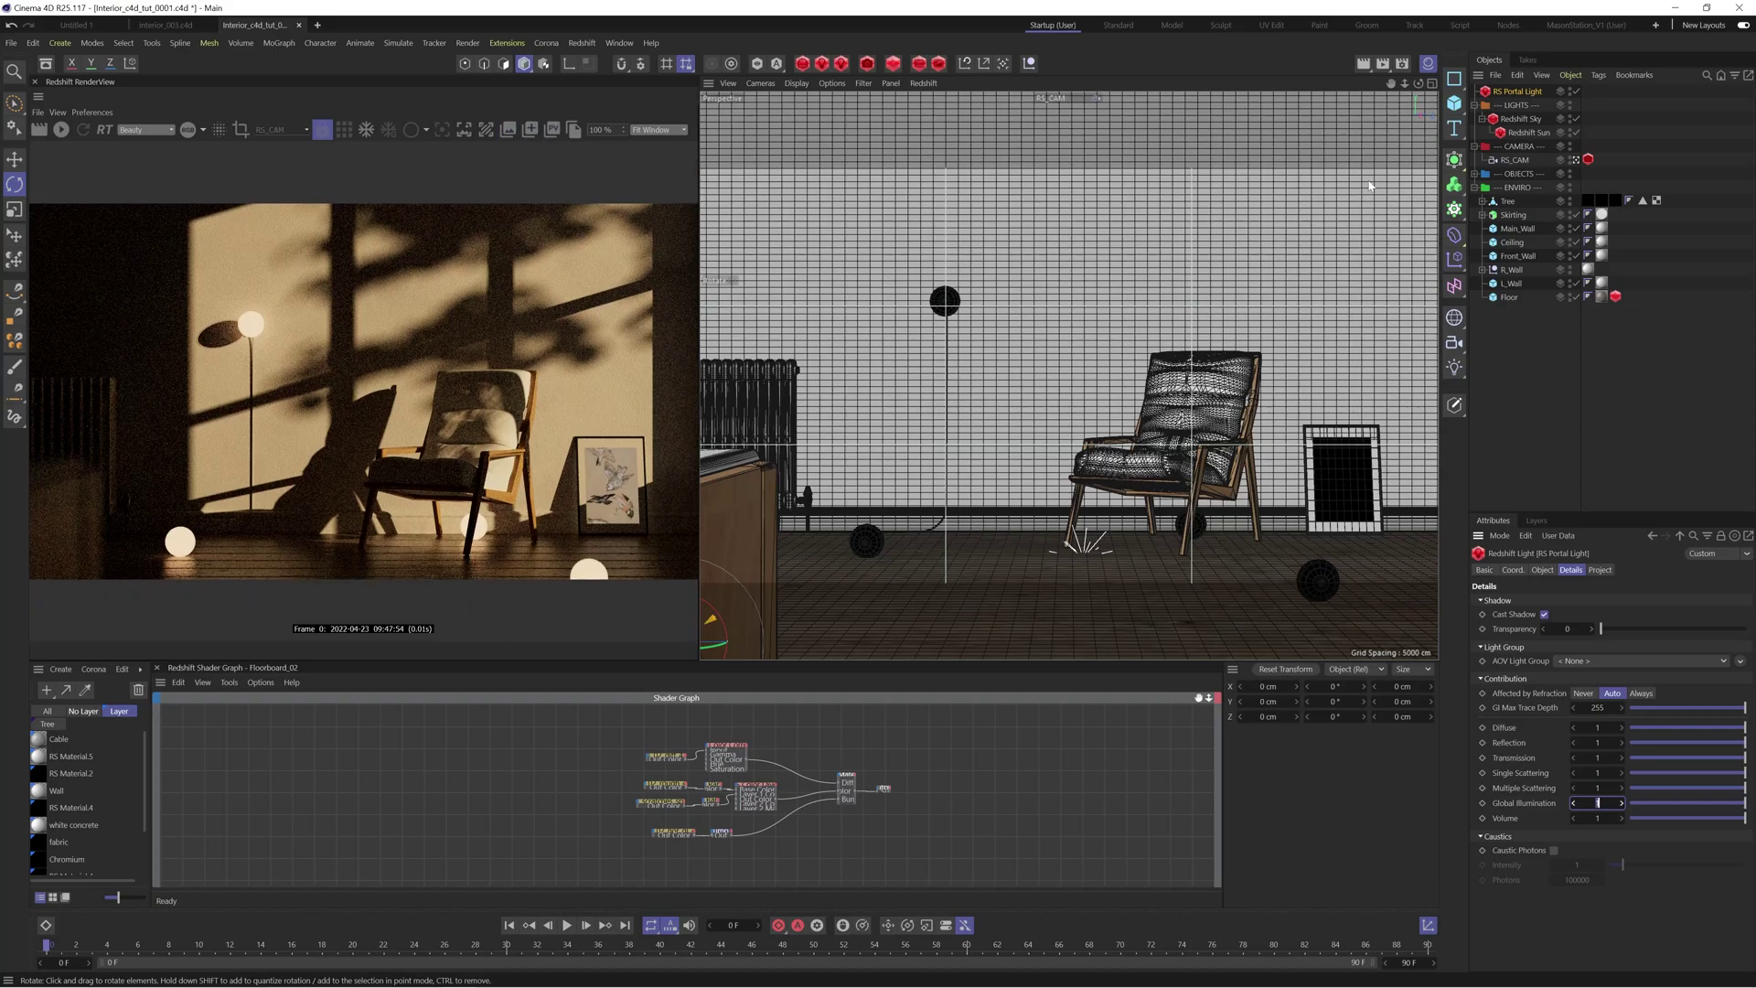
In the default camera view, move the portal light up onto the room's window opening.
{"action": "left_click", "coordinate": [1575, 160]}
{"action": "key", "text": "e"}
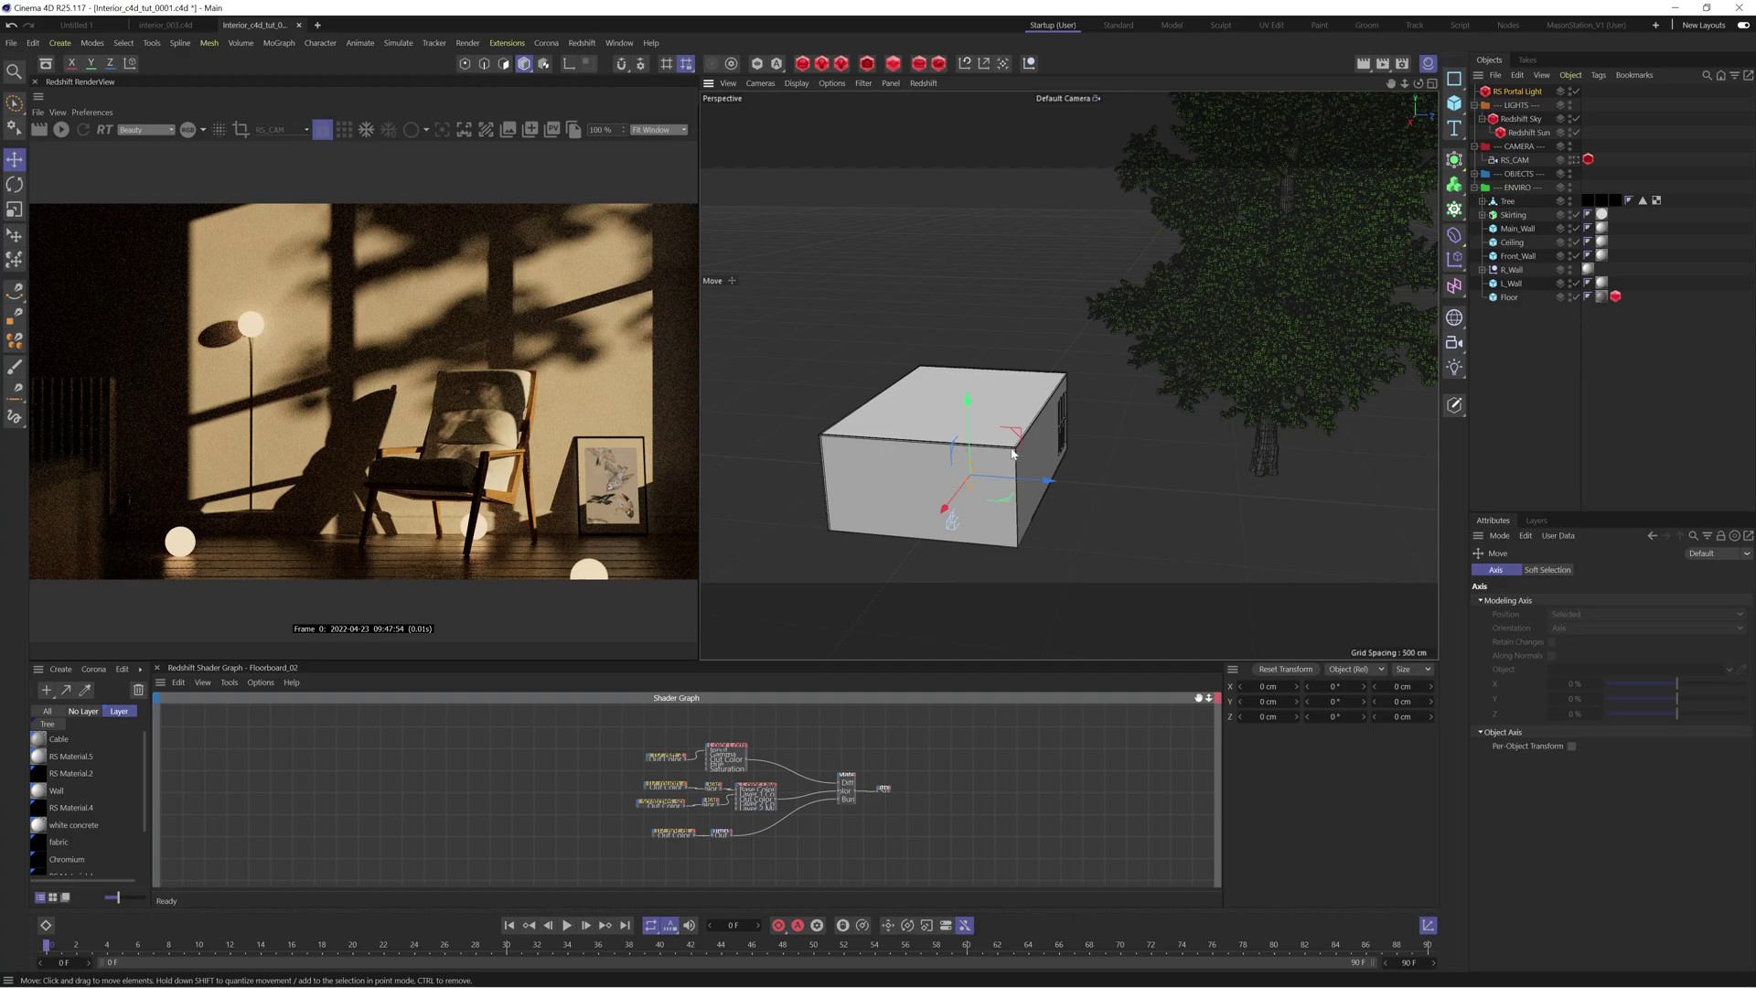
{"action": "left_click_drag", "start_coordinate": [1012, 453], "coordinate": [1099, 502]}
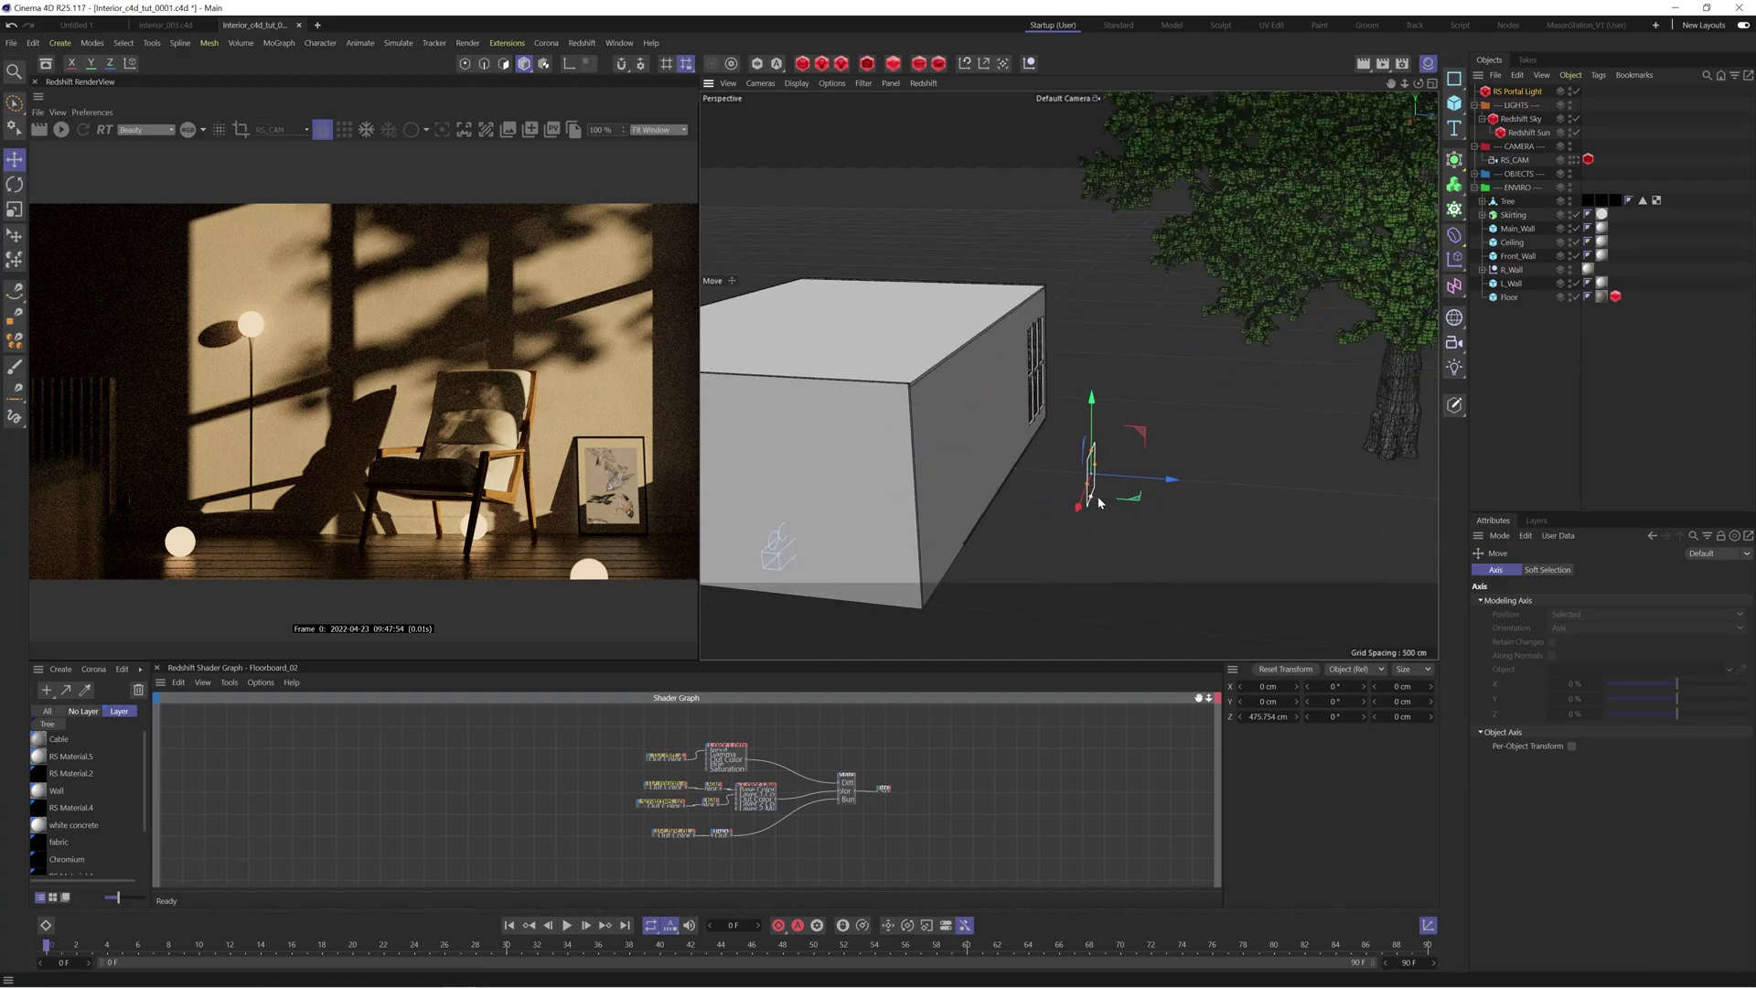
{"action": "scroll", "coordinate": [1099, 502], "scroll_direction": "up", "scroll_amount": 3}
{"action": "left_click_drag", "start_coordinate": [1092, 410], "coordinate": [1298, 319]}
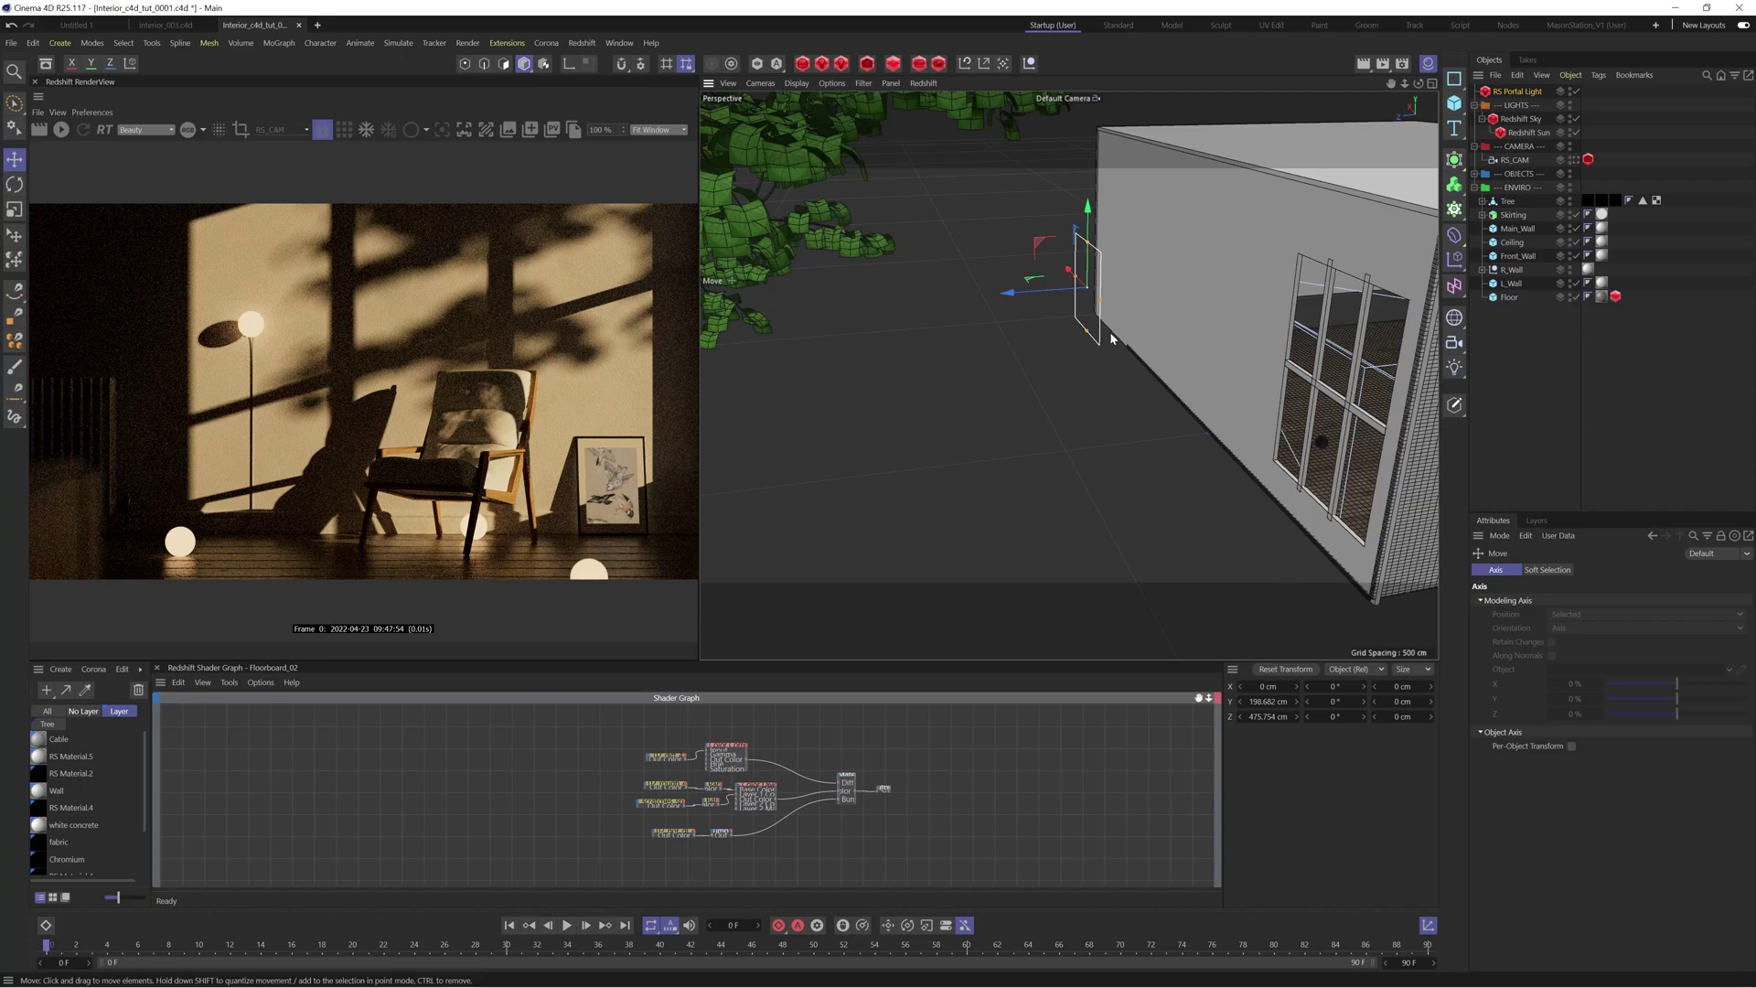
{"action": "key", "text": "o"}
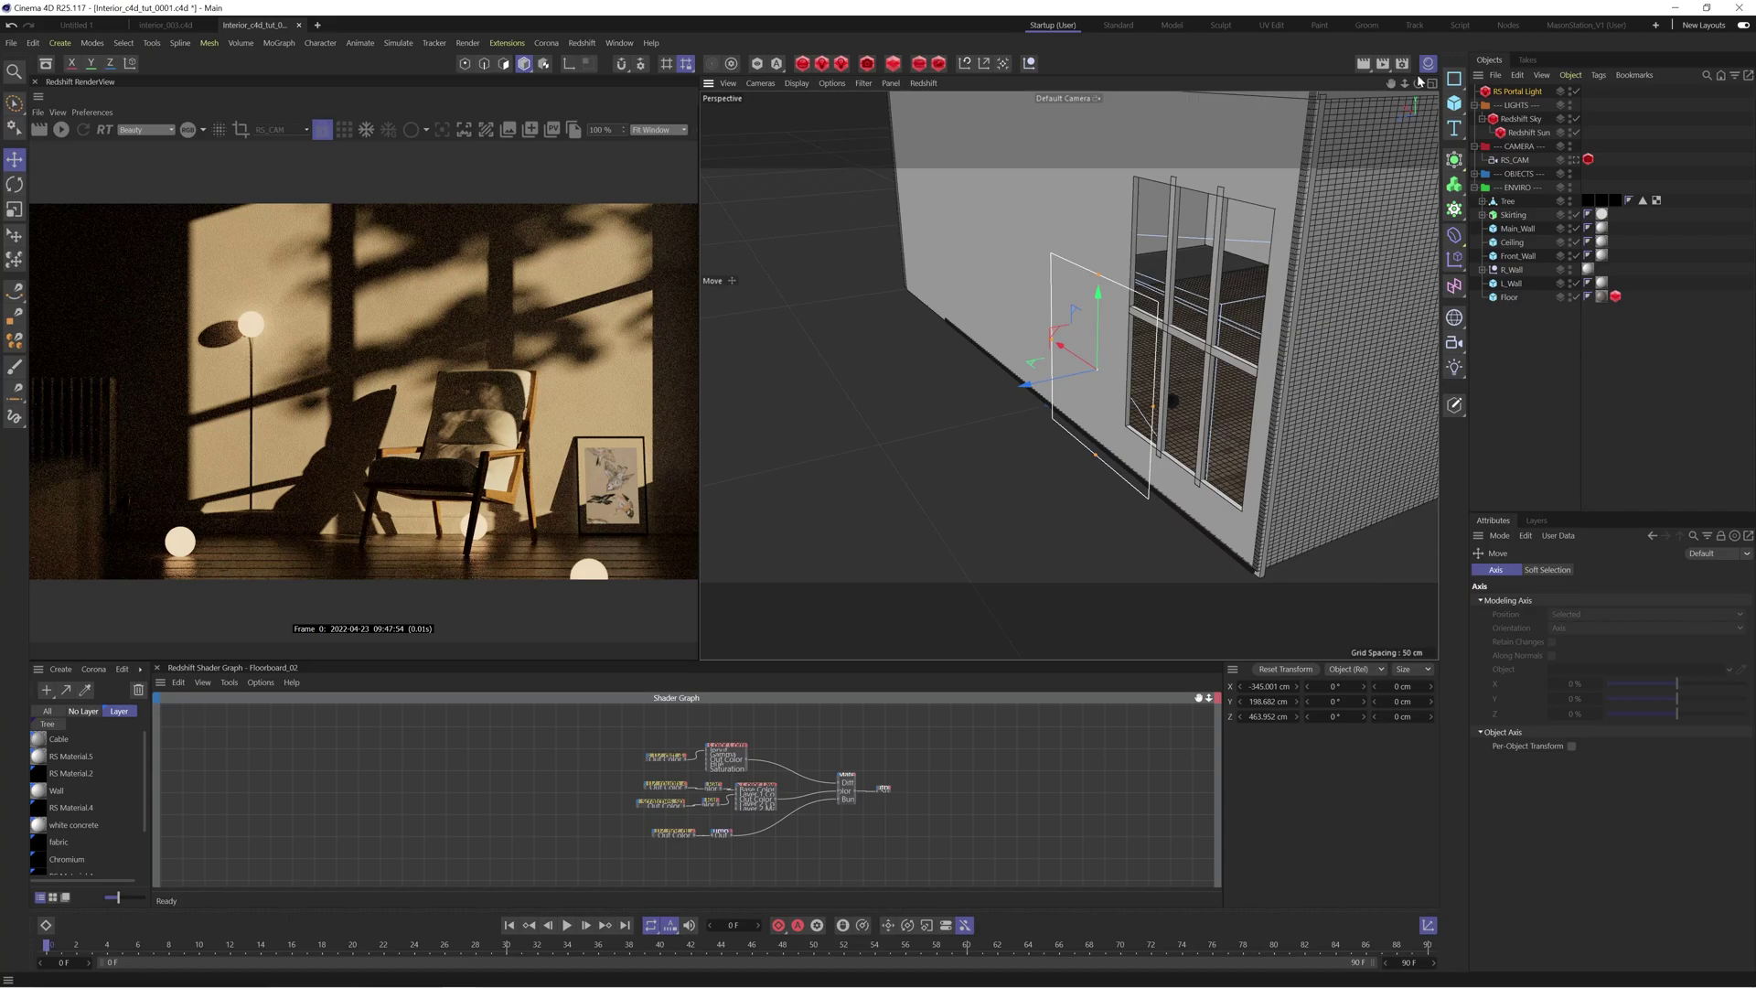
{"action": "left_click_drag", "start_coordinate": [1076, 364], "coordinate": [1047, 358]}
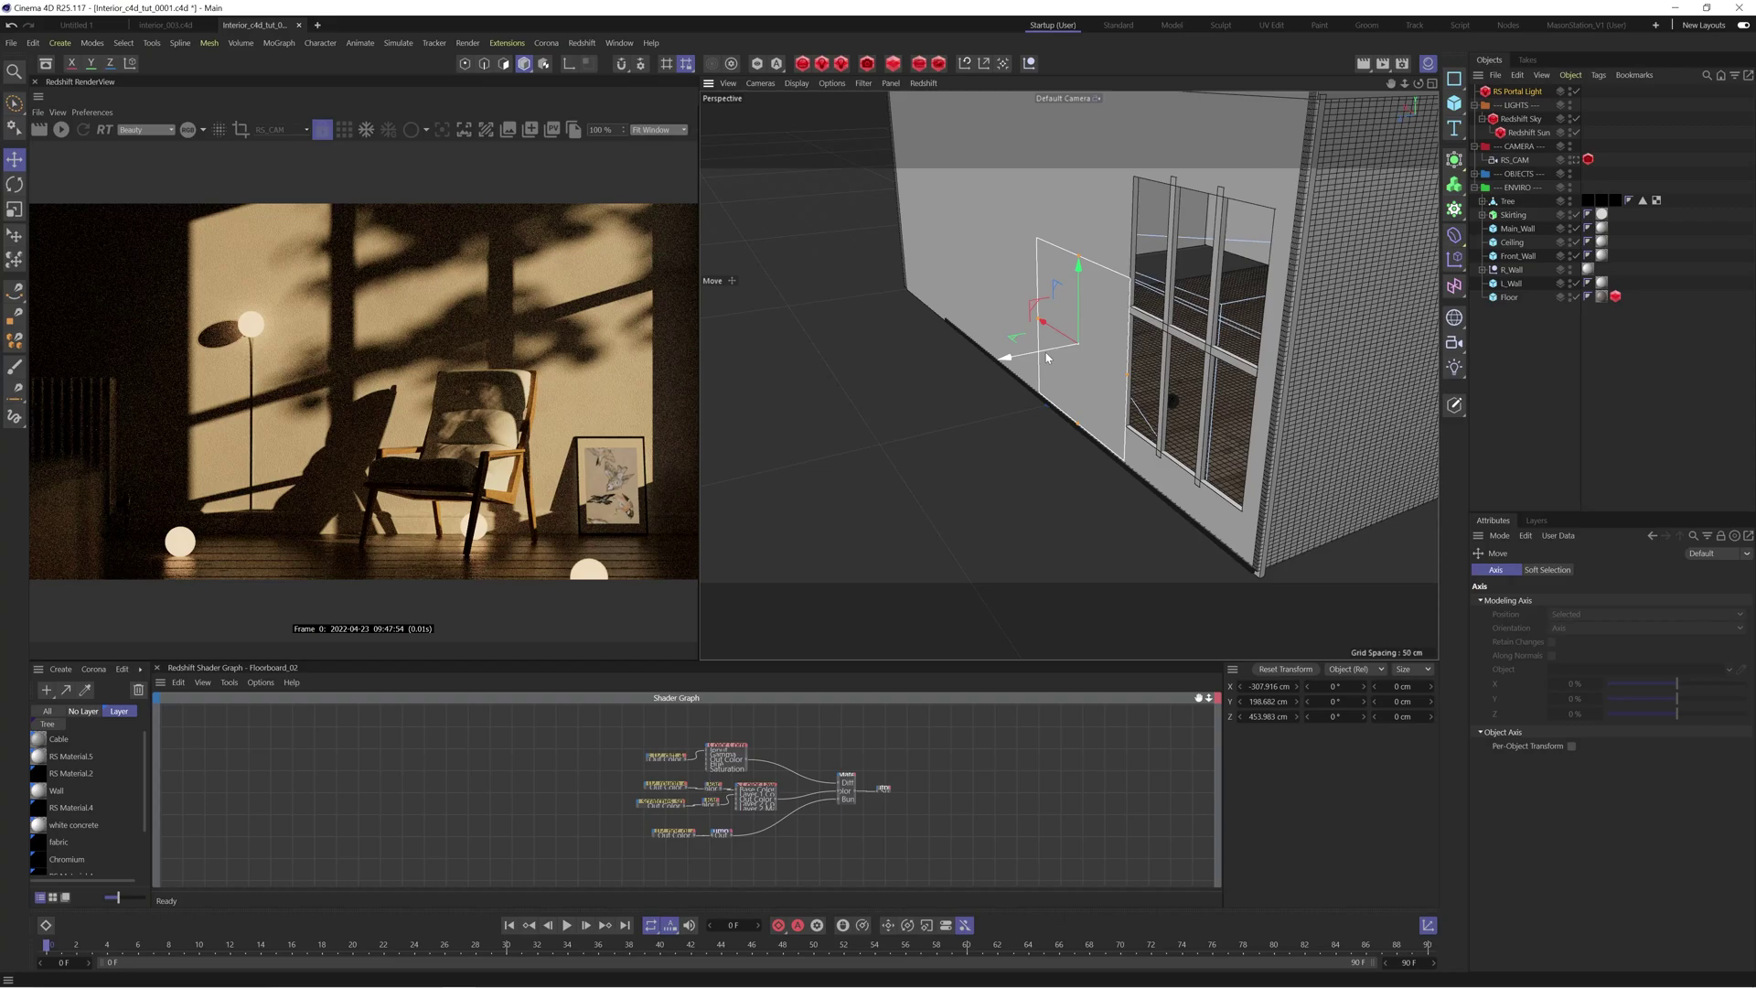
{"action": "left_click_drag", "start_coordinate": [1047, 357], "coordinate": [1151, 343]}
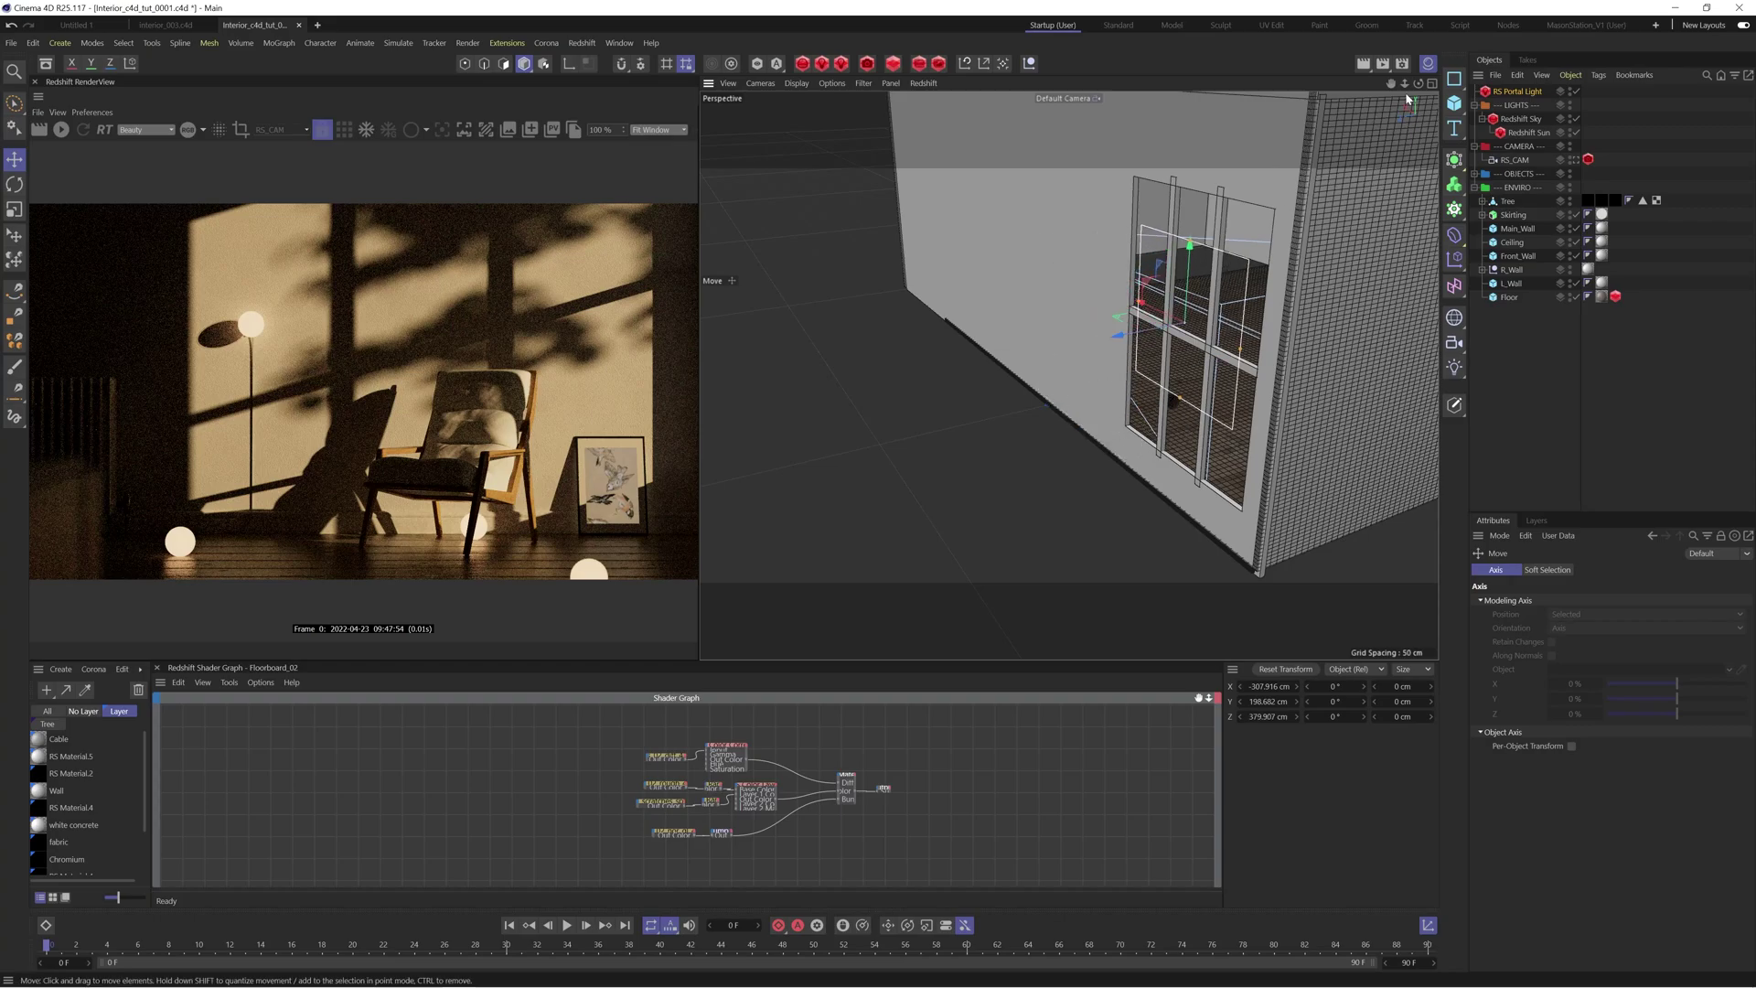
{"action": "mouse_move", "coordinate": [1043, 334]}
{"action": "left_mouse_down", "text": "alt"}
{"action": "mouse_move", "coordinate": [960, 332]}
{"action": "mouse_move", "coordinate": [1038, 331]}
{"action": "left_mouse_up", "text": "alt"}
{"action": "scroll", "coordinate": [1040, 332], "scroll_direction": "up", "scroll_amount": 2}
{"action": "left_click_drag", "start_coordinate": [1216, 313], "coordinate": [1299, 416]}
Stretch the portal light to the window's width and height and nudge it into place.
{"action": "key", "text": "t"}
{"action": "key", "text": "e"}
{"action": "left_click_drag", "start_coordinate": [1215, 365], "coordinate": [1224, 365]}
{"action": "left_click_drag", "start_coordinate": [1066, 203], "coordinate": [1065, 167]}
{"action": "mouse_move", "coordinate": [1418, 83]}
{"action": "left_mouse_down"}
{"action": "mouse_move", "coordinate": [1363, 87]}
{"action": "mouse_move", "coordinate": [1409, 85]}
{"action": "left_mouse_up"}
{"action": "left_click_drag", "start_coordinate": [1065, 353], "coordinate": [1076, 355]}
{"action": "left_click_drag", "start_coordinate": [1074, 198], "coordinate": [1074, 171]}
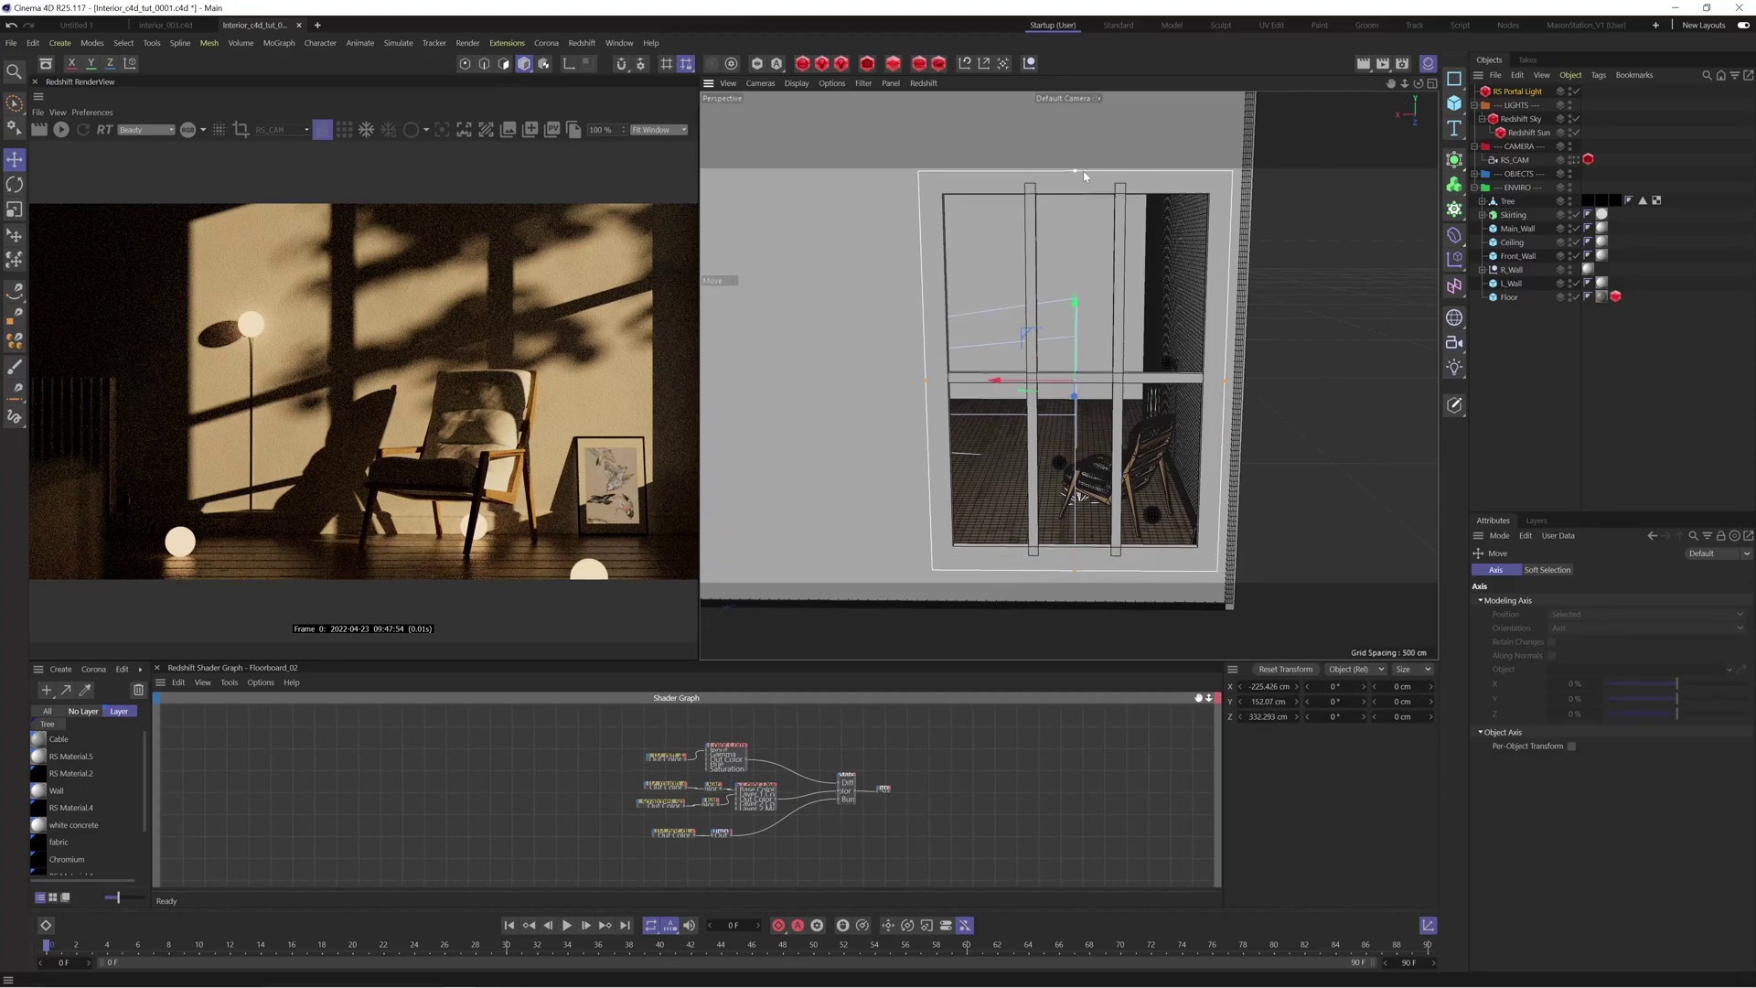
{"action": "left_click_drag", "start_coordinate": [1426, 85], "coordinate": [1389, 86]}
{"action": "left_click_drag", "start_coordinate": [1139, 390], "coordinate": [1112, 382]}
{"action": "left_click_drag", "start_coordinate": [1419, 84], "coordinate": [1376, 88]}
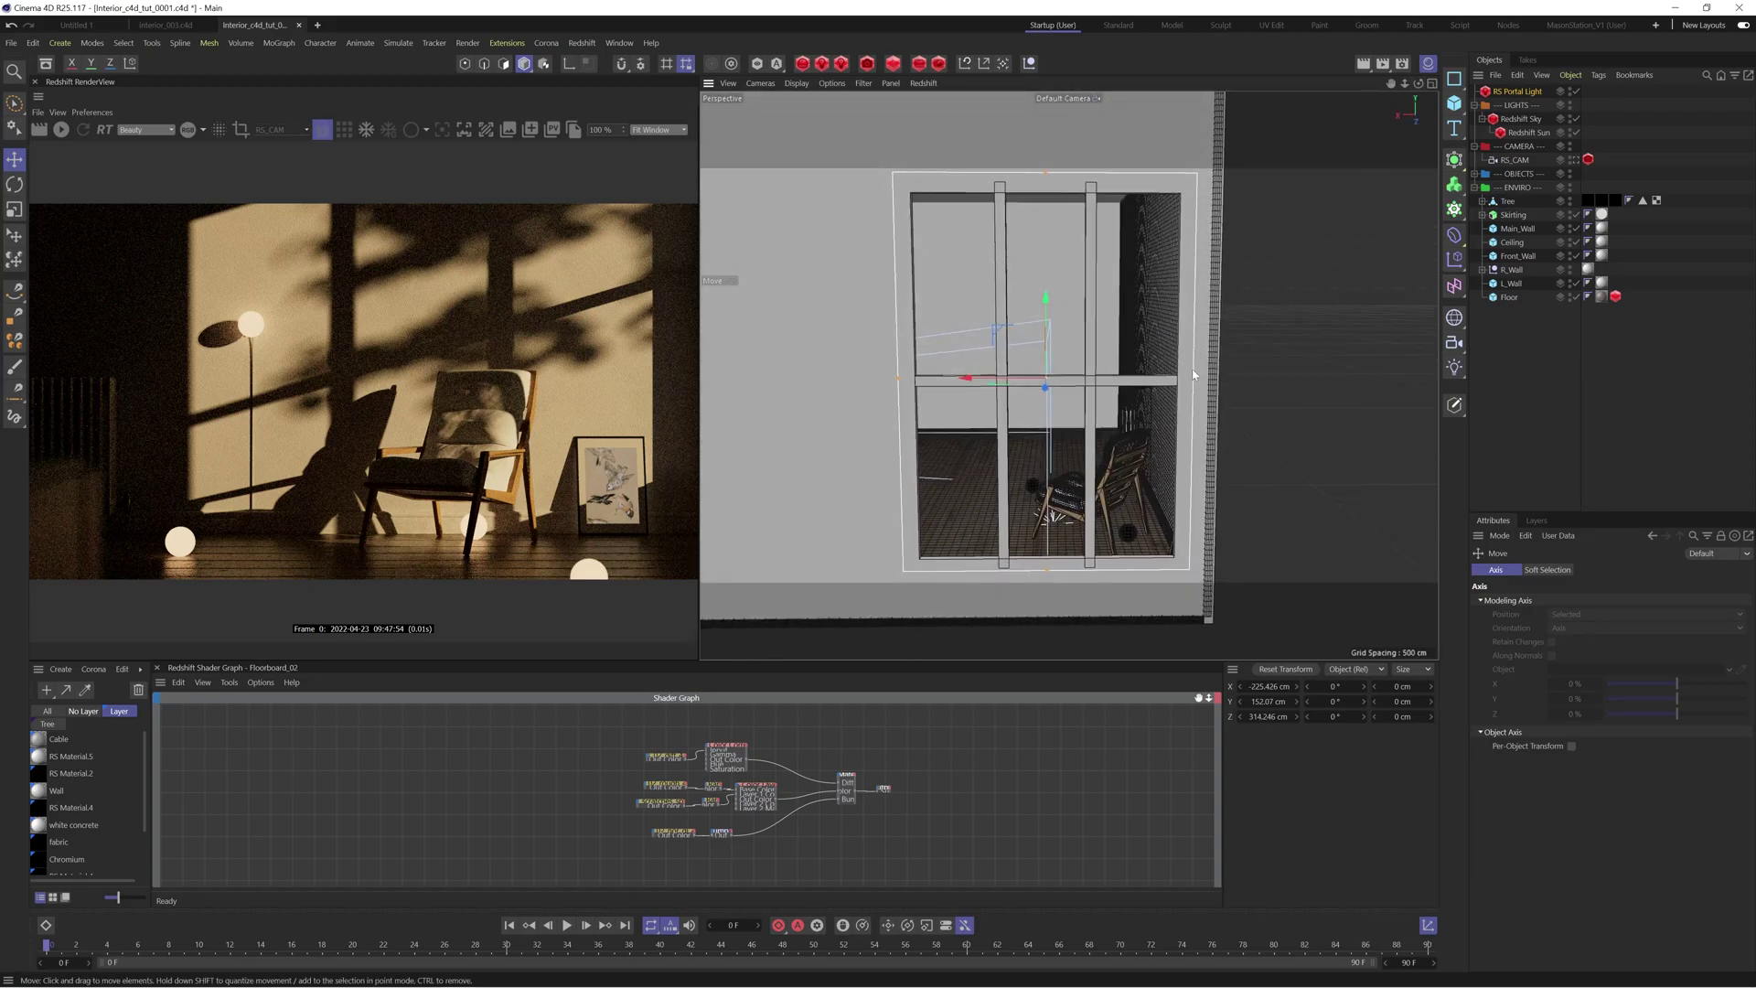
{"action": "left_click_drag", "start_coordinate": [1050, 340], "coordinate": [1050, 344]}
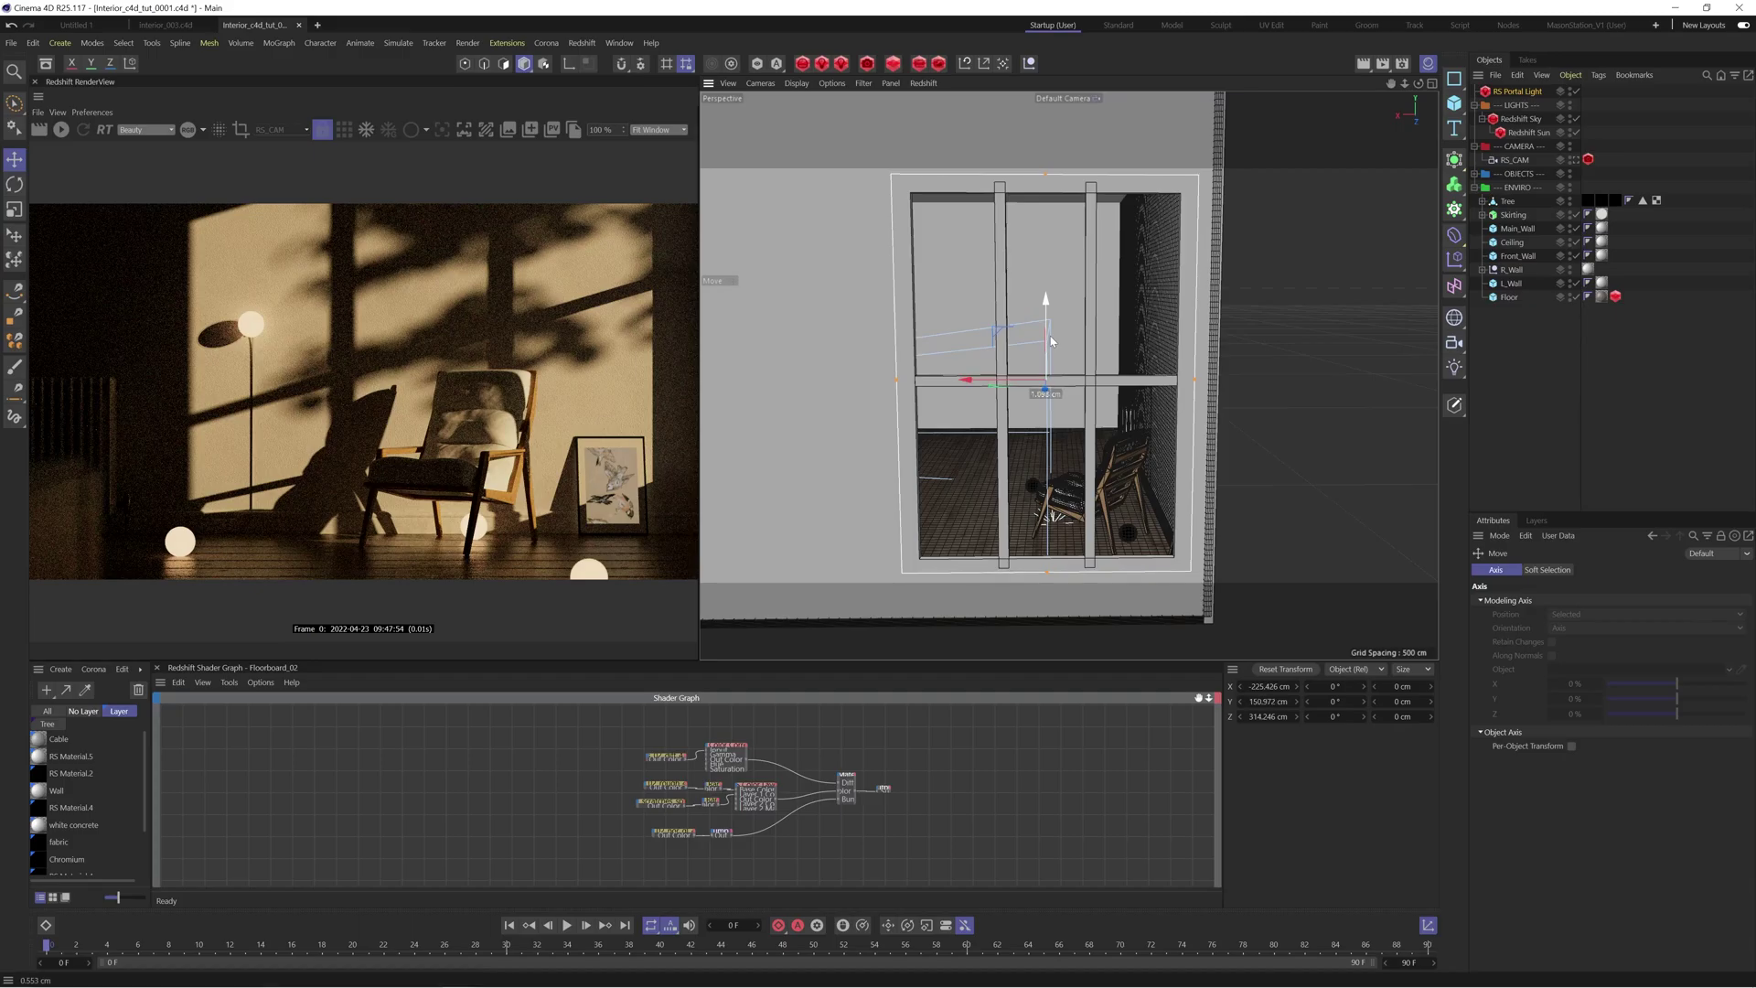
Set the portal light's Exposure to 1 and lock the RenderView to the RS_CAM camera.
{"action": "left_click", "coordinate": [1574, 160]}
{"action": "left_click", "coordinate": [60, 129]}
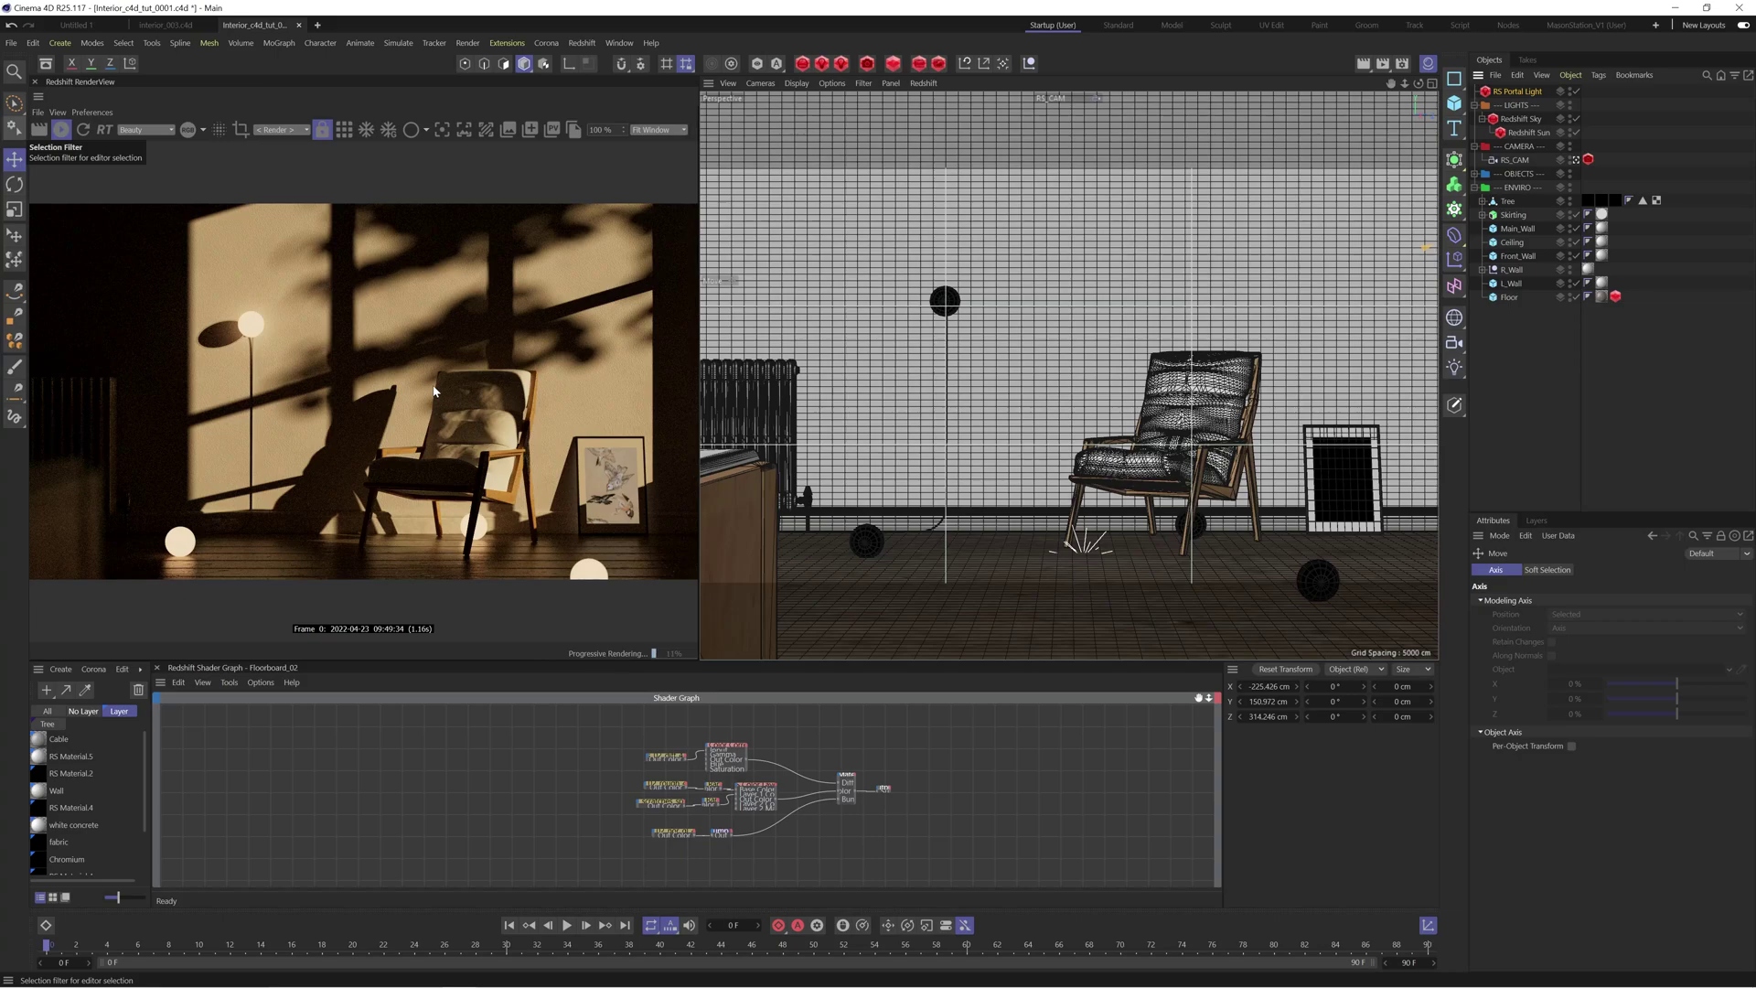
{"action": "left_click", "coordinate": [1519, 92]}
{"action": "left_click", "coordinate": [1542, 569]}
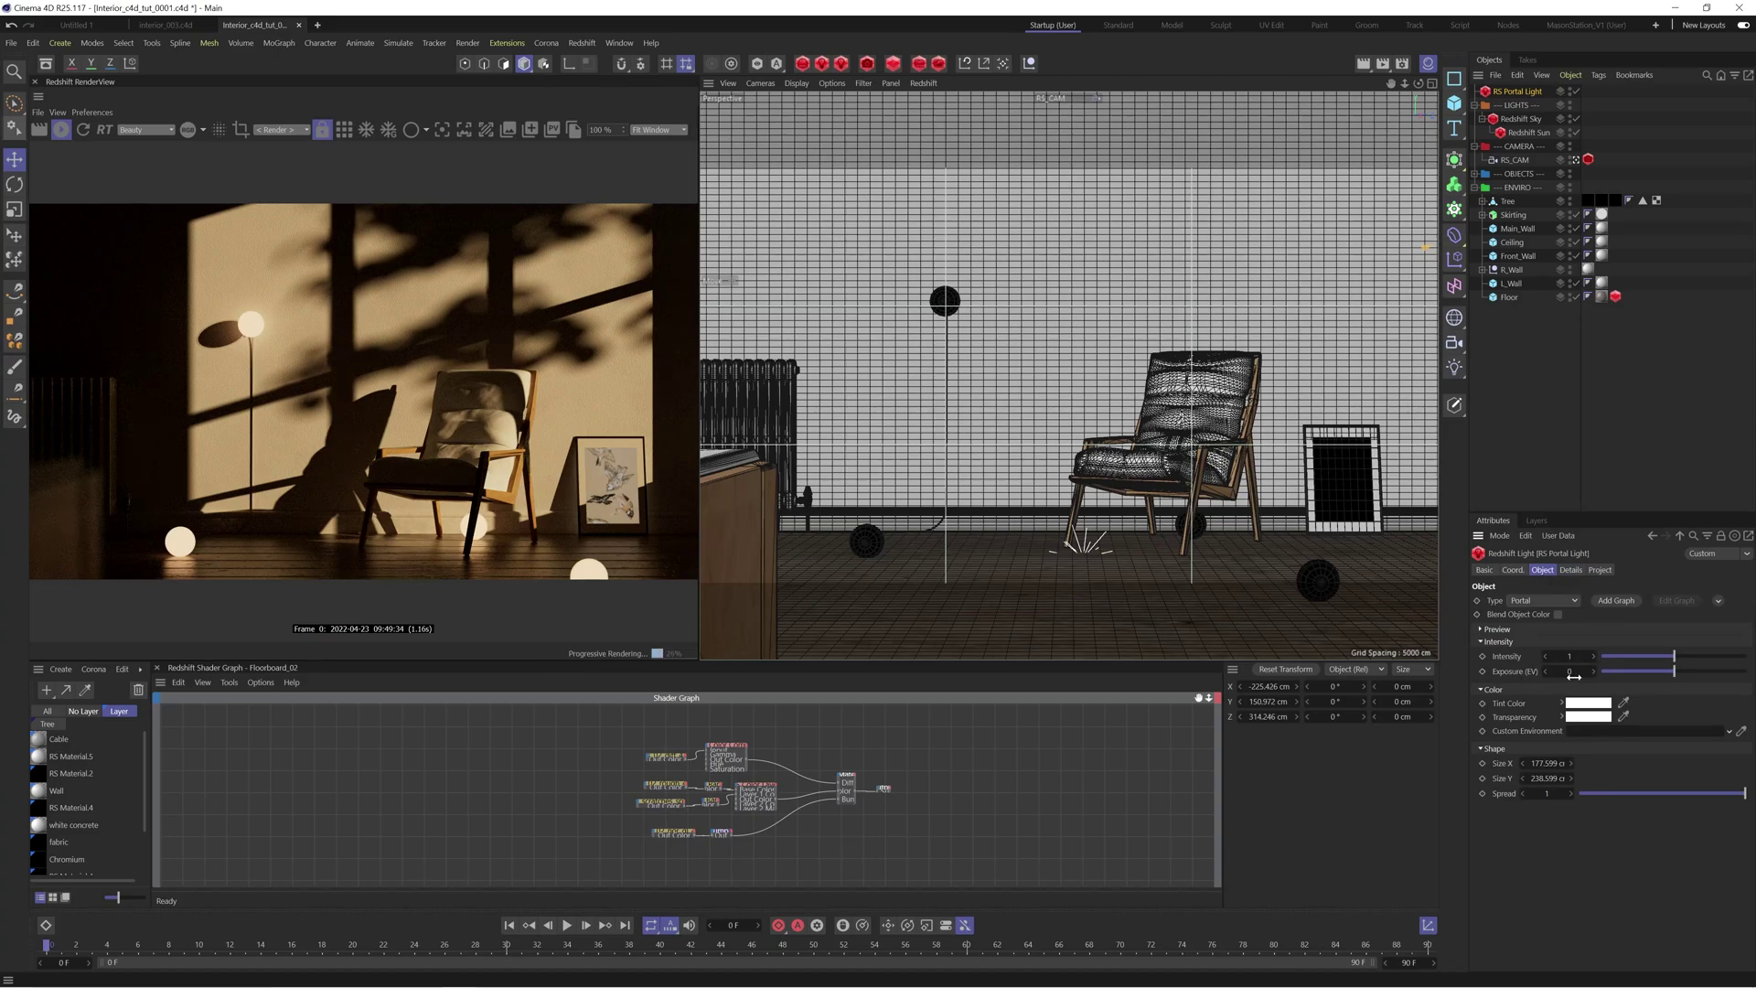
{"action": "left_click", "coordinate": [1569, 671]}
{"action": "key", "text": "Return"}
{"action": "left_click", "coordinate": [325, 129]}
{"action": "left_click", "coordinate": [1575, 159]}
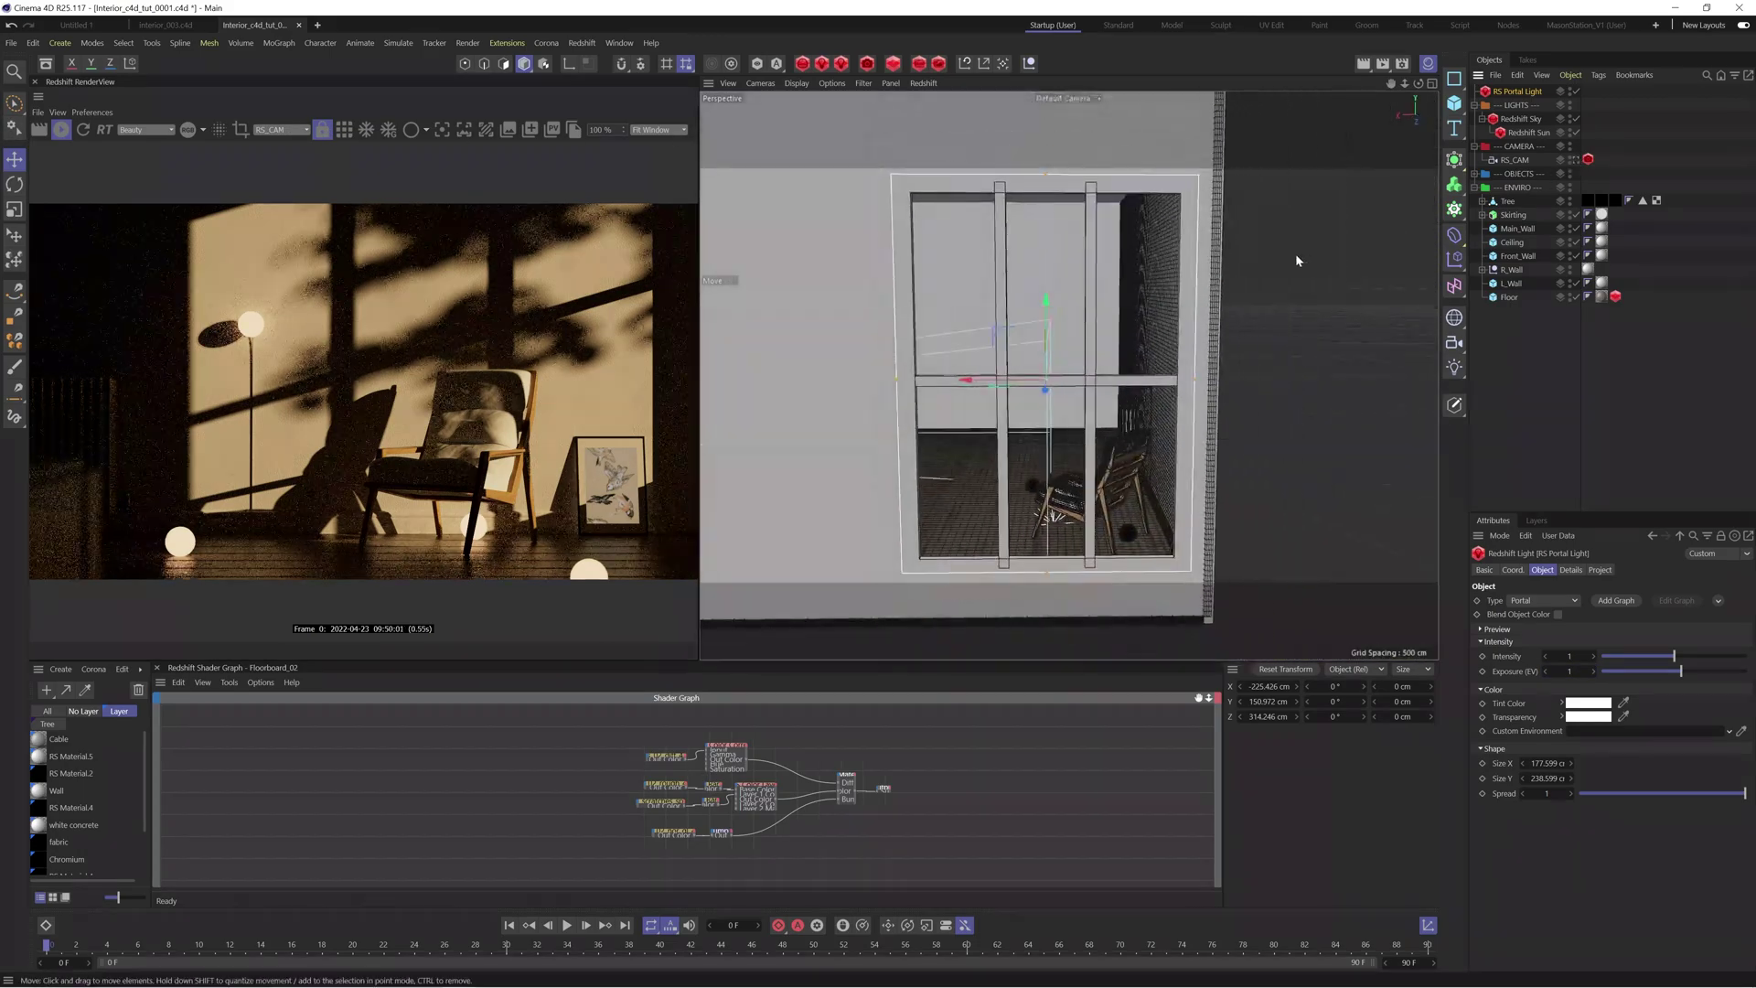
Rotate the portal light 180° to face into the room, then toggle it off and on to compare.
{"action": "left_click_drag", "start_coordinate": [1419, 83], "coordinate": [1454, 92]}
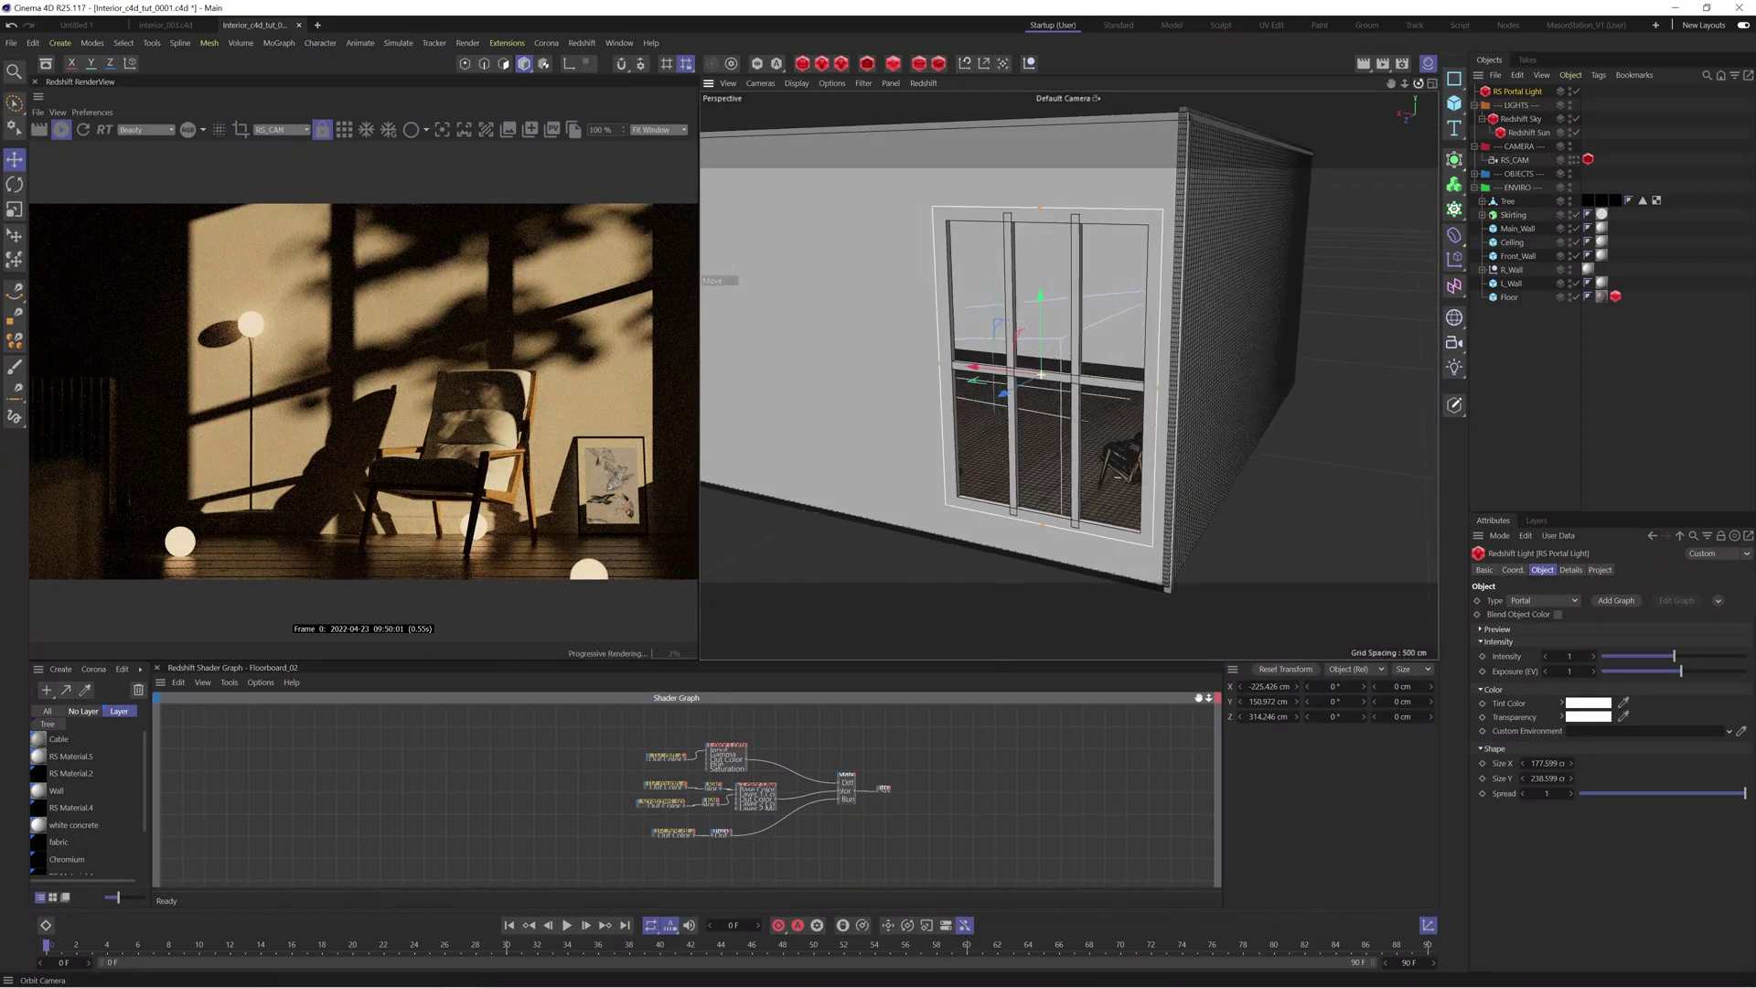
{"action": "key", "text": "r"}
{"action": "left_click_drag", "start_coordinate": [1041, 380], "coordinate": [1010, 322]}
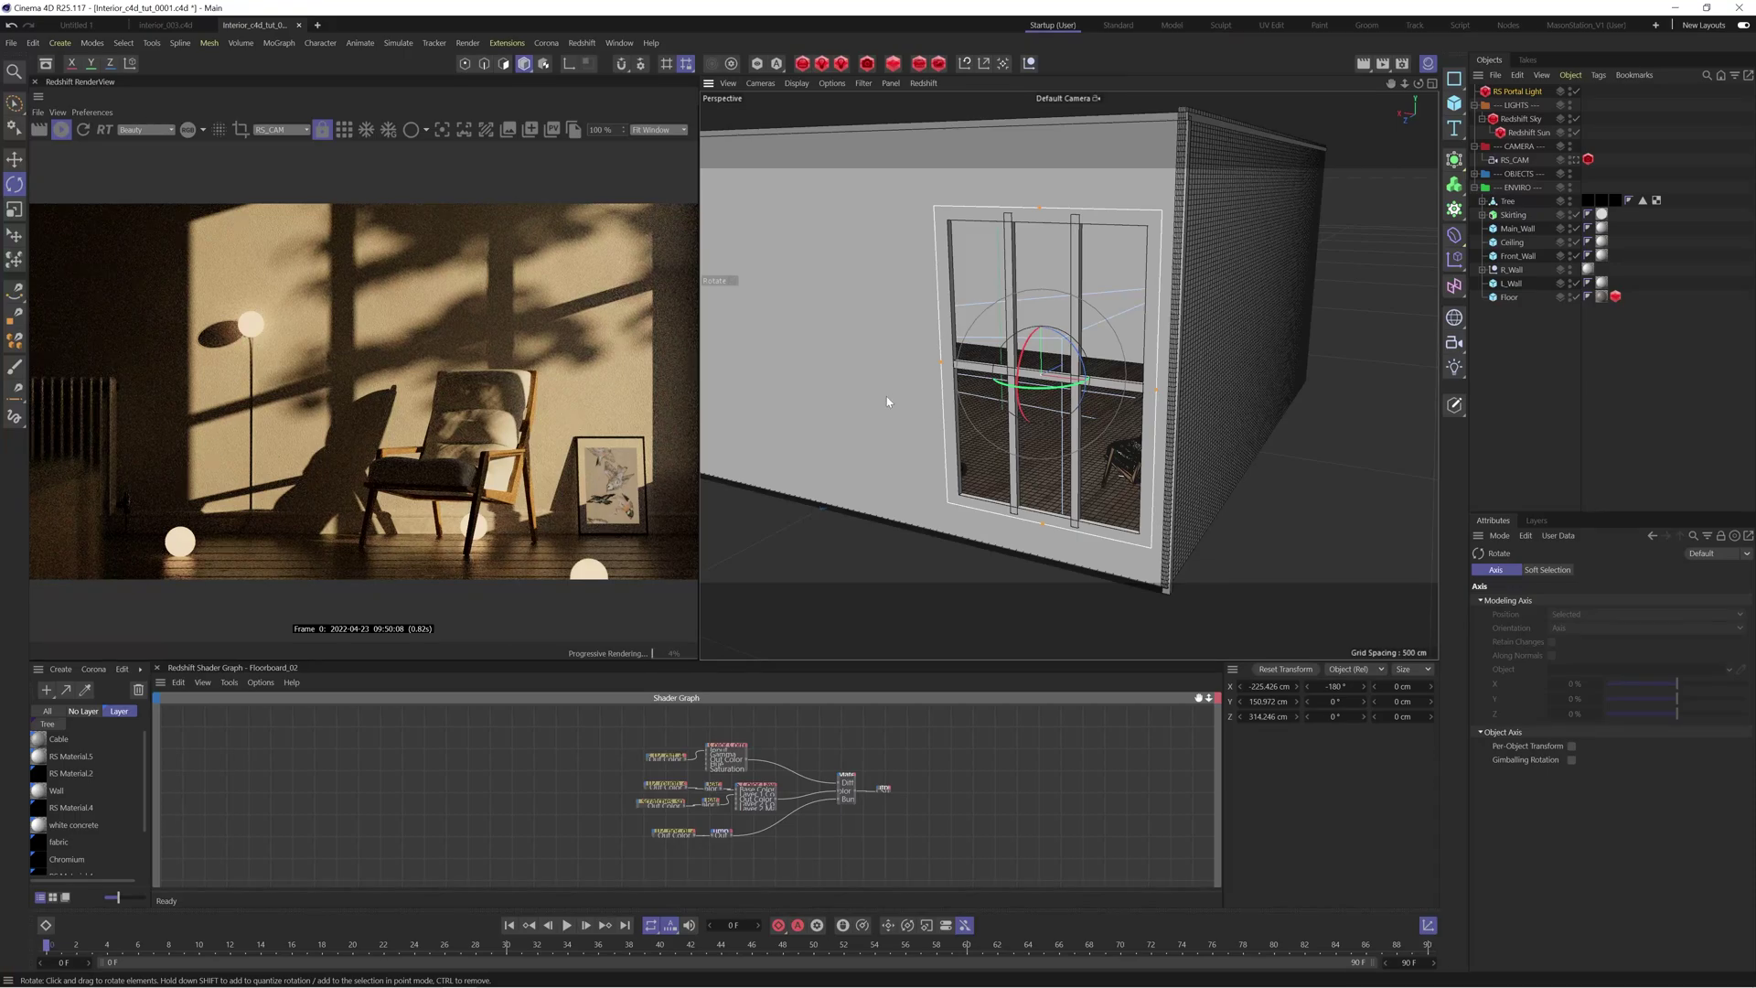
{"action": "left_click", "coordinate": [1573, 90]}
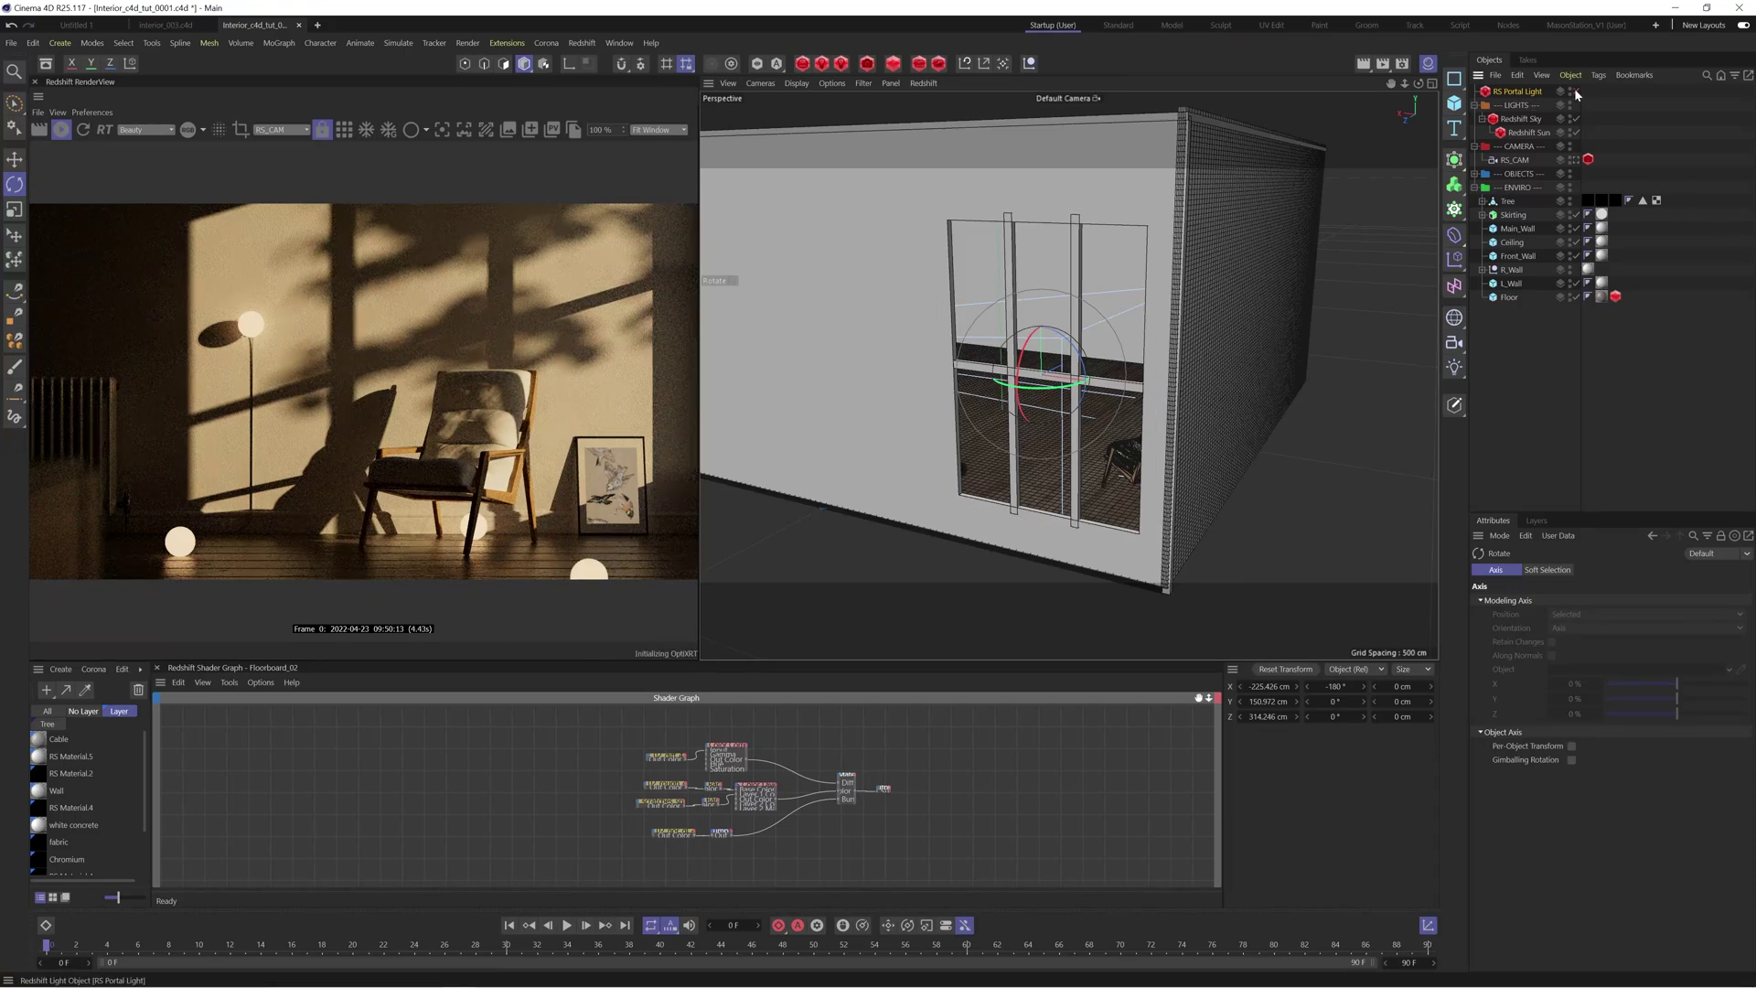
{"action": "left_click", "coordinate": [1572, 90]}
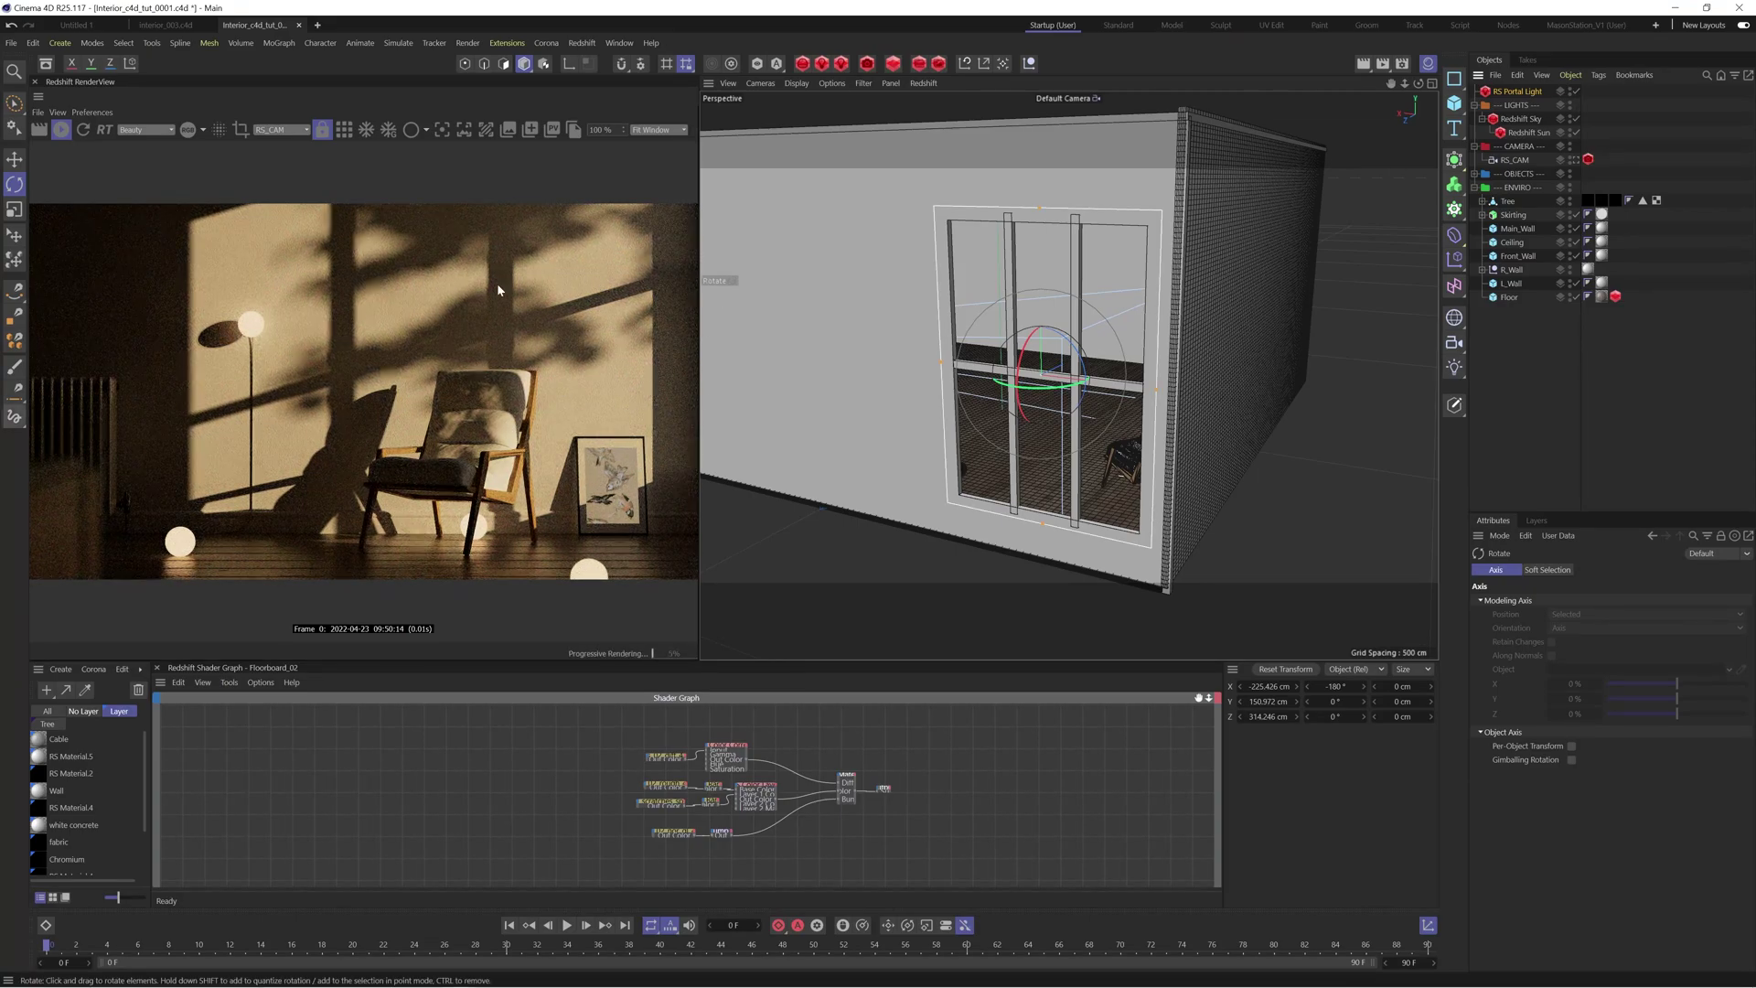
Take a RenderView snapshot and compare snapshot_1 against the live render.
{"action": "left_click", "coordinate": [530, 129]}
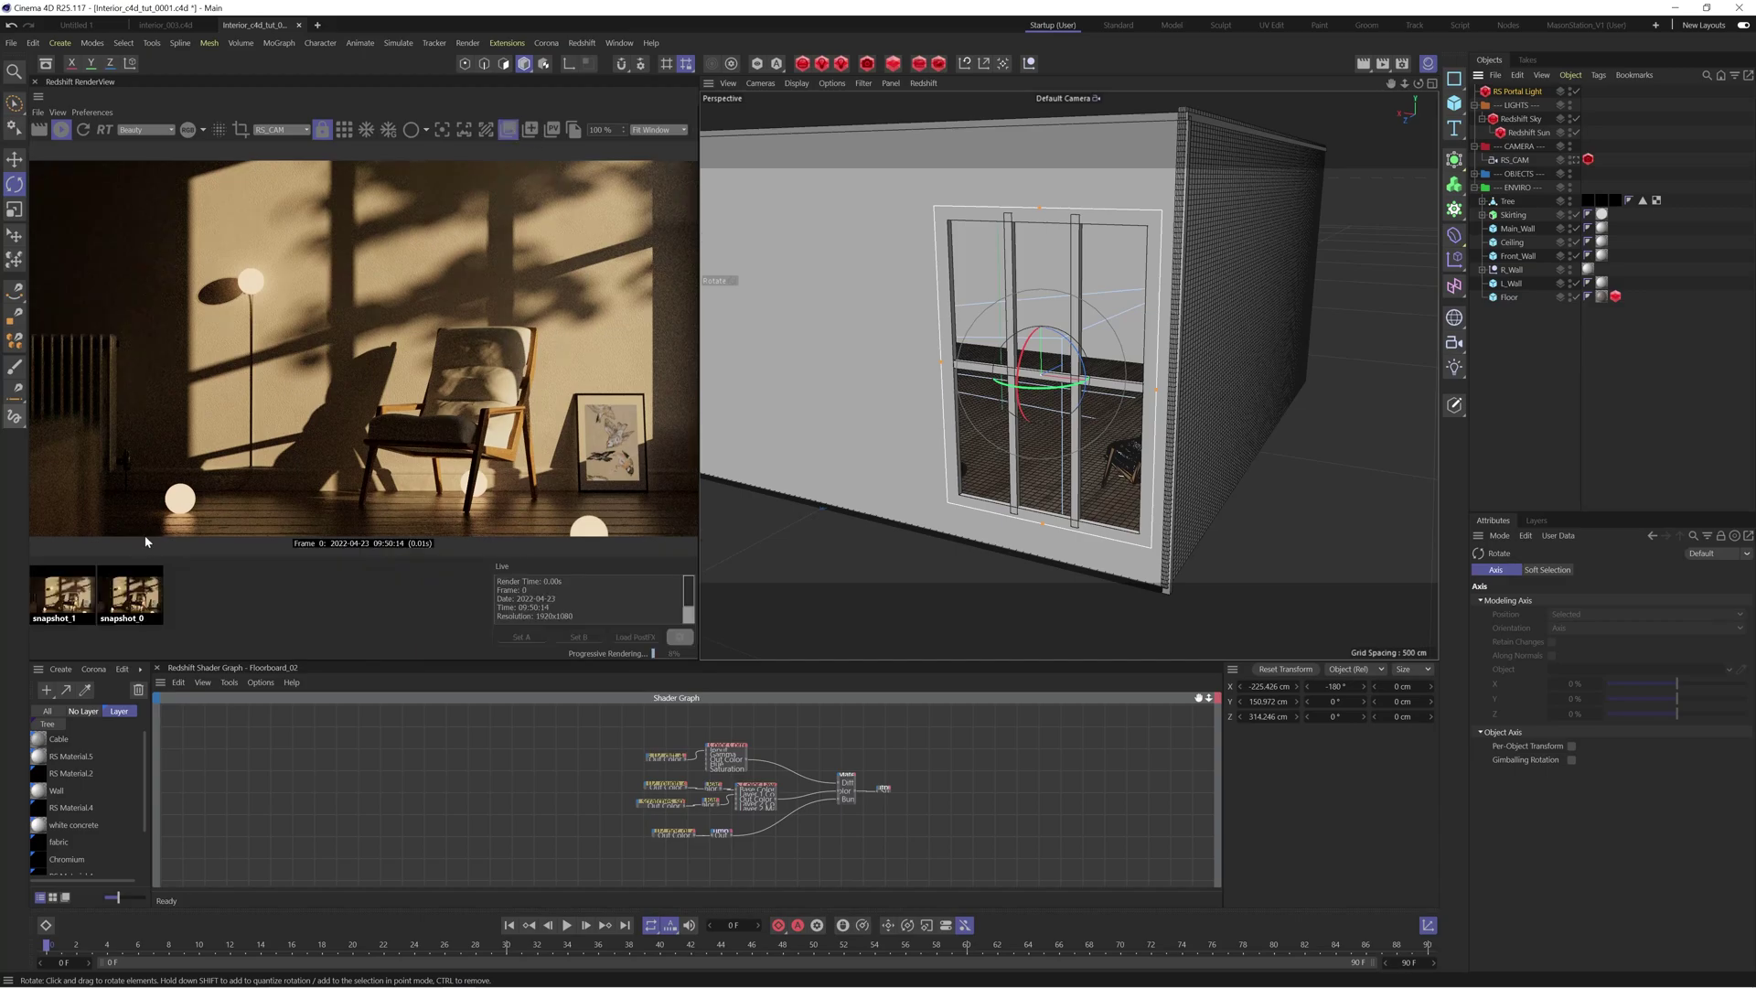
{"action": "left_click", "coordinate": [70, 595]}
{"action": "left_click", "coordinate": [70, 595]}
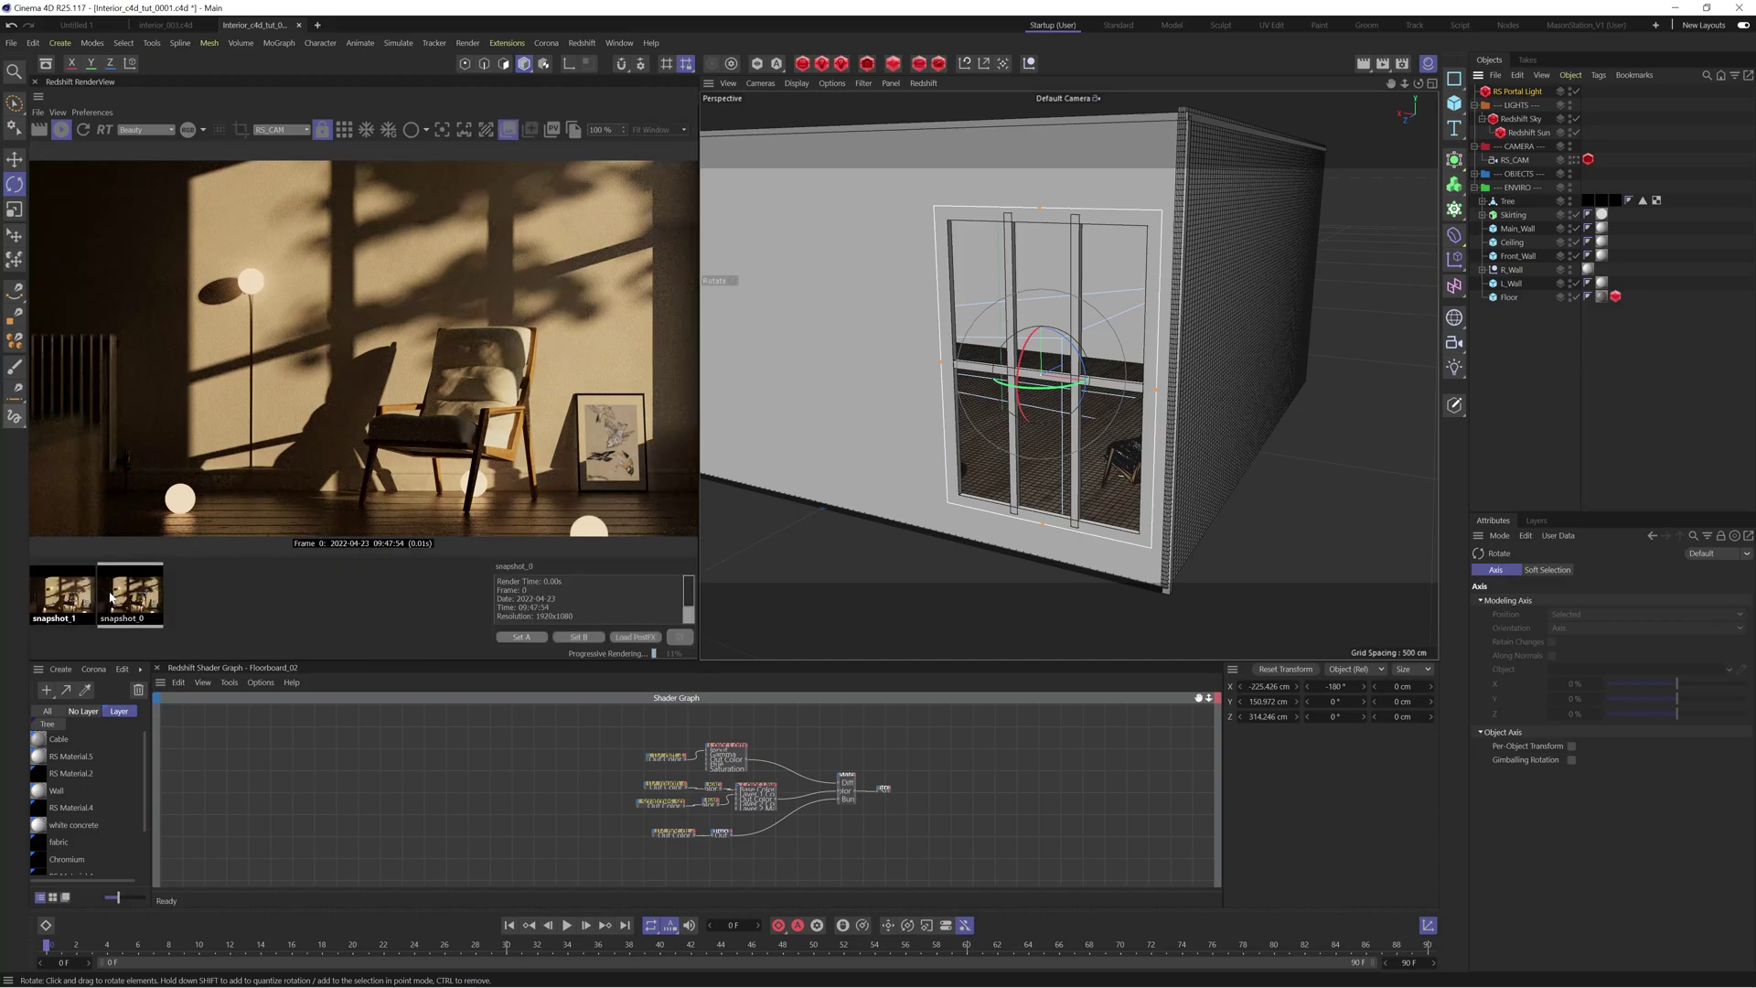
{"action": "left_click", "coordinate": [55, 595]}
{"action": "left_click", "coordinate": [509, 133]}
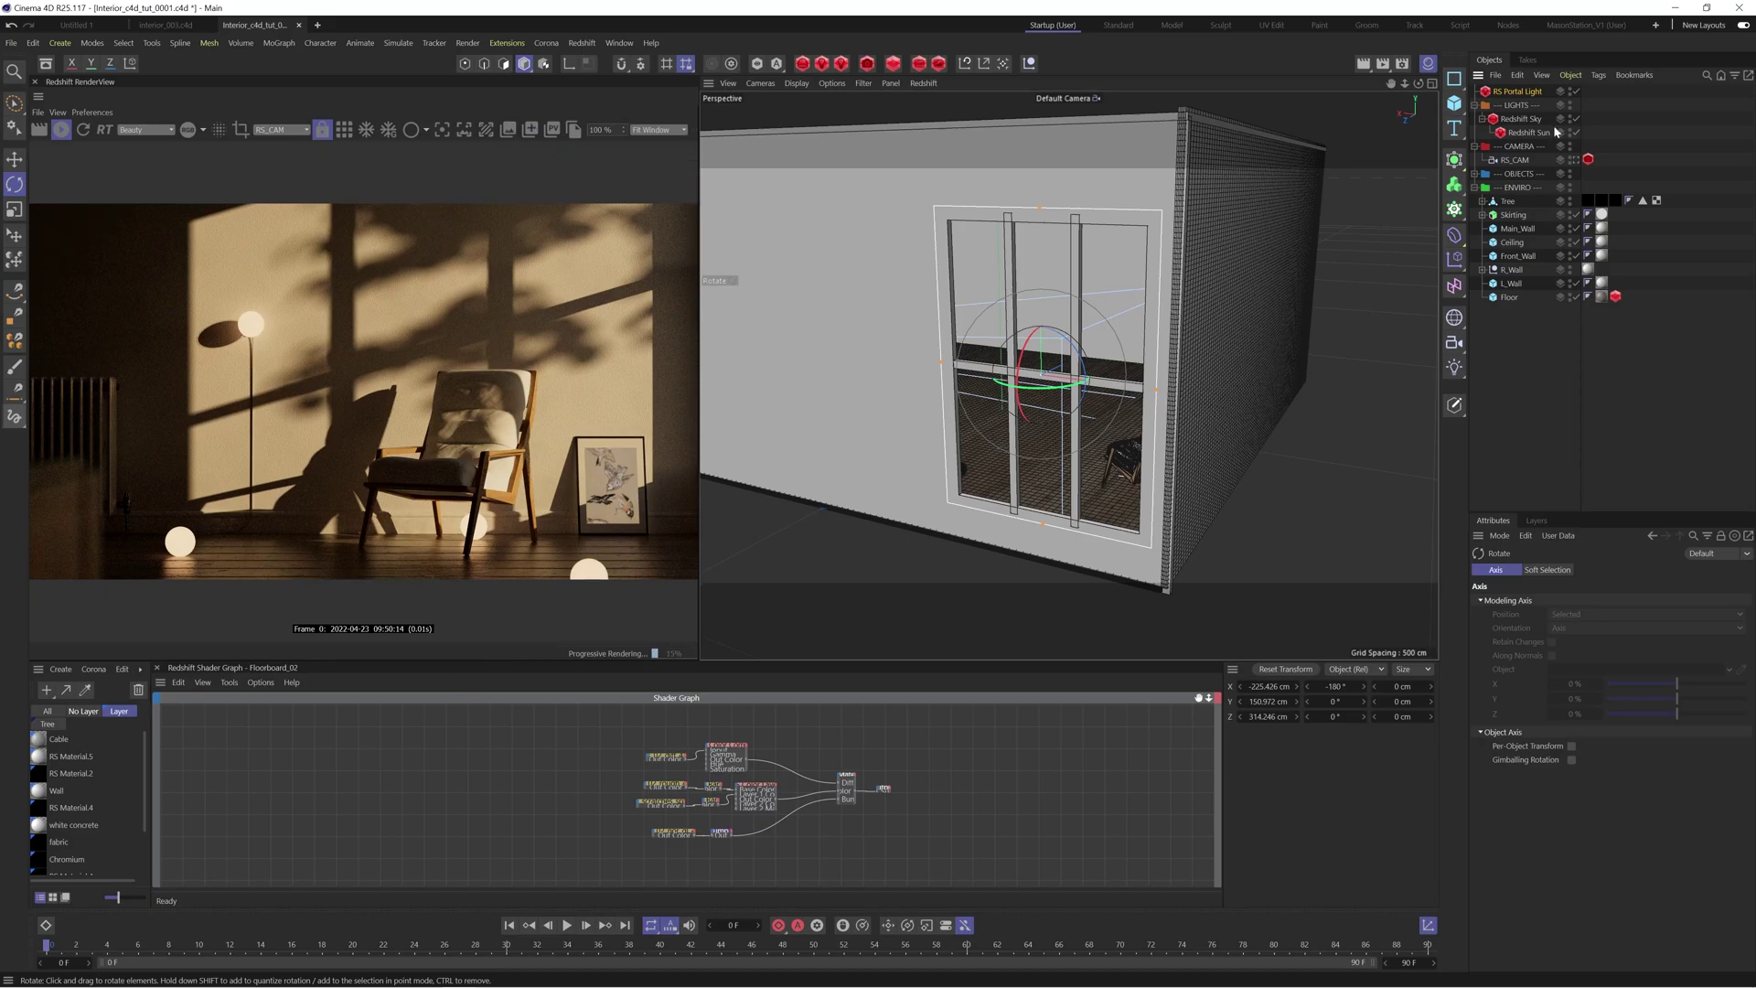
{"action": "left_click", "coordinate": [1515, 91]}
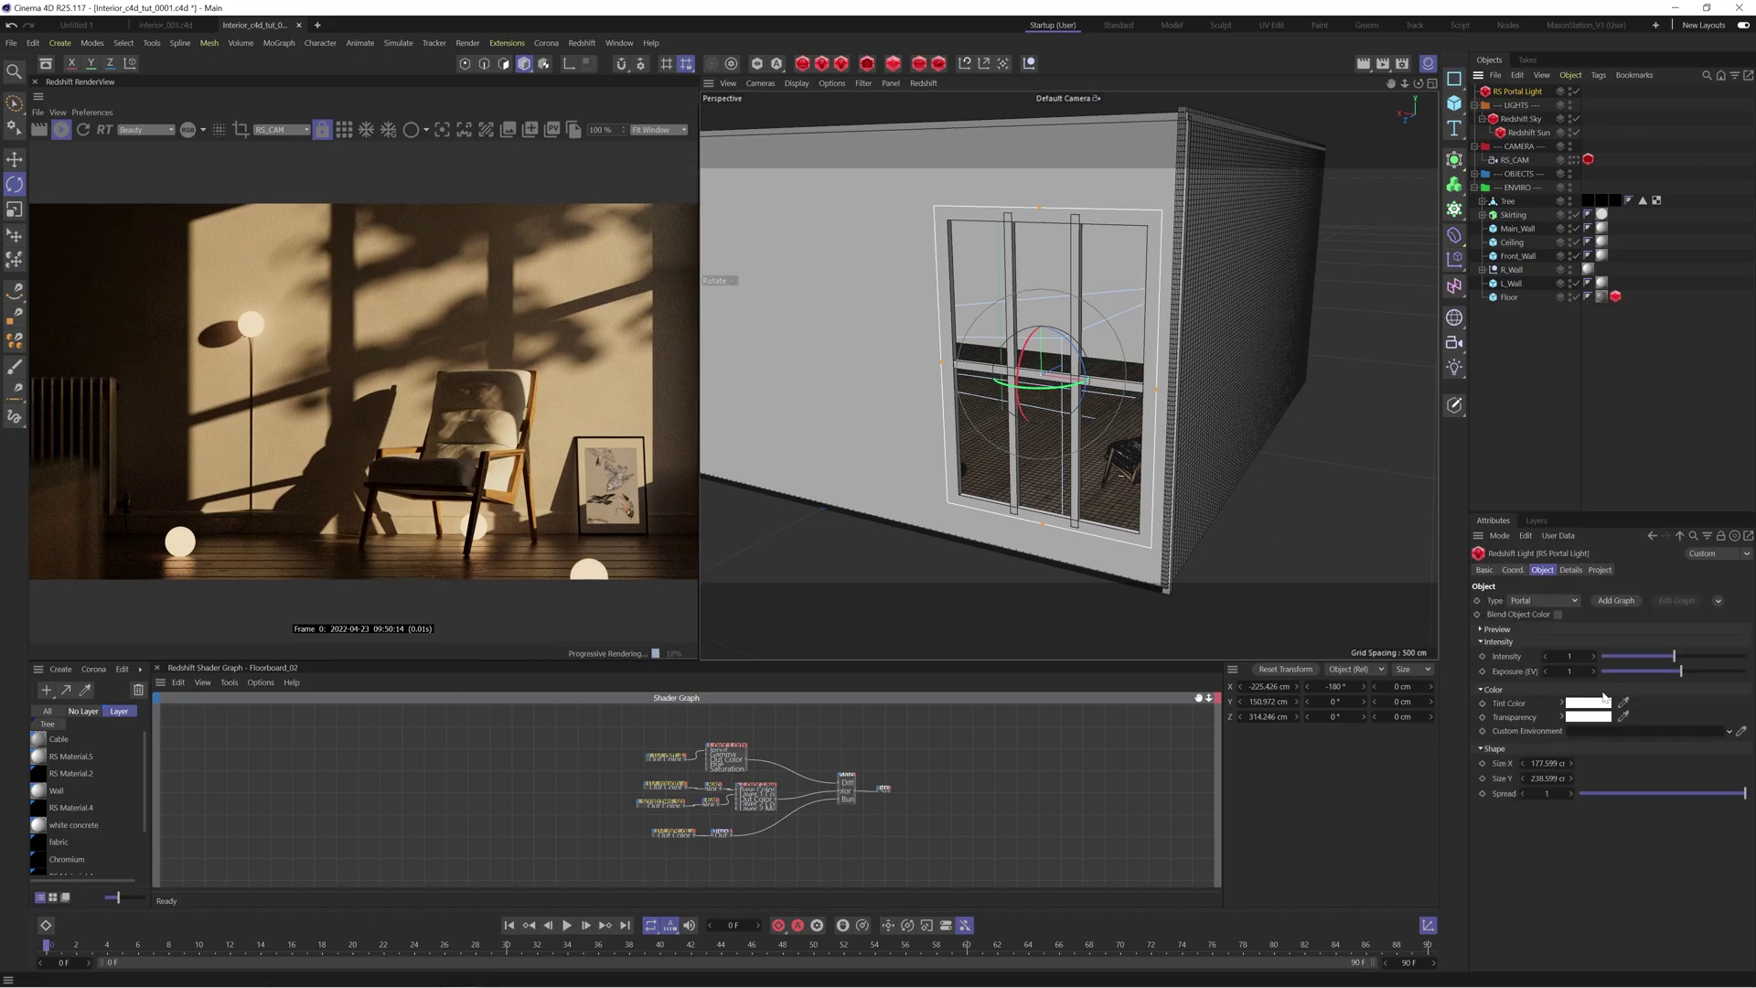
Give RS Portal Light an Exposure (EV) of 3, view through RS_CAM, and move the light into the LIGHTS null.
{"action": "double_click", "coordinate": [1569, 670]}
{"action": "type", "text": "3"}
{"action": "key", "text": "Return"}
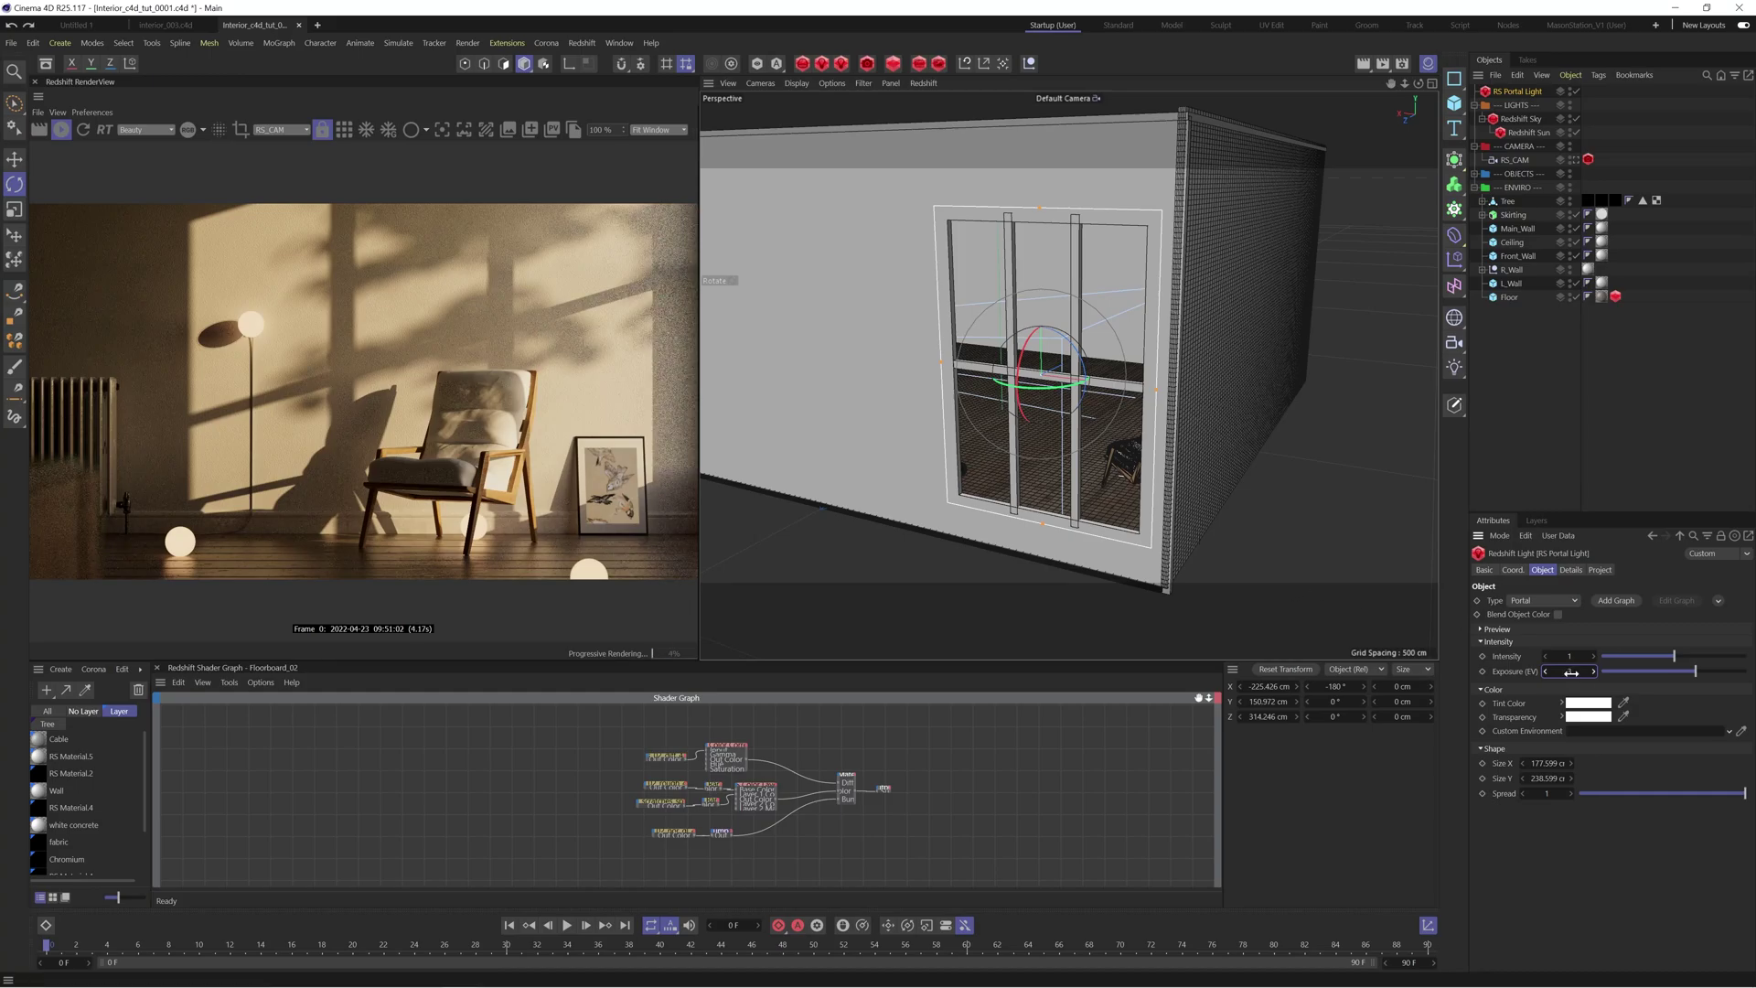
{"action": "left_click_drag", "start_coordinate": [1569, 670], "coordinate": [1571, 672]}
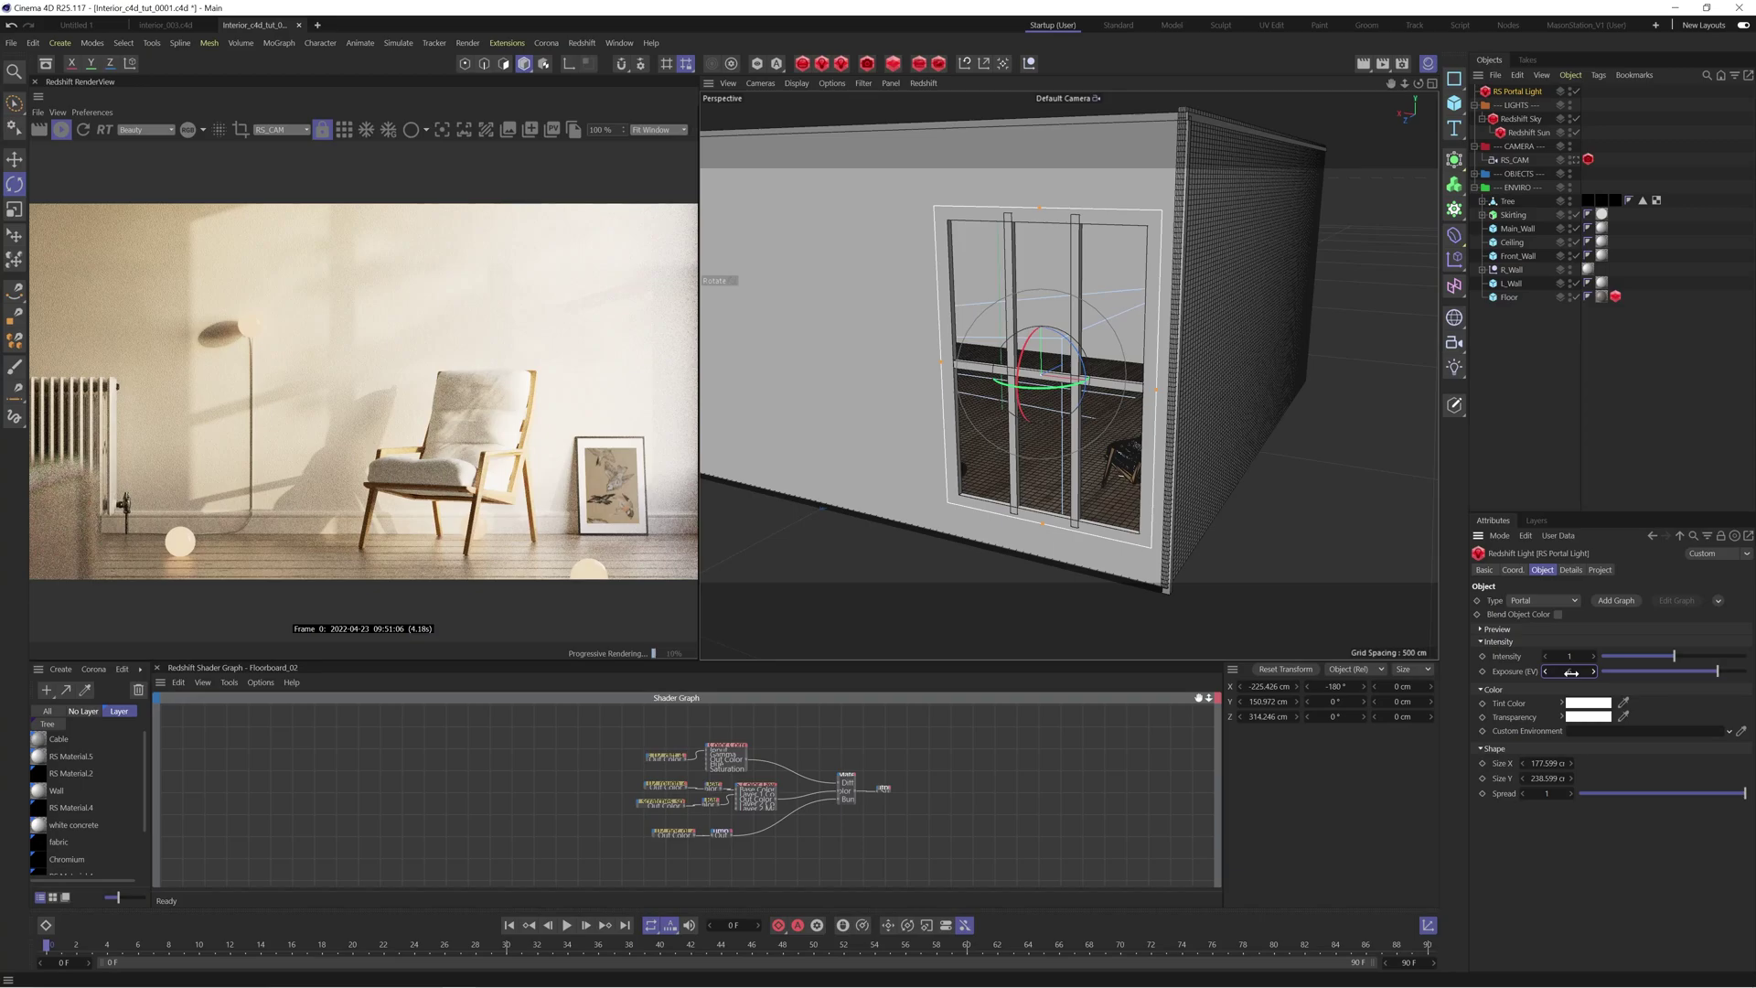
{"action": "double_click", "coordinate": [1569, 671]}
{"action": "key", "text": "Return"}
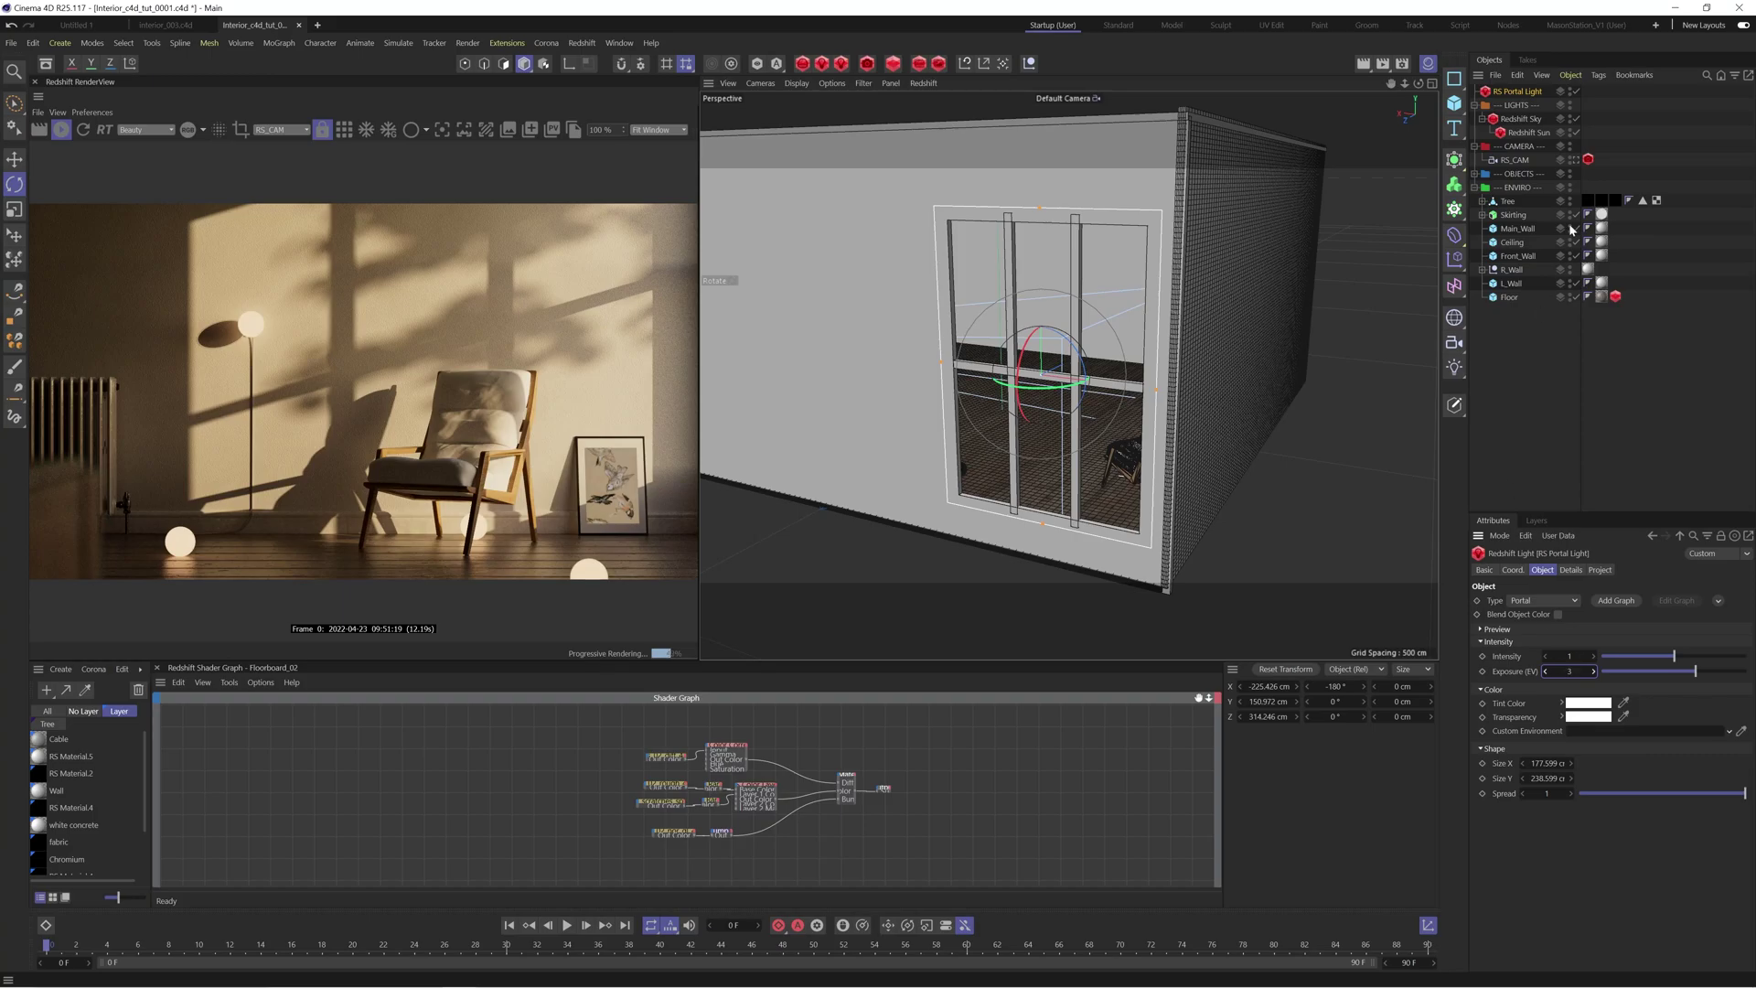
{"action": "left_click", "coordinate": [1575, 159]}
{"action": "left_click_drag", "start_coordinate": [1515, 118], "coordinate": [1515, 114]}
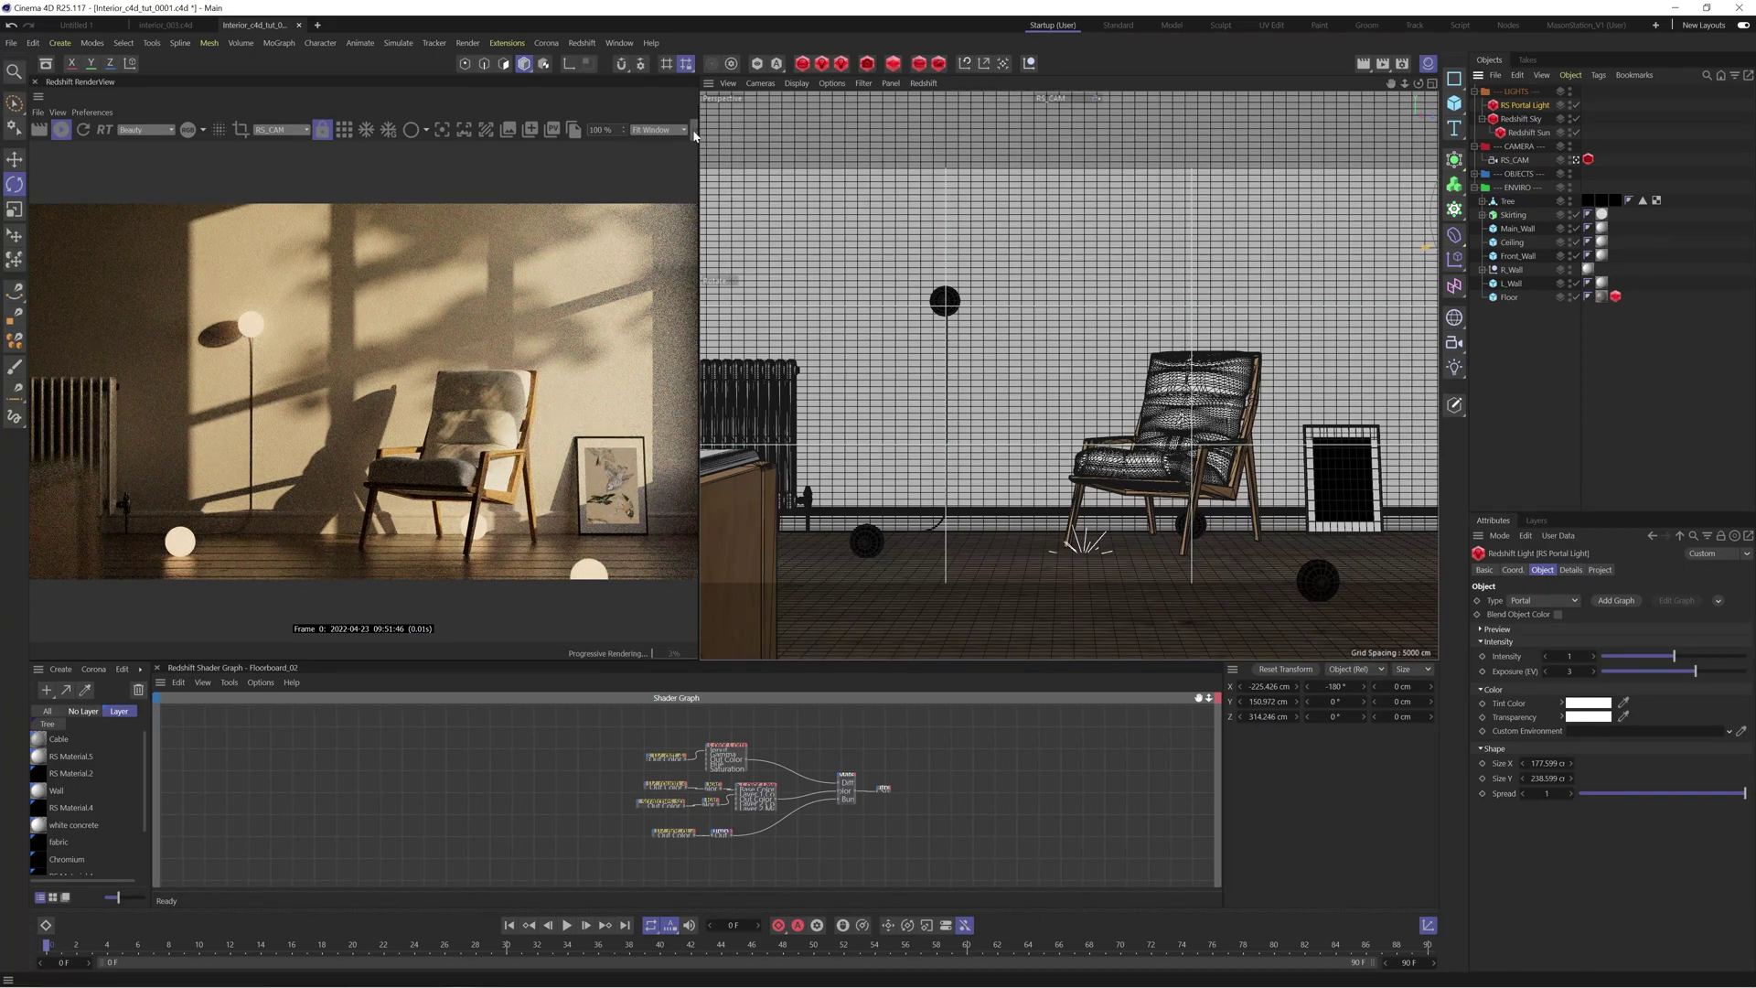
Open the RenderView Post Effects and enable and expand Photographic Exposure.
{"action": "left_click", "coordinate": [40, 153]}
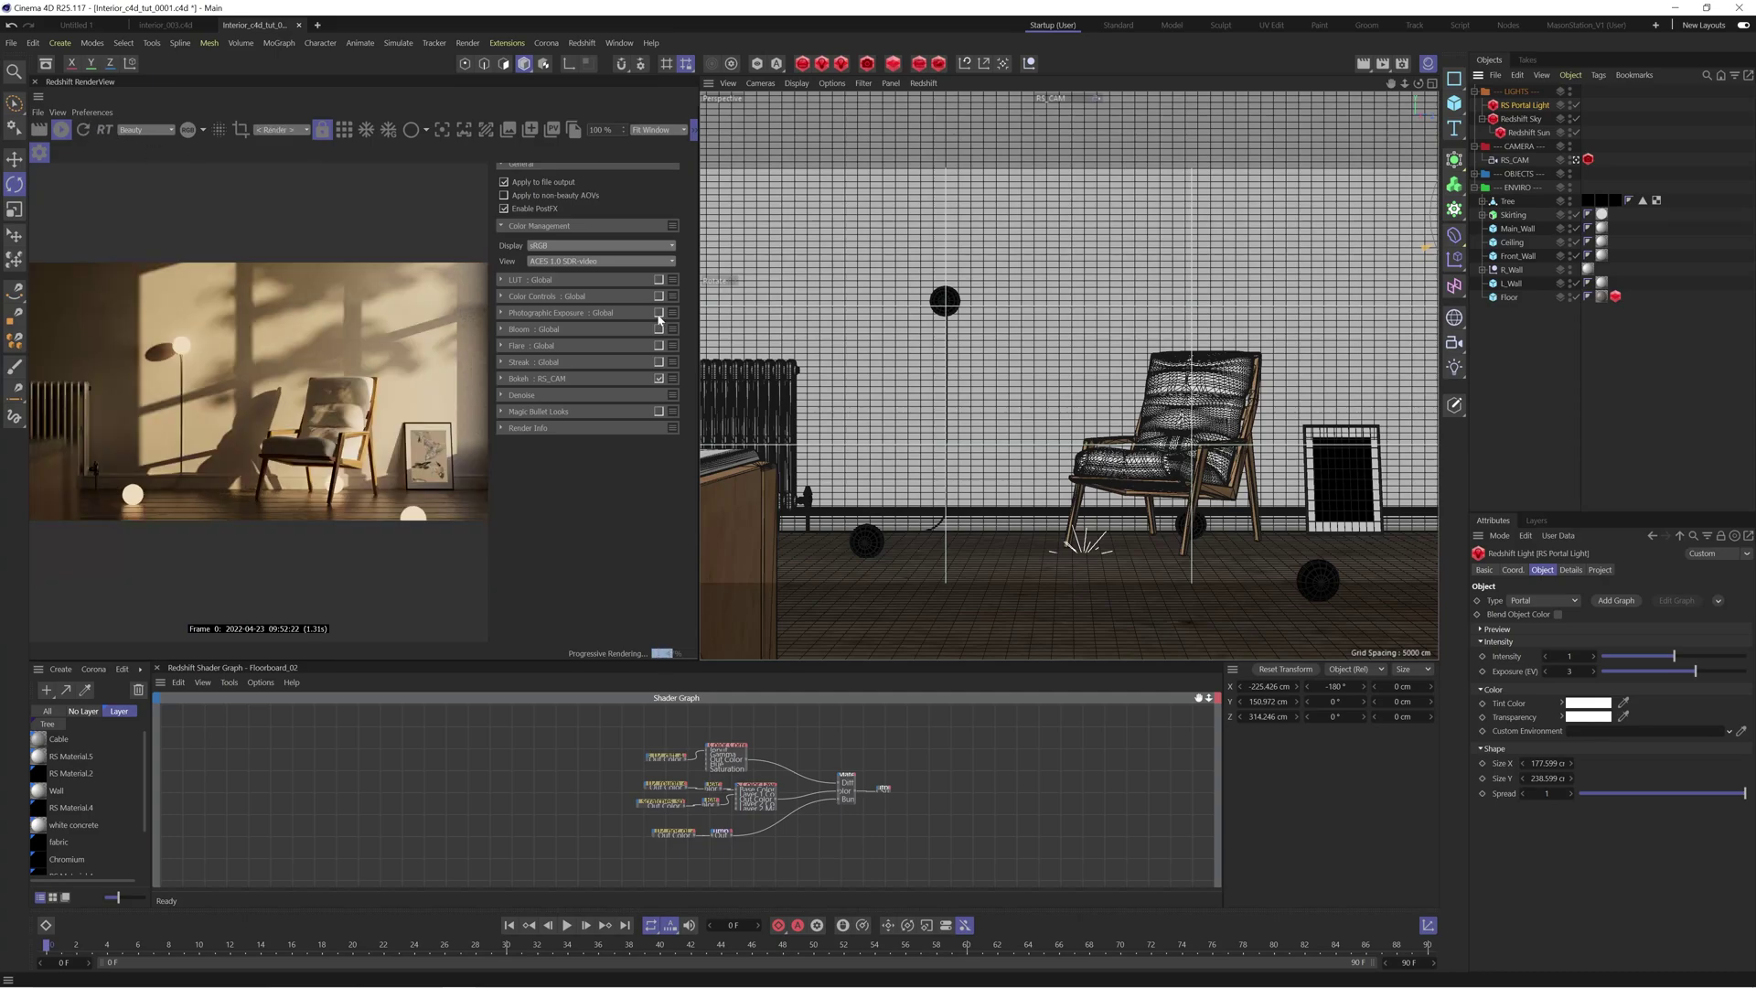
{"action": "left_click", "coordinate": [659, 313]}
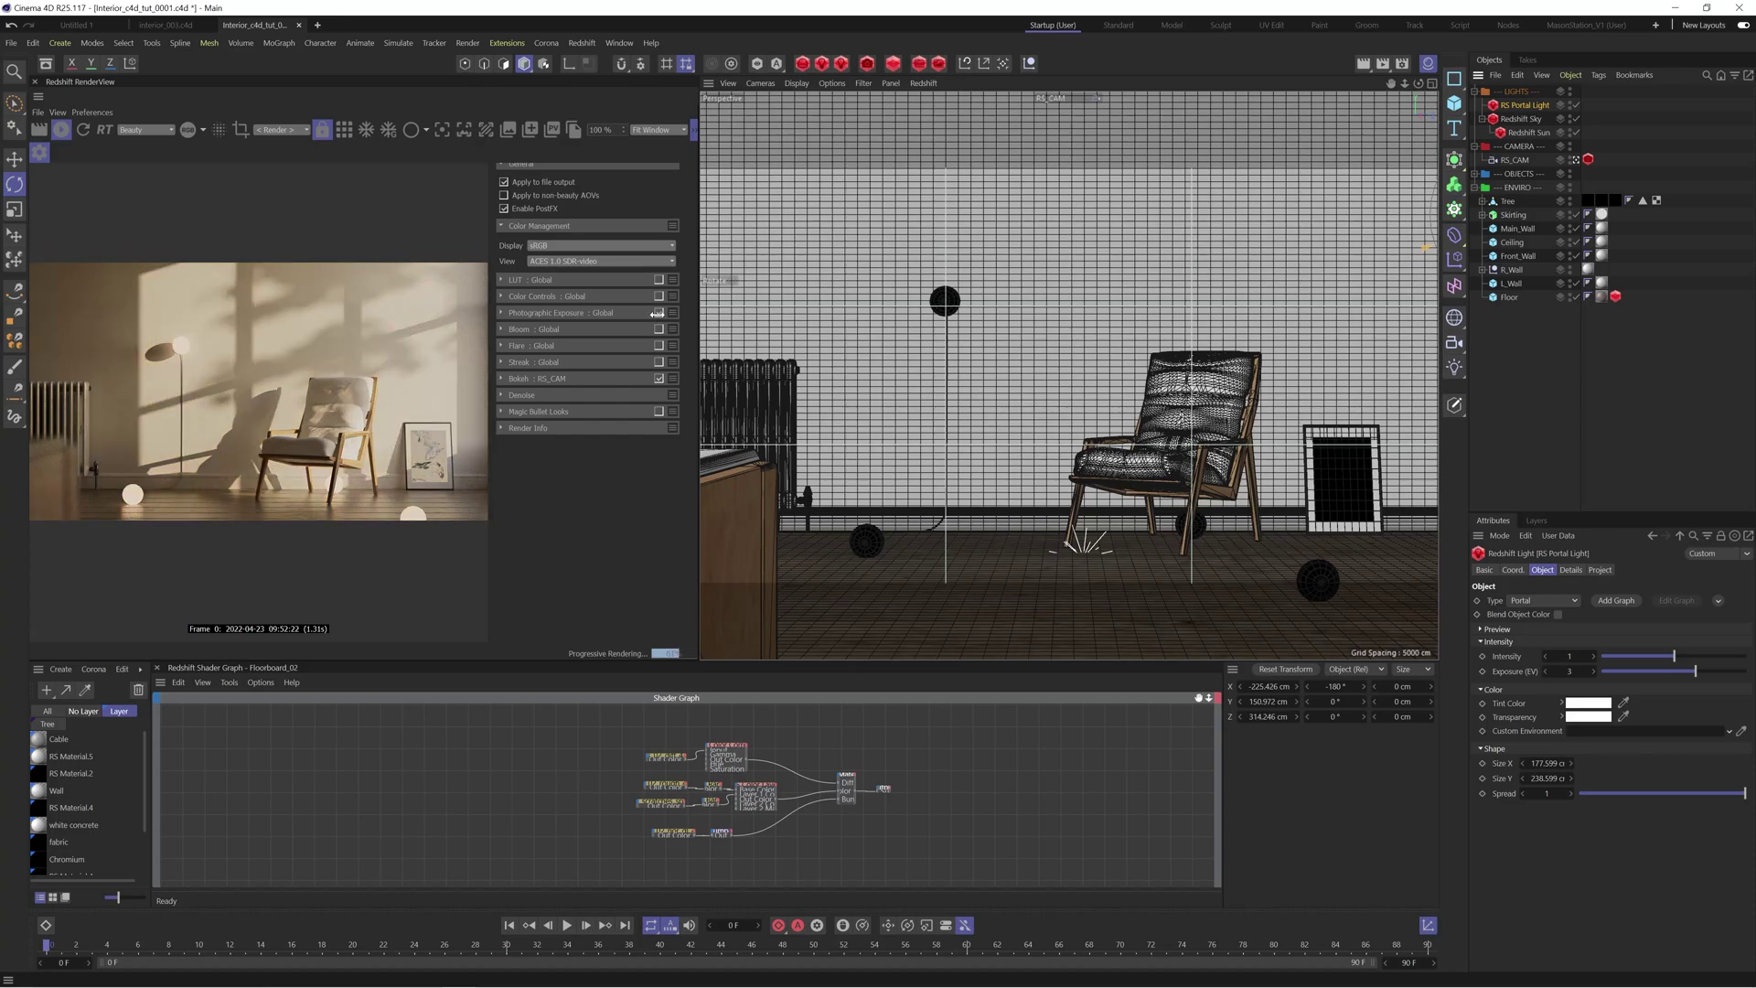
{"action": "left_click", "coordinate": [502, 312]}
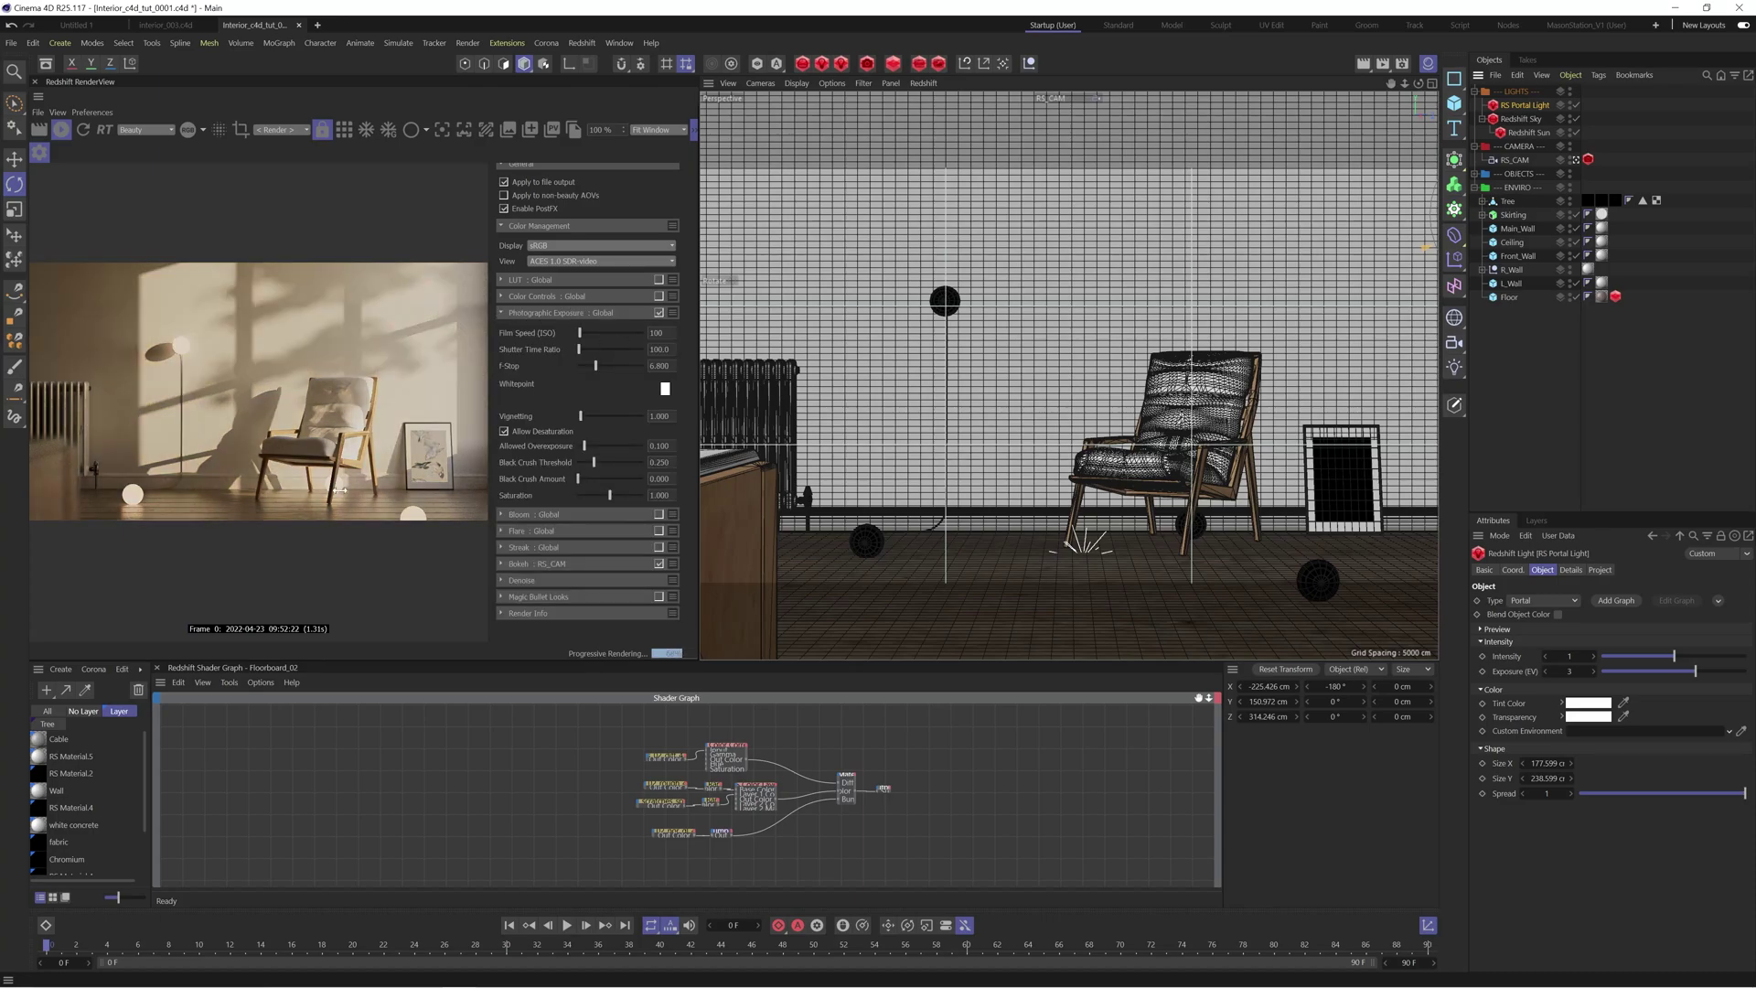
Set F-Stop to 8 and Allowed Overexposure to 0.3, then switch Photographic Exposure off to compare.
{"action": "left_click", "coordinate": [658, 366]}
{"action": "type", "text": "8"}
{"action": "key", "text": "Return"}
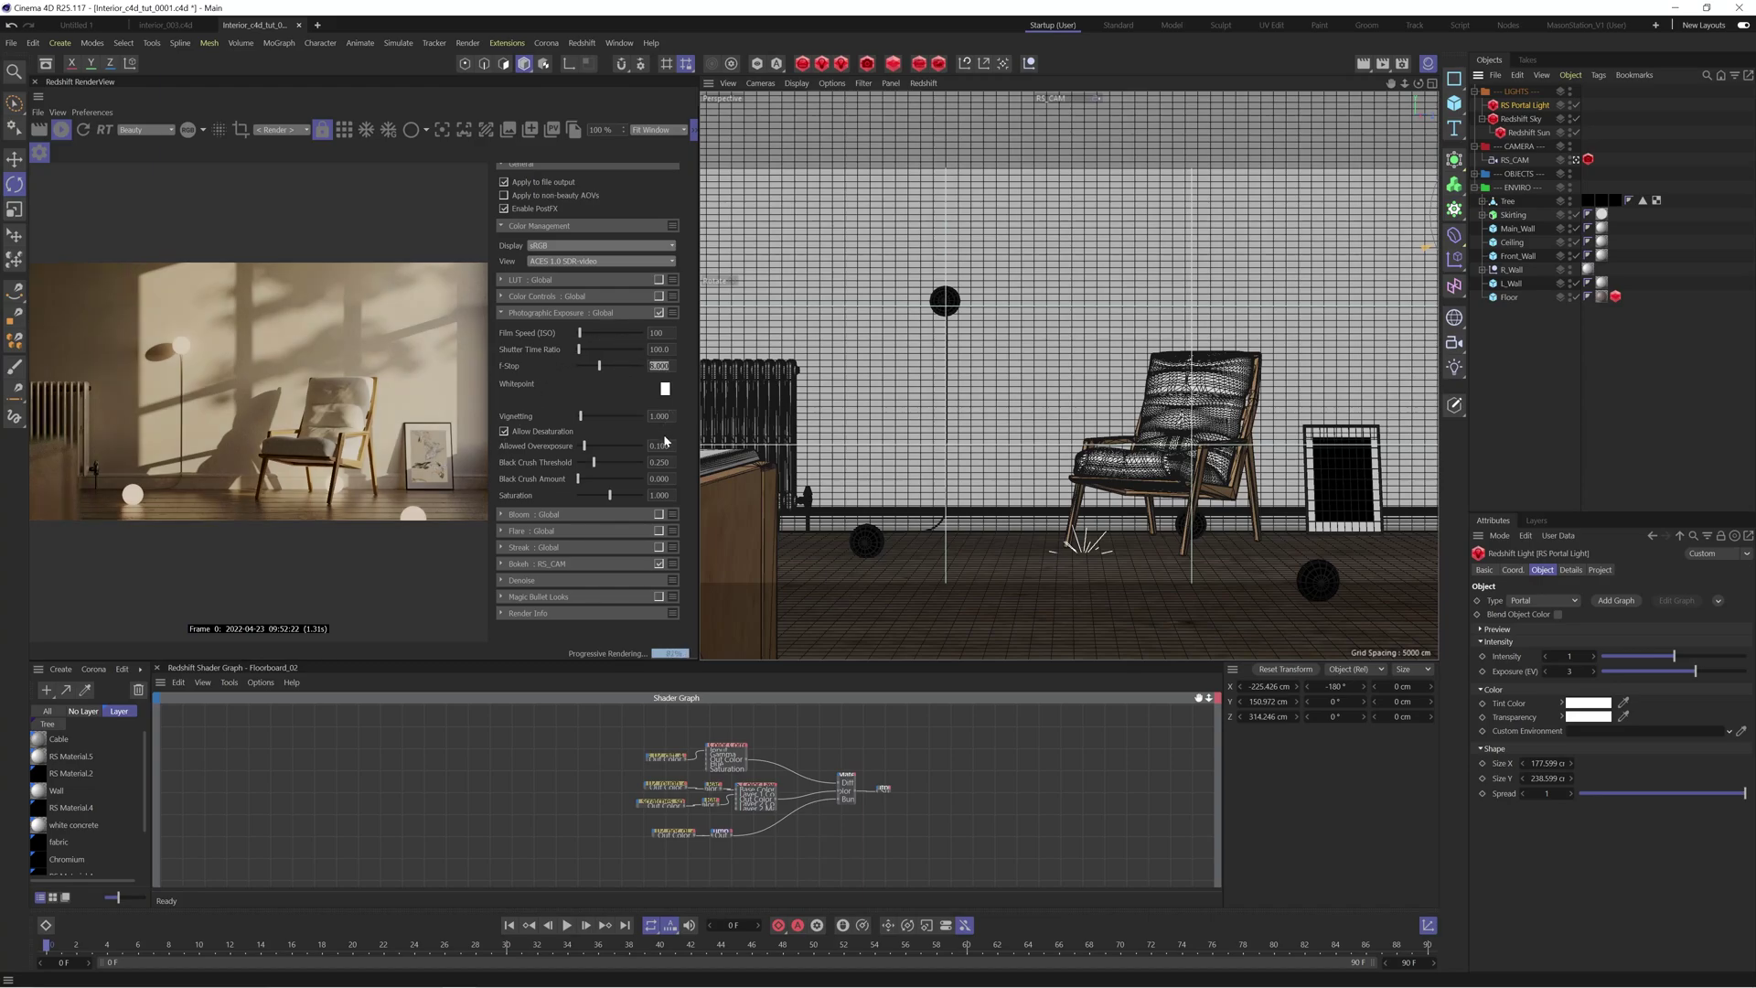
{"action": "left_click_drag", "start_coordinate": [674, 445], "coordinate": [689, 431]}
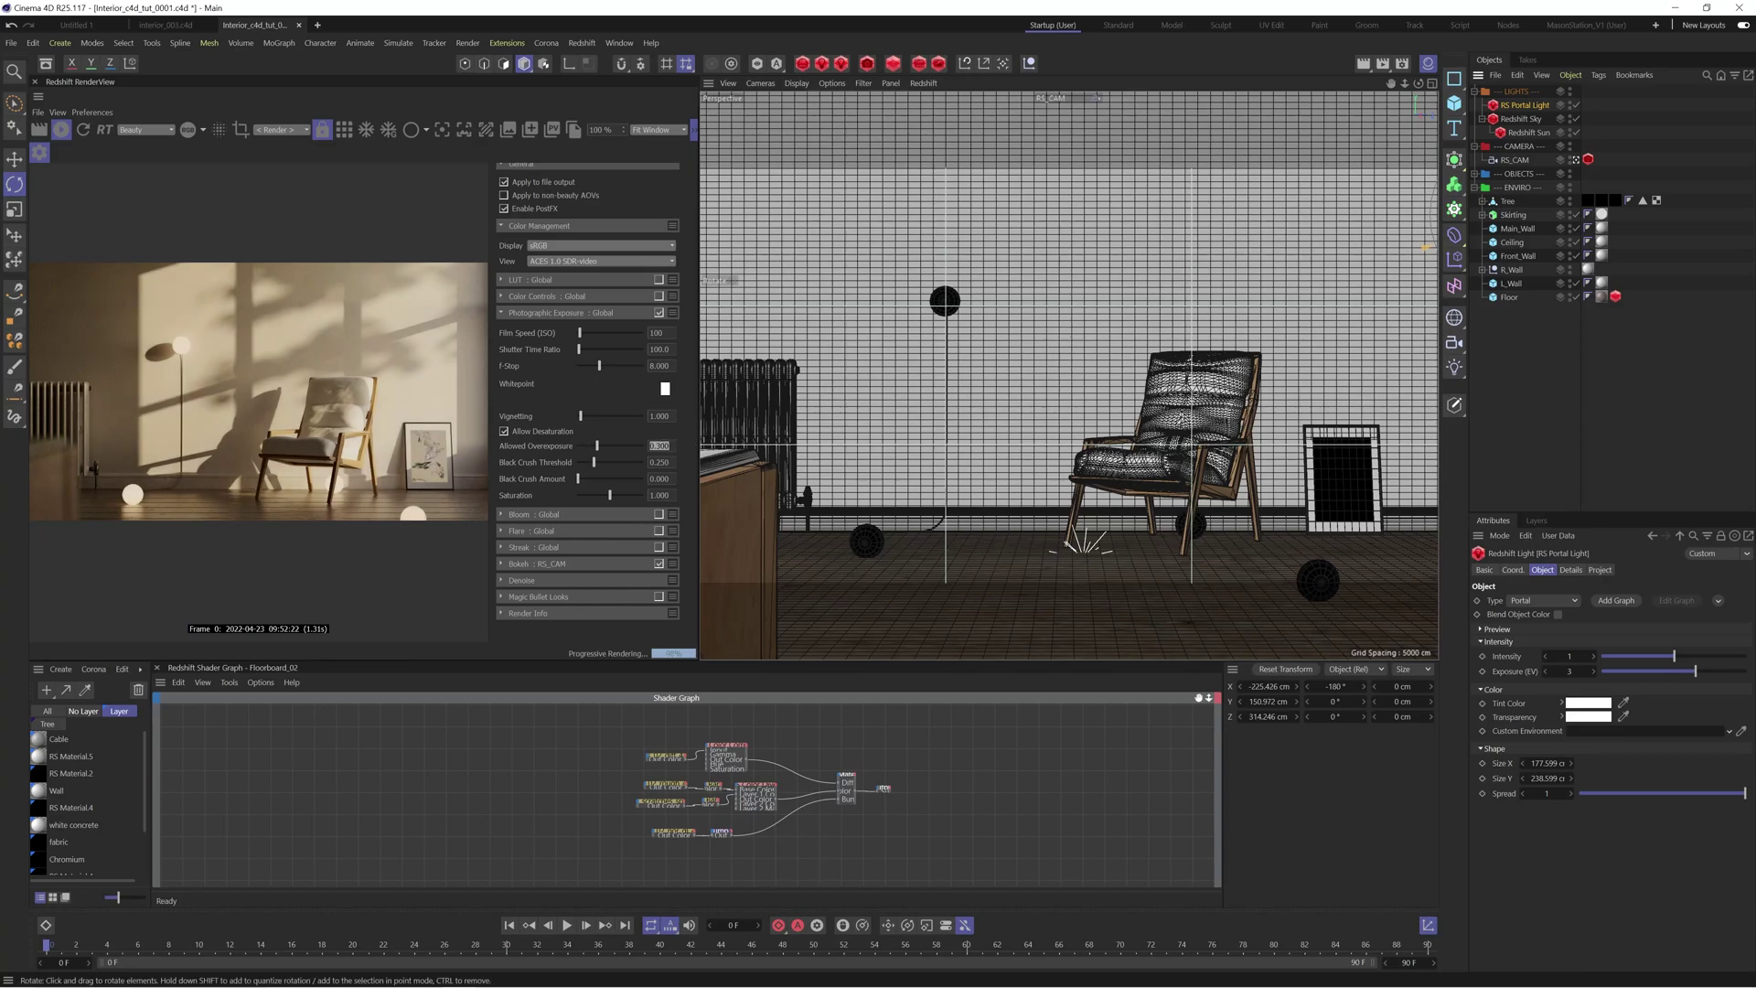
{"action": "left_click", "coordinate": [659, 313]}
Toggle Photographic Exposure on and off to compare the render, leaving it on.
{"action": "left_click", "coordinate": [658, 313]}
{"action": "double_click", "coordinate": [659, 313]}
{"action": "double_click", "coordinate": [659, 313]}
{"action": "left_click", "coordinate": [658, 313]}
{"action": "left_click", "coordinate": [659, 313]}
{"action": "double_click", "coordinate": [660, 313]}
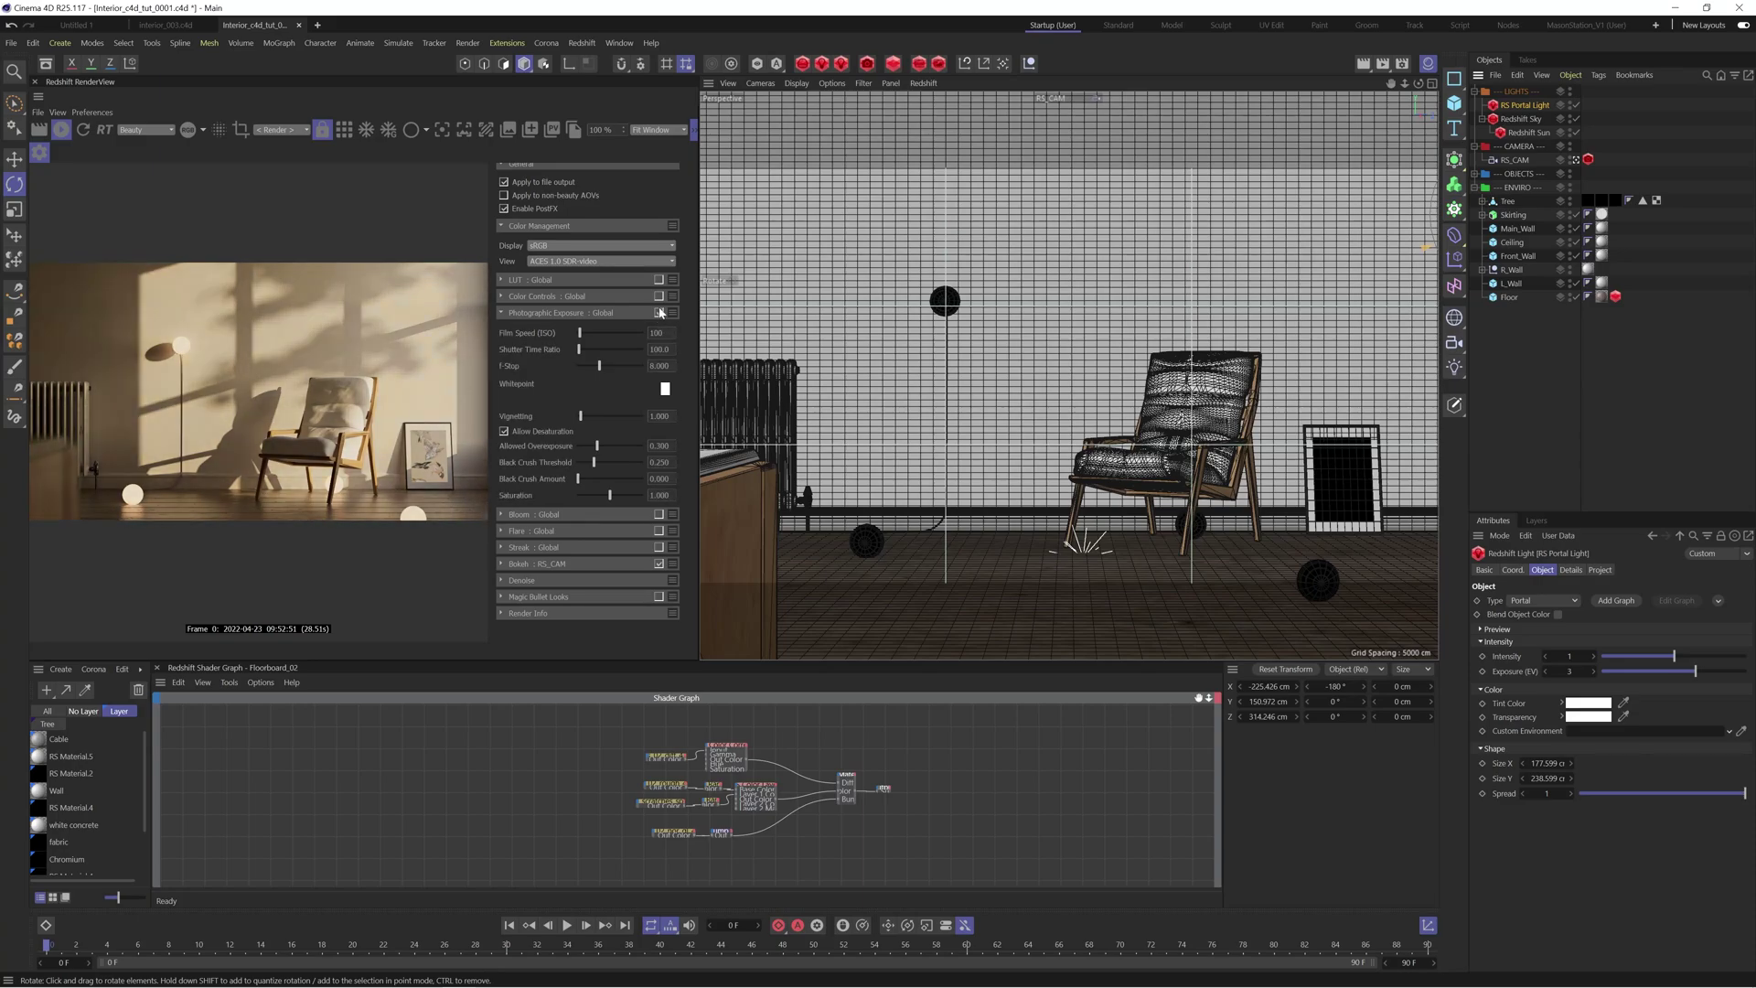
{"action": "left_click", "coordinate": [660, 312]}
{"action": "left_click", "coordinate": [660, 313]}
Try a lower F-Stop, then set the F-Stop to 6.8.
{"action": "mouse_move", "coordinate": [597, 366]}
{"action": "left_mouse_down"}
{"action": "mouse_move", "coordinate": [577, 367]}
{"action": "mouse_move", "coordinate": [613, 368]}
{"action": "mouse_move", "coordinate": [590, 373]}
{"action": "left_mouse_up"}
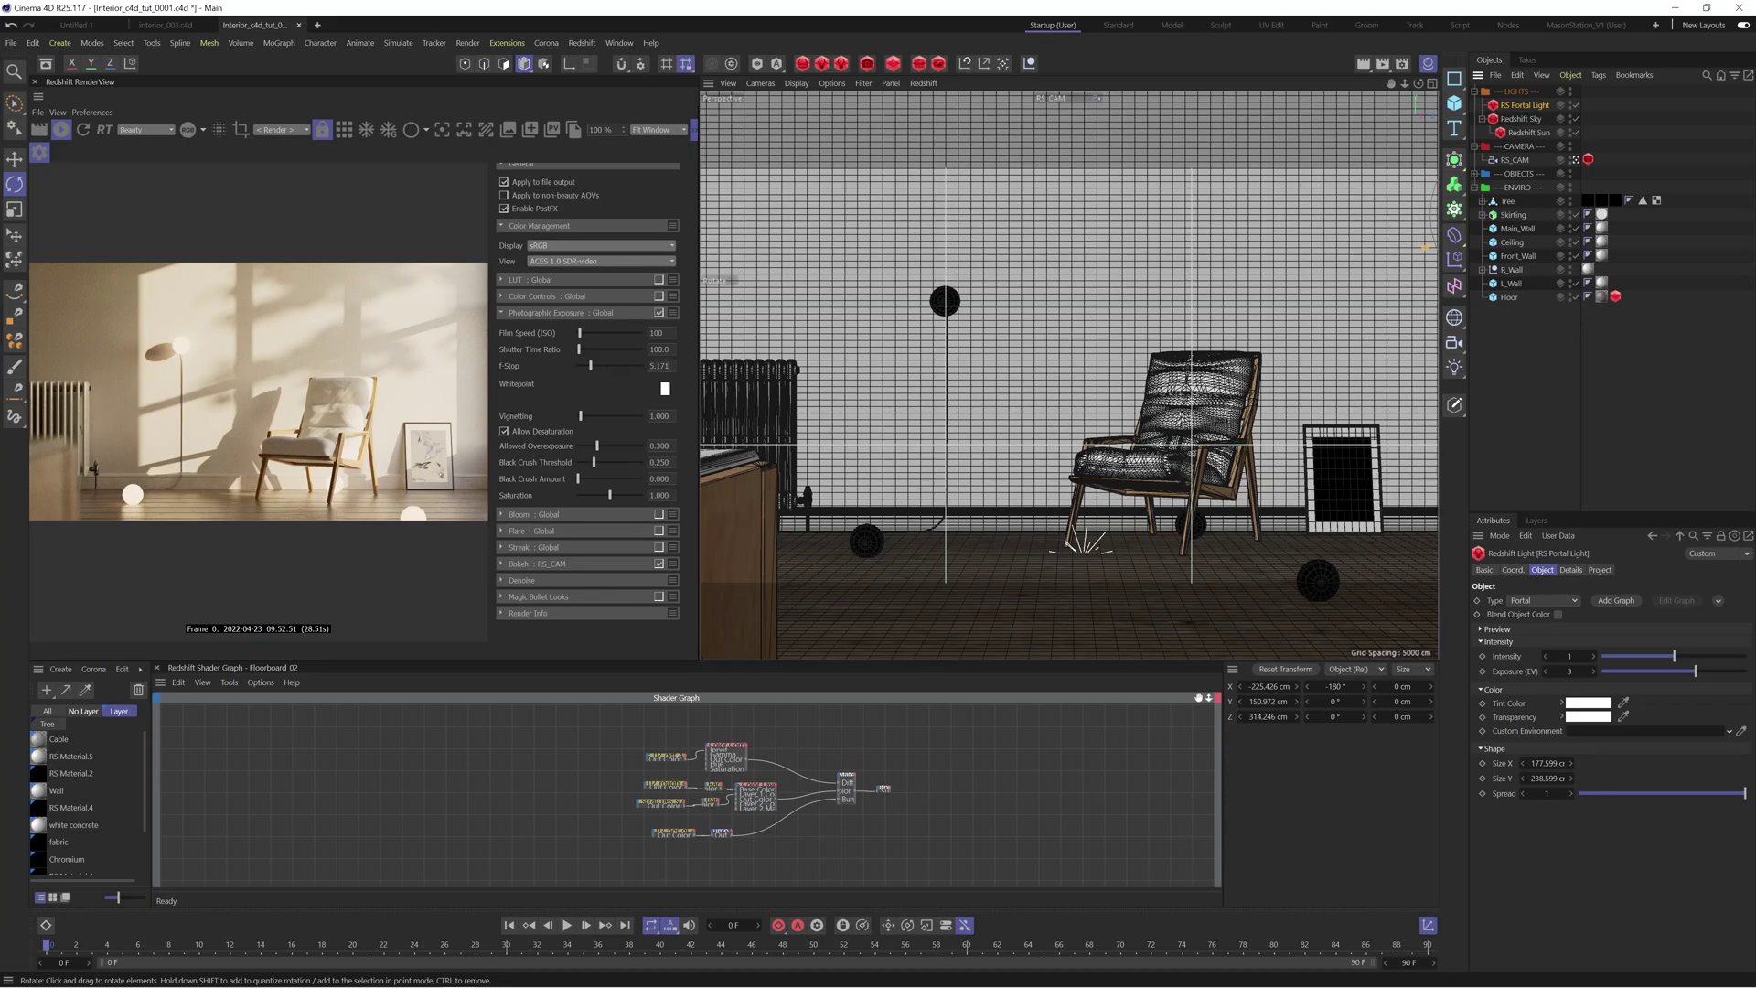
{"action": "key", "text": "BackSpace"}
{"action": "key", "text": "BackSpace"}
{"action": "key", "text": "BackSpace"}
{"action": "key", "text": "BackSpace"}
{"action": "type", "text": "6.8"}
{"action": "key", "text": "Return"}
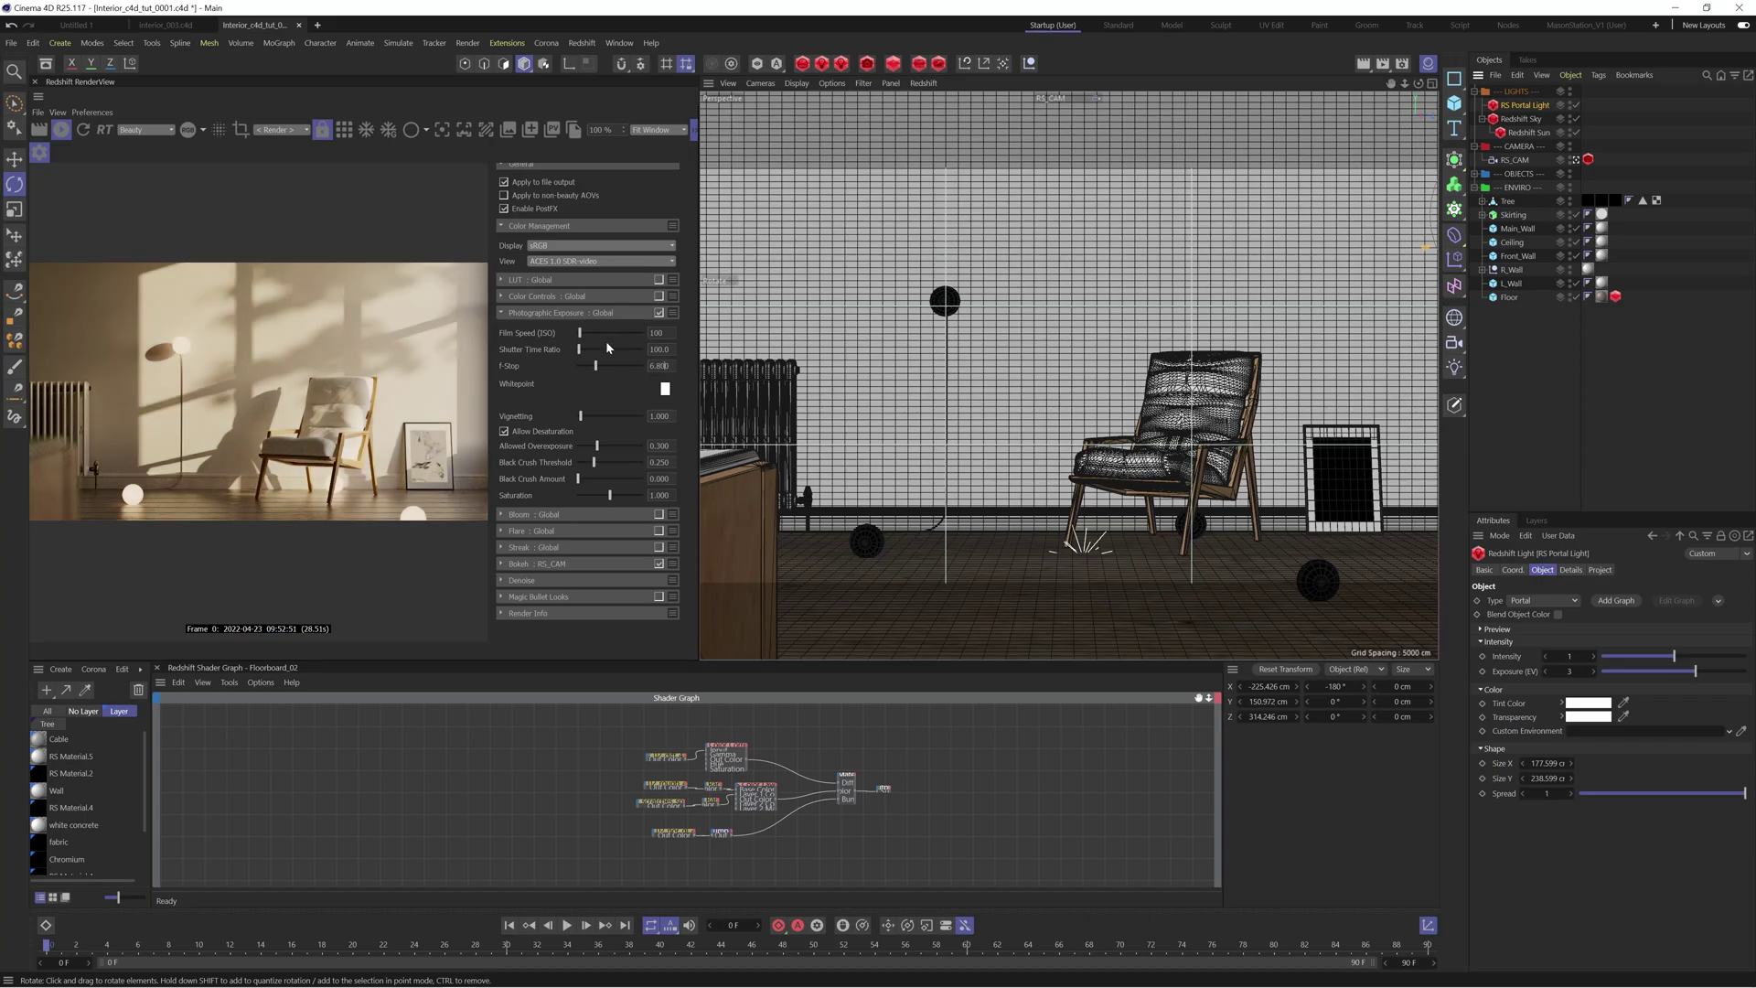
Toggle Photographic Exposure several times to compare, leaving it enabled.
{"action": "left_click", "coordinate": [659, 313]}
{"action": "left_click", "coordinate": [659, 312]}
{"action": "left_click", "coordinate": [660, 313]}
{"action": "left_click", "coordinate": [660, 312]}
{"action": "left_click", "coordinate": [660, 313]}
{"action": "left_click", "coordinate": [659, 313]}
Test Allow Desaturation and adjust Saturation between about 1.26 and 1.1.
{"action": "left_click", "coordinate": [504, 432]}
{"action": "left_click_drag", "start_coordinate": [610, 499], "coordinate": [622, 504]}
{"action": "left_click", "coordinate": [504, 432]}
{"action": "left_click", "coordinate": [504, 432]}
{"action": "left_click_drag", "start_coordinate": [621, 495], "coordinate": [611, 500]}
Settle Allowed Overexposure at 0.1 and collapse the Photographic Exposure section.
{"action": "key", "text": "Return"}
{"action": "left_click_drag", "start_coordinate": [590, 450], "coordinate": [635, 466]}
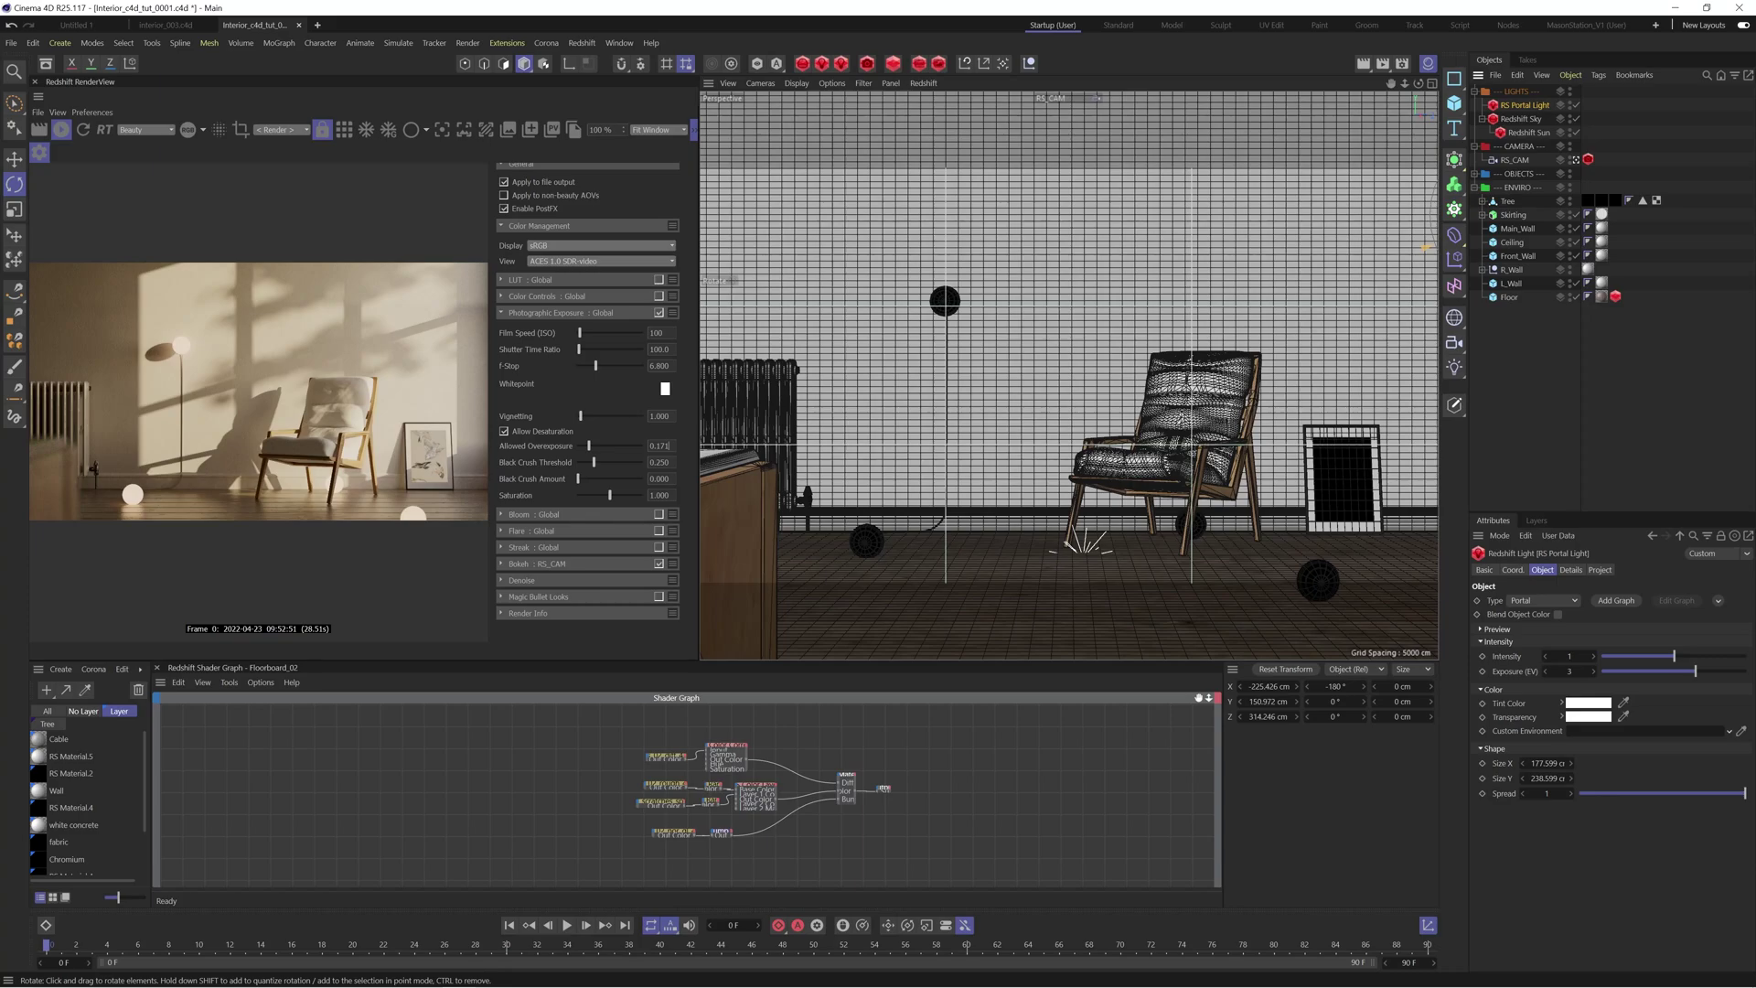
{"action": "double_click", "coordinate": [666, 446]}
{"action": "type", "text": "0.1"}
{"action": "key", "text": "Return"}
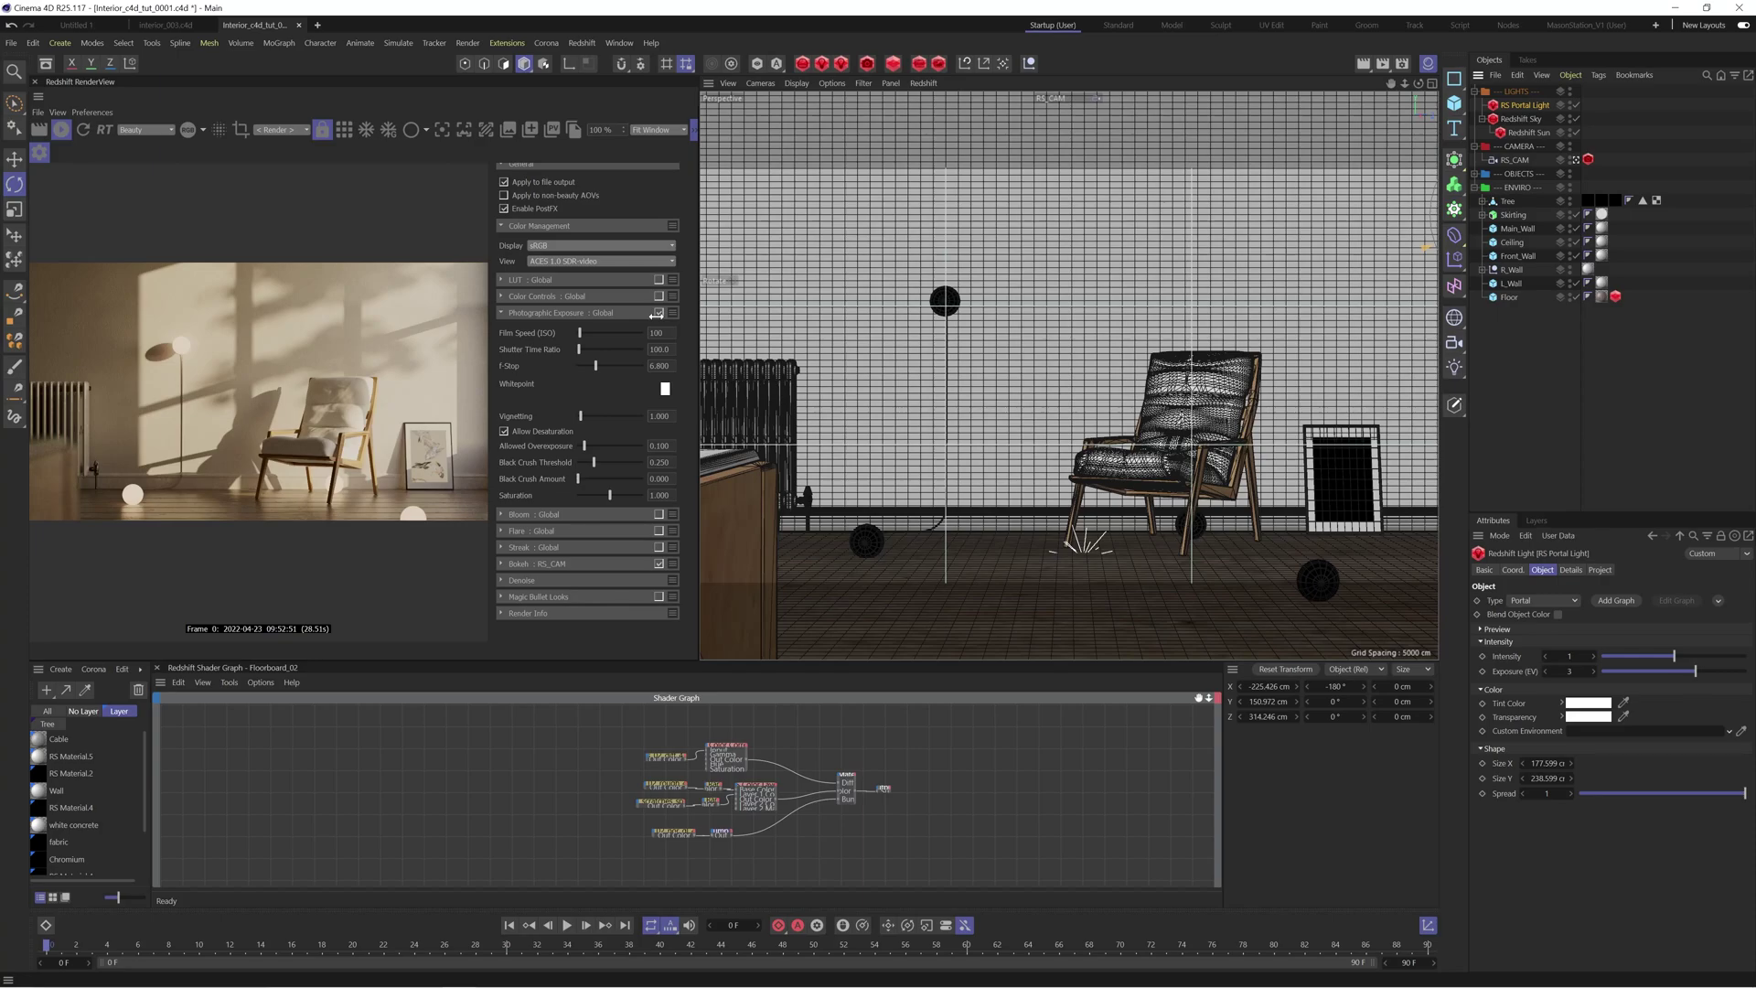
{"action": "left_click", "coordinate": [508, 312]}
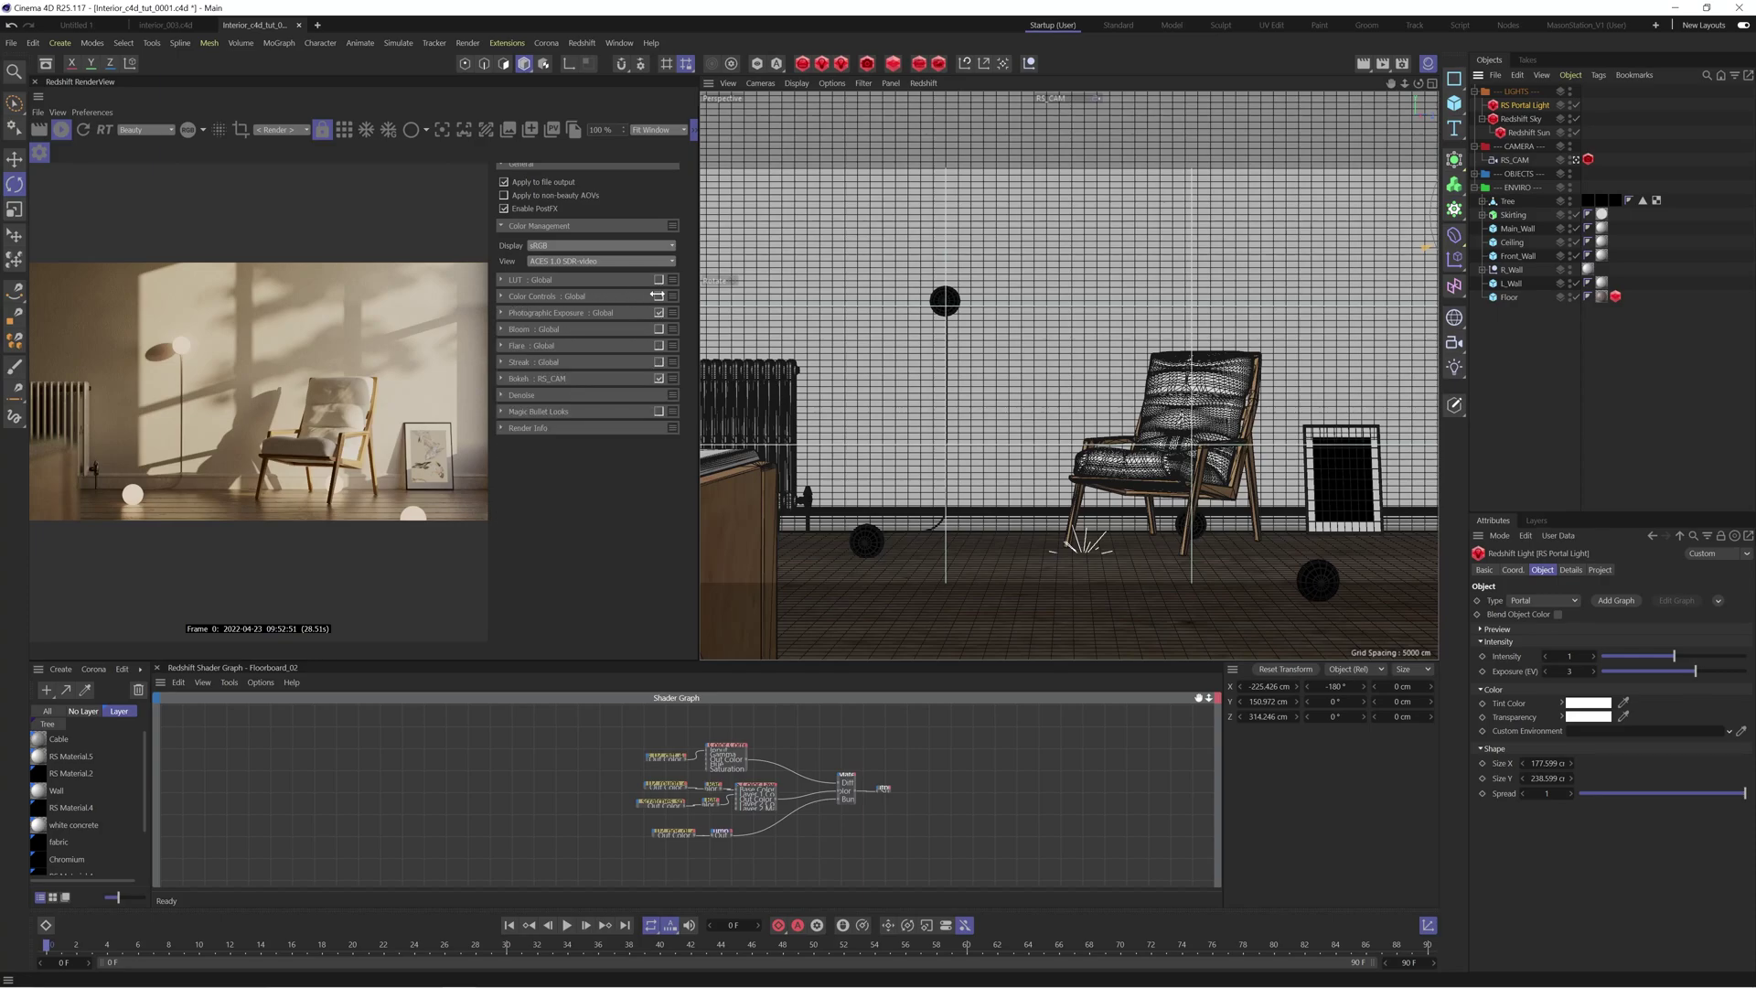
Enable Color Controls with an exposure of 1 and a contrast of 0.1.
{"action": "left_click", "coordinate": [658, 295]}
{"action": "left_click", "coordinate": [523, 297]}
{"action": "left_click_drag", "start_coordinate": [608, 315], "coordinate": [595, 315]}
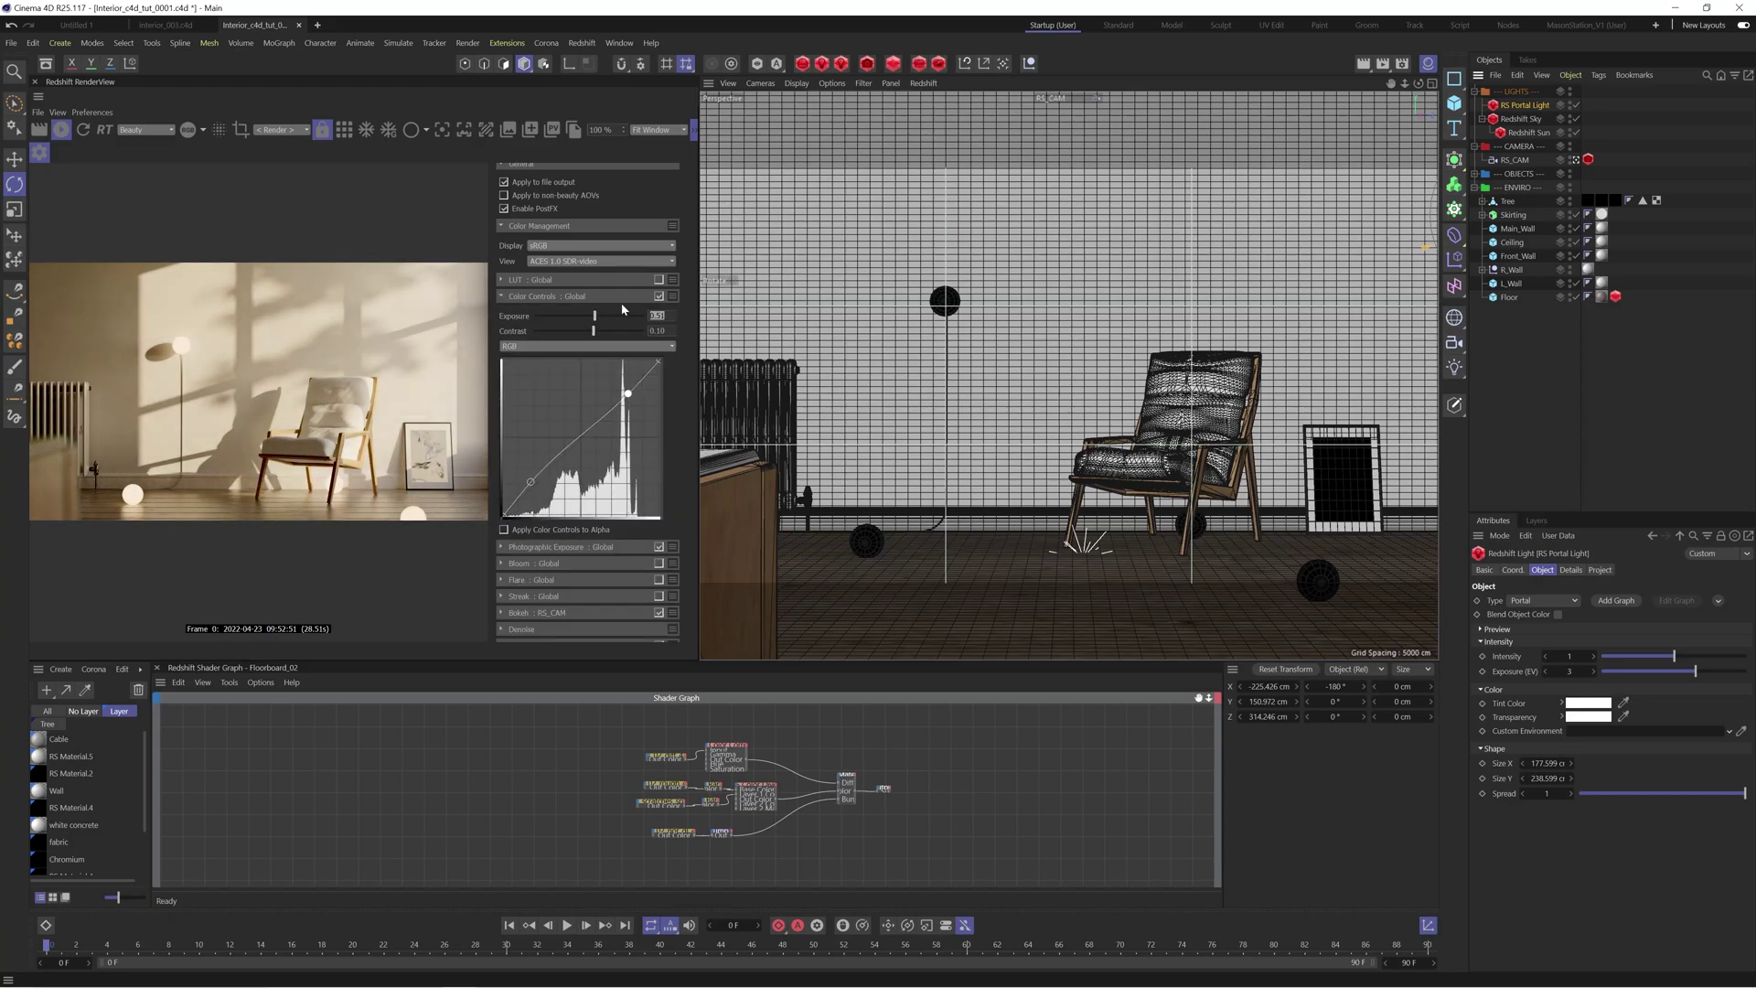
{"action": "type", "text": "1"}
{"action": "key", "text": "Return"}
{"action": "left_click_drag", "start_coordinate": [594, 331], "coordinate": [595, 331]}
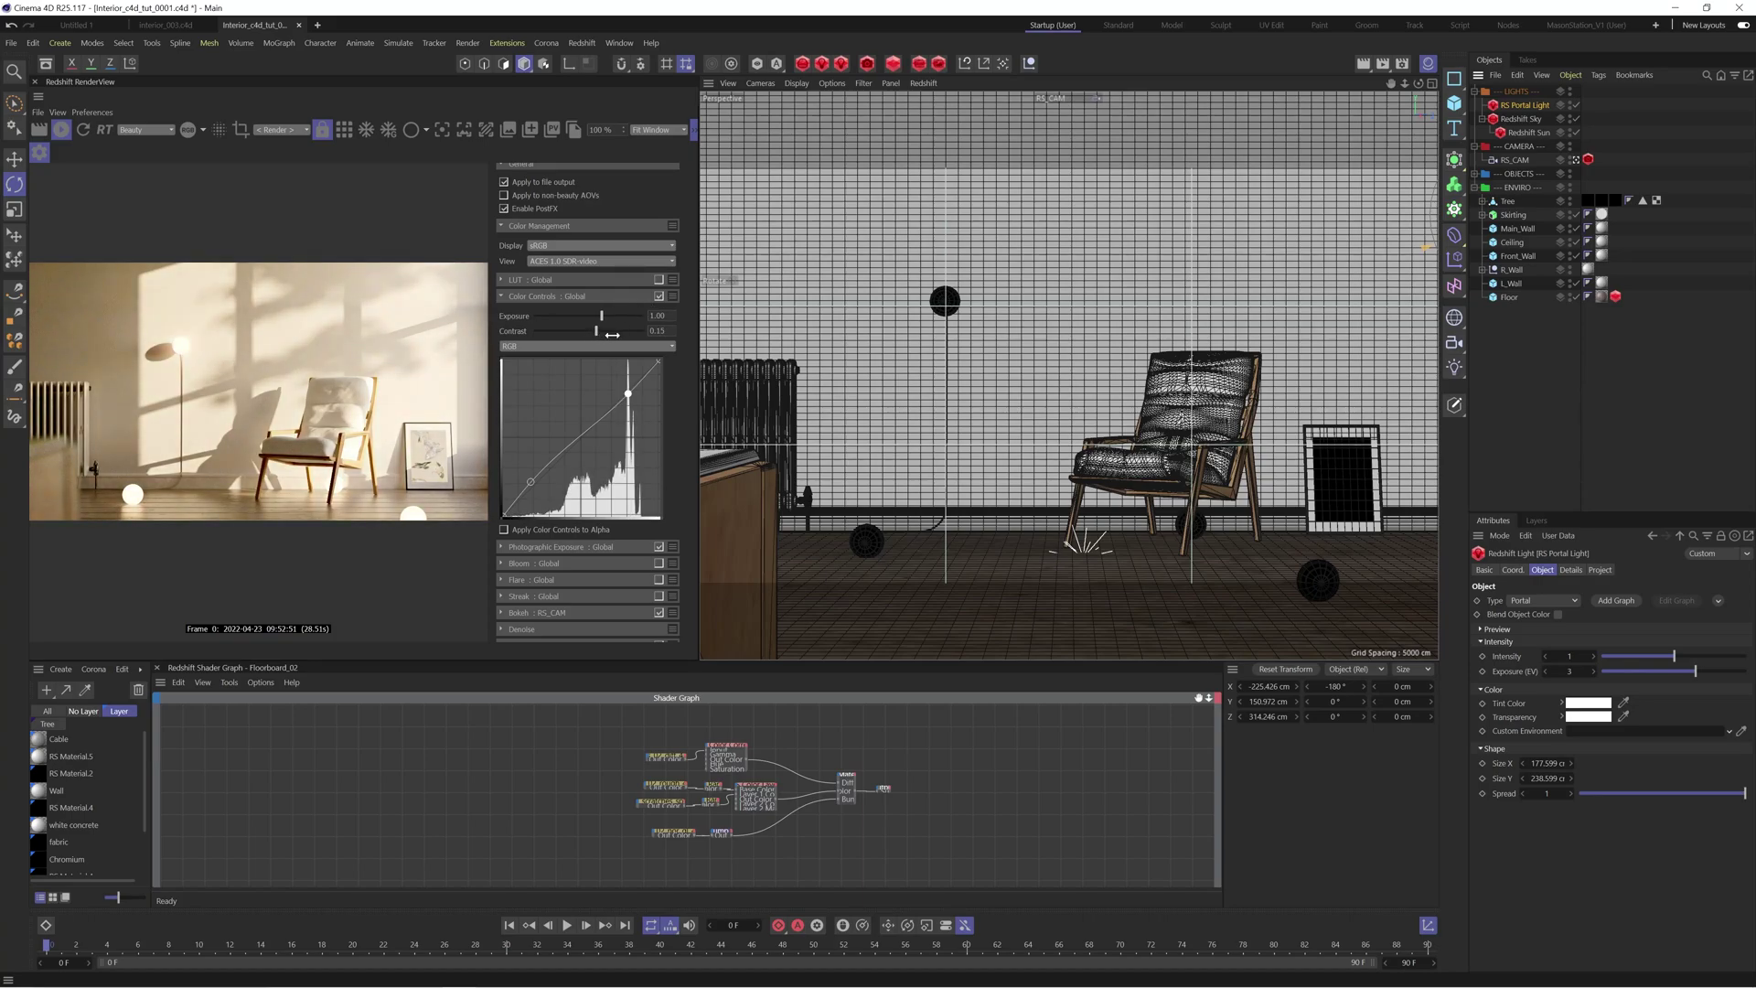
{"action": "key", "text": "Return"}
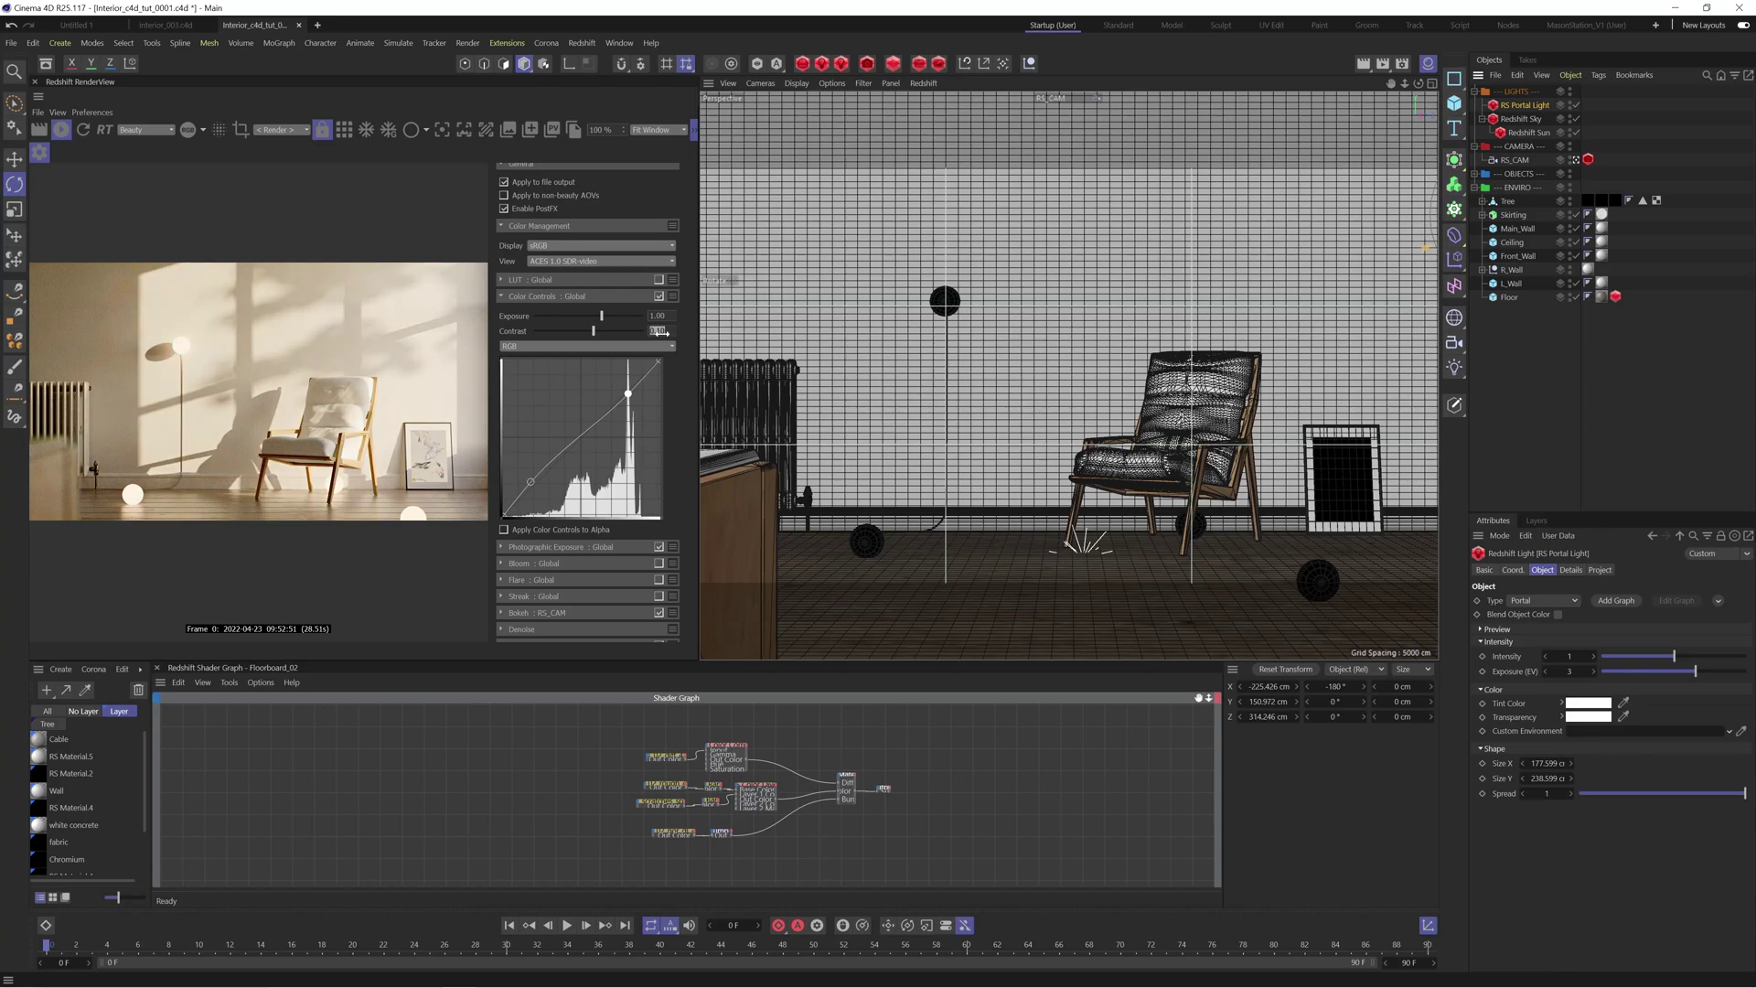
Toggle Color Controls to compare, collapse them, and switch on Bloom : Global.
{"action": "left_click", "coordinate": [658, 295]}
{"action": "left_click", "coordinate": [658, 295]}
{"action": "left_click", "coordinate": [658, 295]}
{"action": "left_click", "coordinate": [657, 295]}
{"action": "left_click", "coordinate": [658, 295]}
{"action": "left_click", "coordinate": [657, 296]}
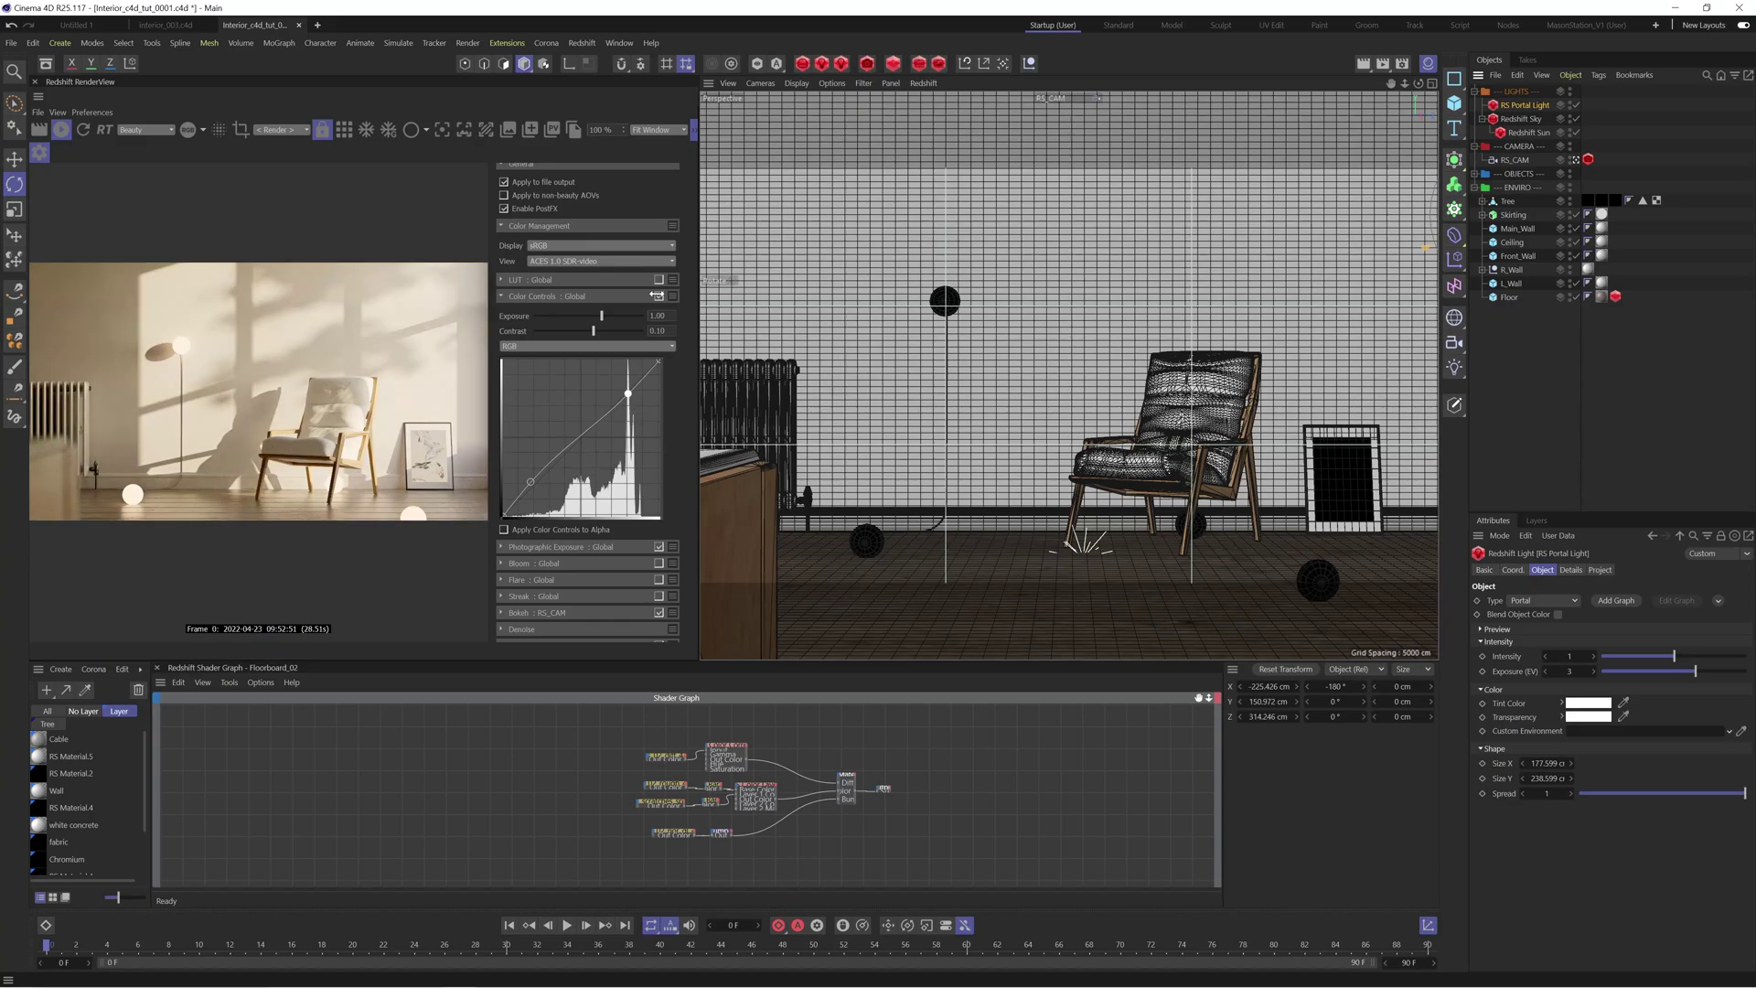
{"action": "left_click", "coordinate": [505, 295]}
{"action": "left_click", "coordinate": [659, 329]}
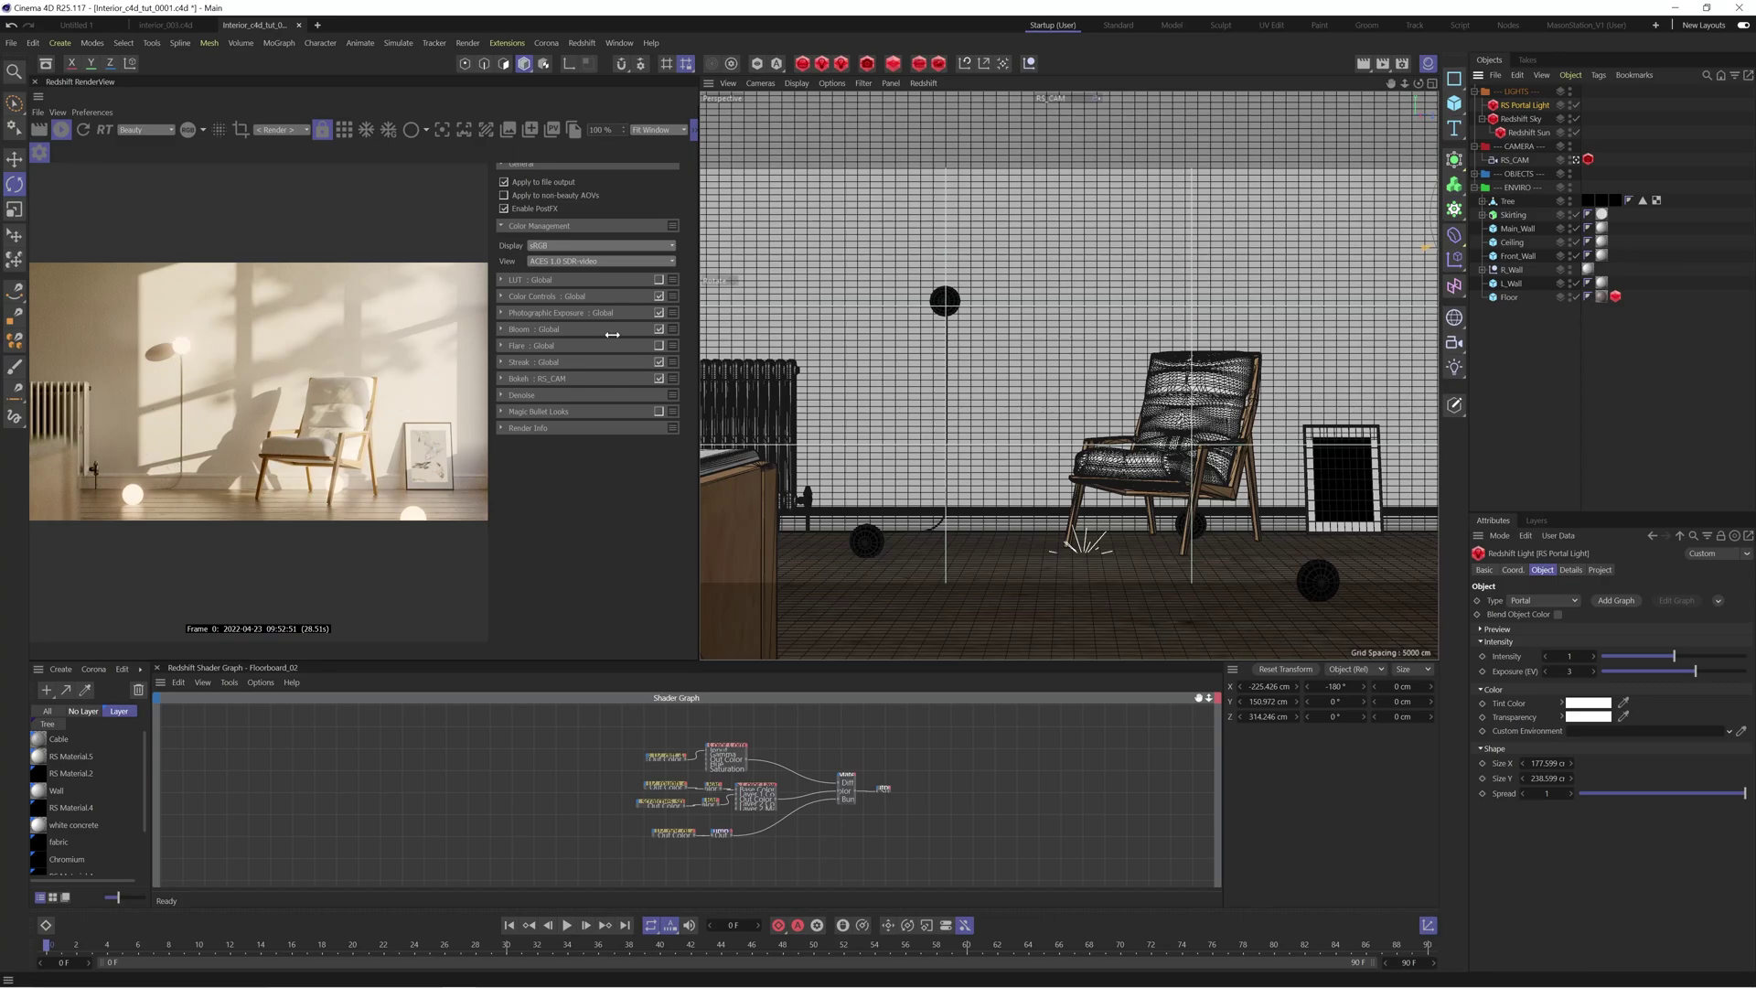
Toggle Bloom to compare the lamp glow and look over the Bloom and Streak settings.
{"action": "left_click", "coordinate": [659, 330]}
{"action": "left_click", "coordinate": [659, 329]}
{"action": "left_click", "coordinate": [659, 329]}
{"action": "left_click", "coordinate": [572, 329]}
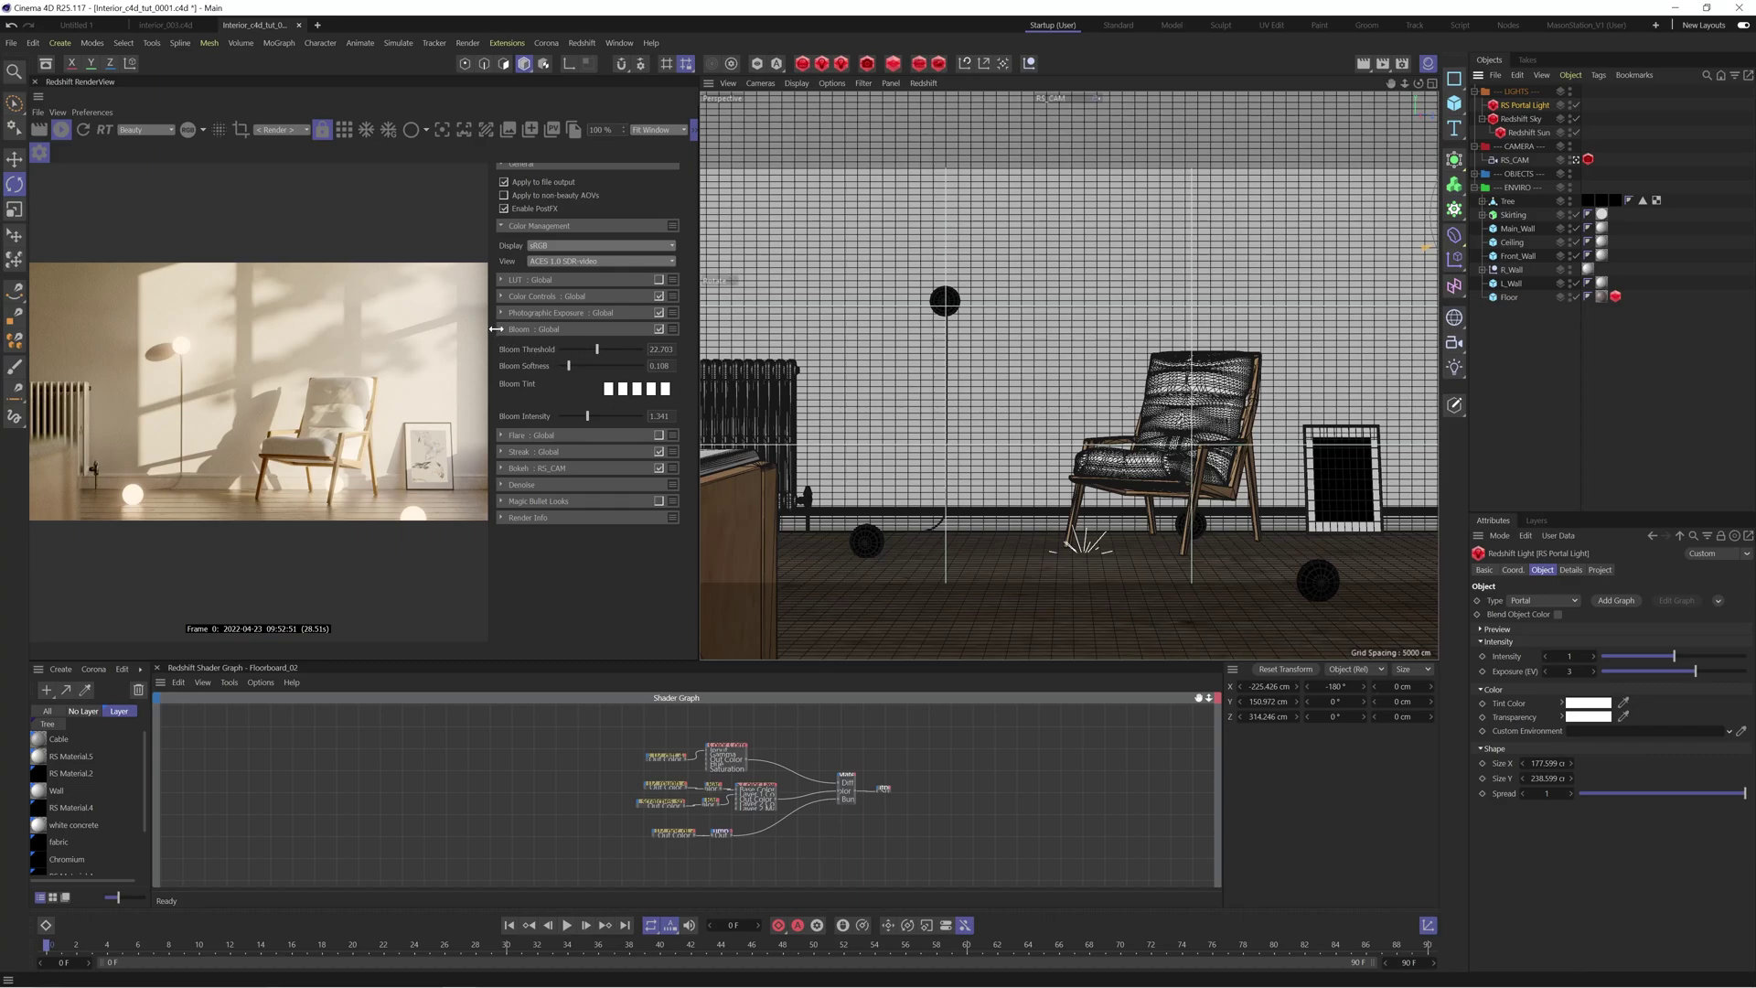
{"action": "left_click", "coordinate": [503, 329]}
{"action": "left_click", "coordinate": [548, 362]}
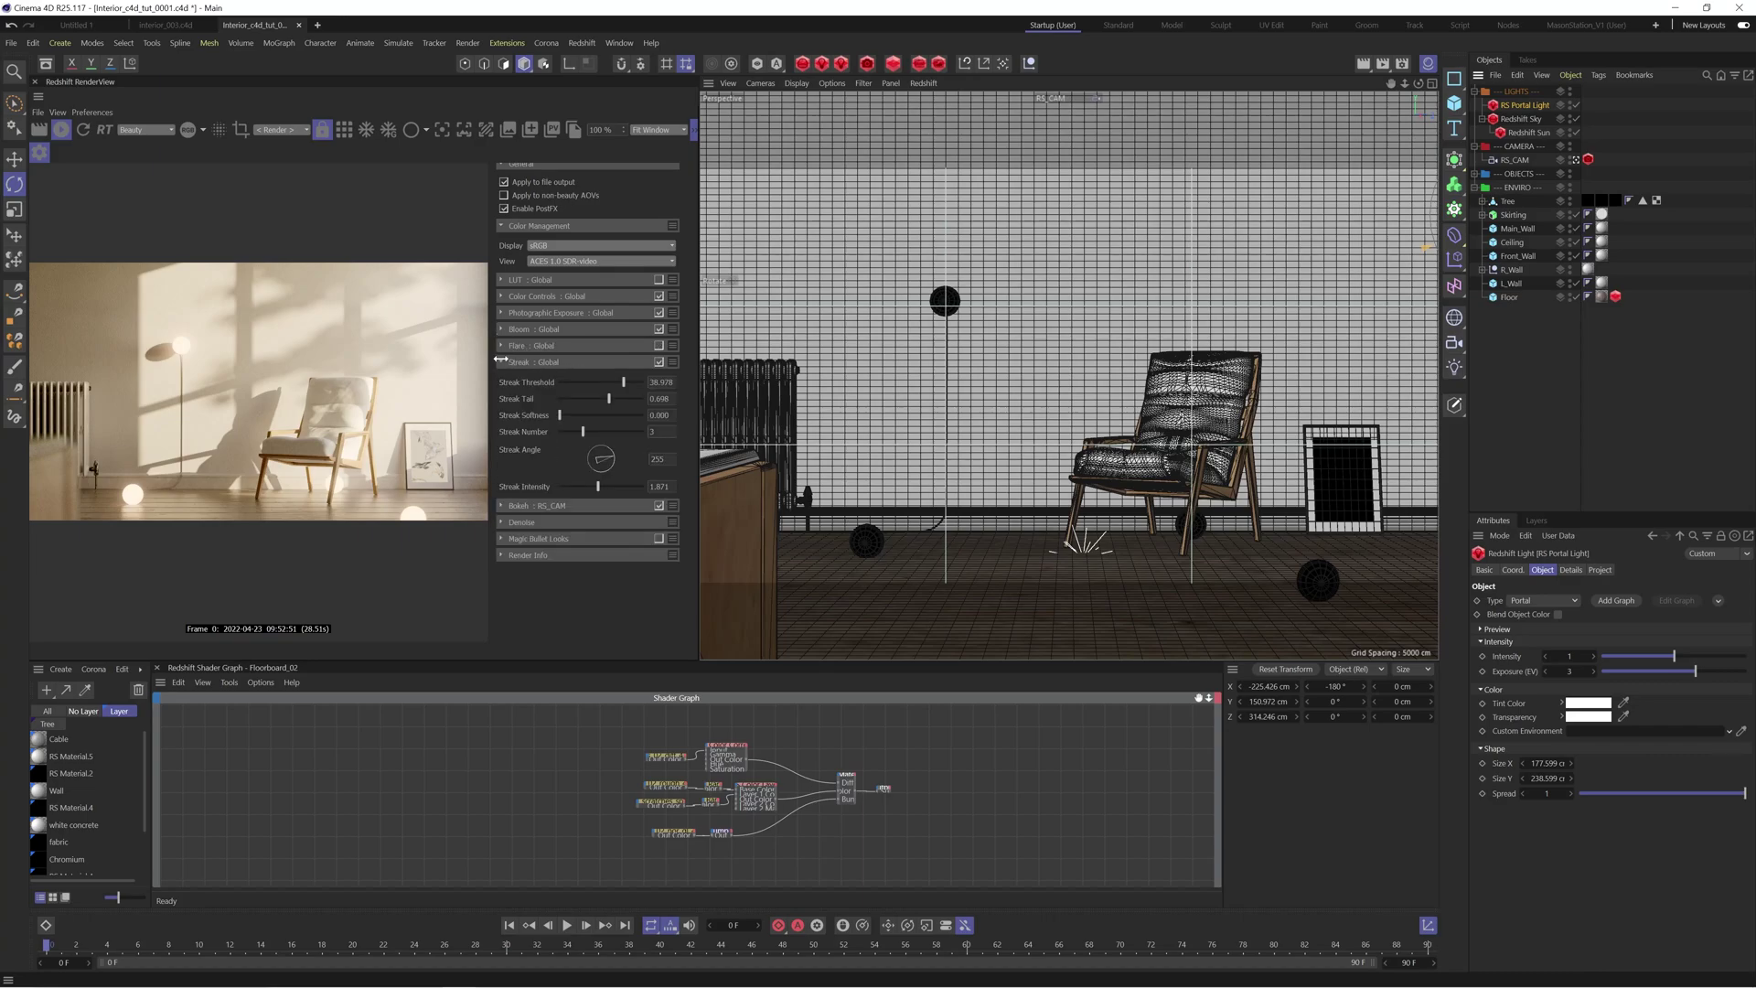
{"action": "left_click", "coordinate": [503, 361]}
Set Bloom Threshold to about 20.8 and Bloom Intensity to about 1.25, then collapse Bloom.
{"action": "left_click", "coordinate": [518, 328]}
{"action": "left_click_drag", "start_coordinate": [585, 349], "coordinate": [593, 349]}
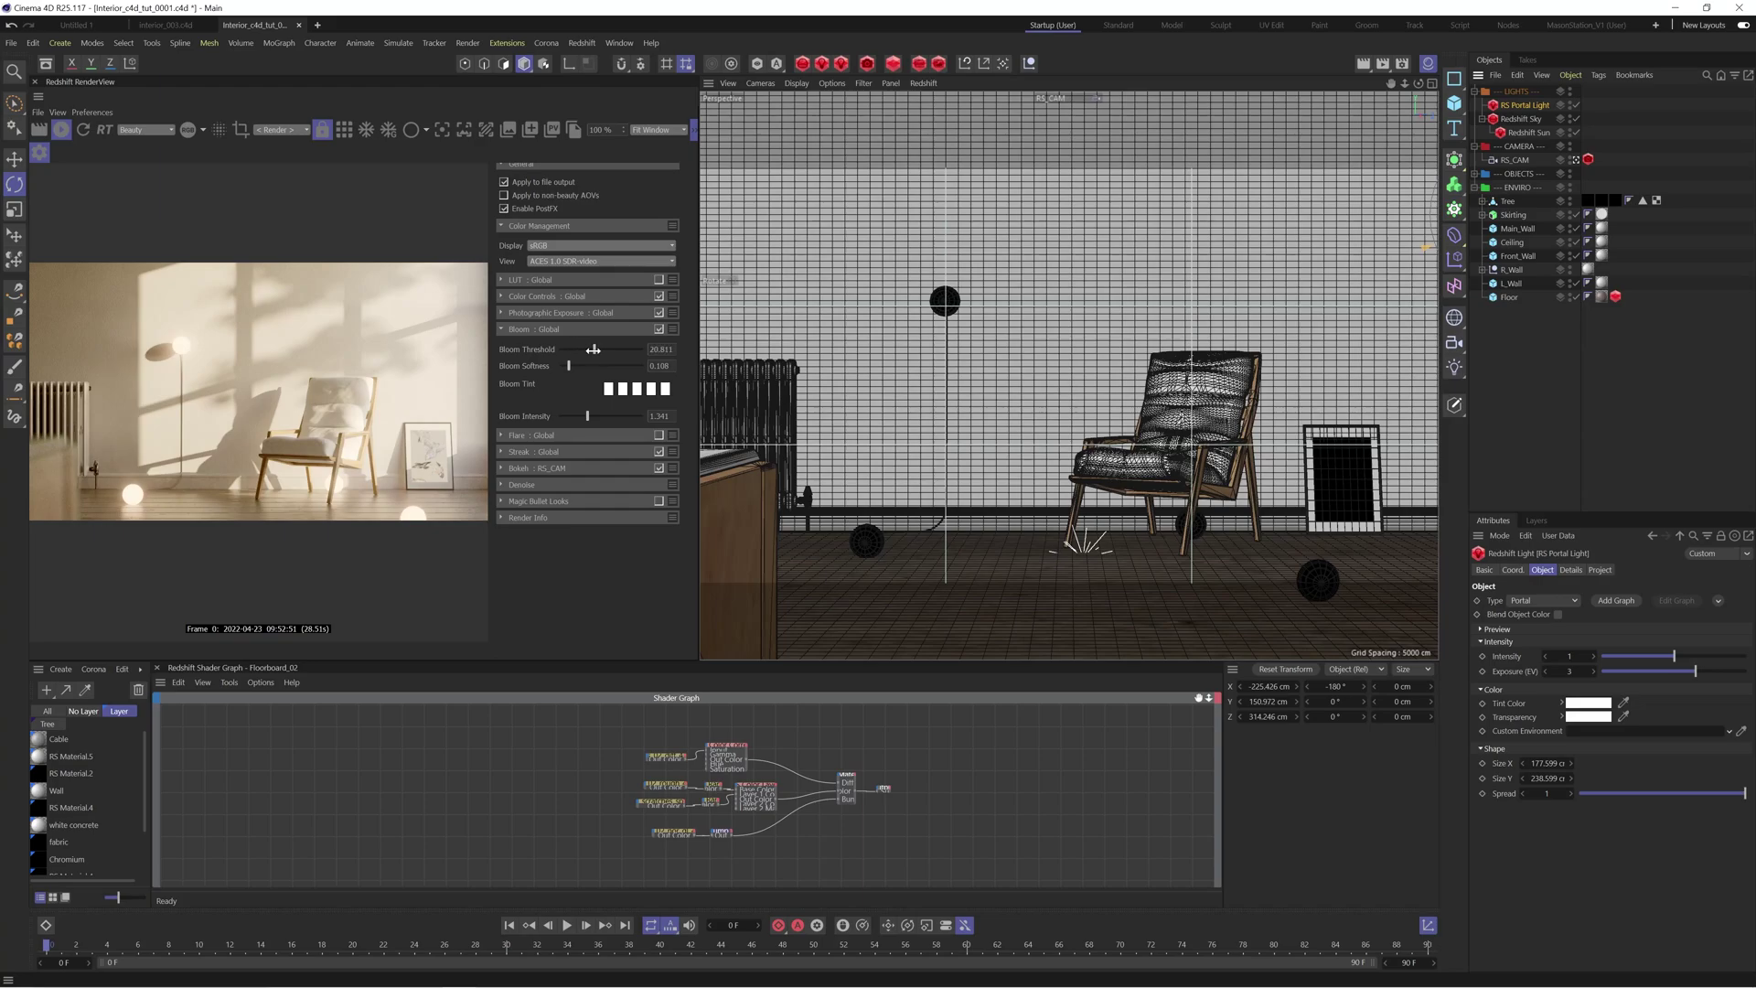
{"action": "left_click_drag", "start_coordinate": [588, 416], "coordinate": [586, 416]}
{"action": "left_click", "coordinate": [503, 329]}
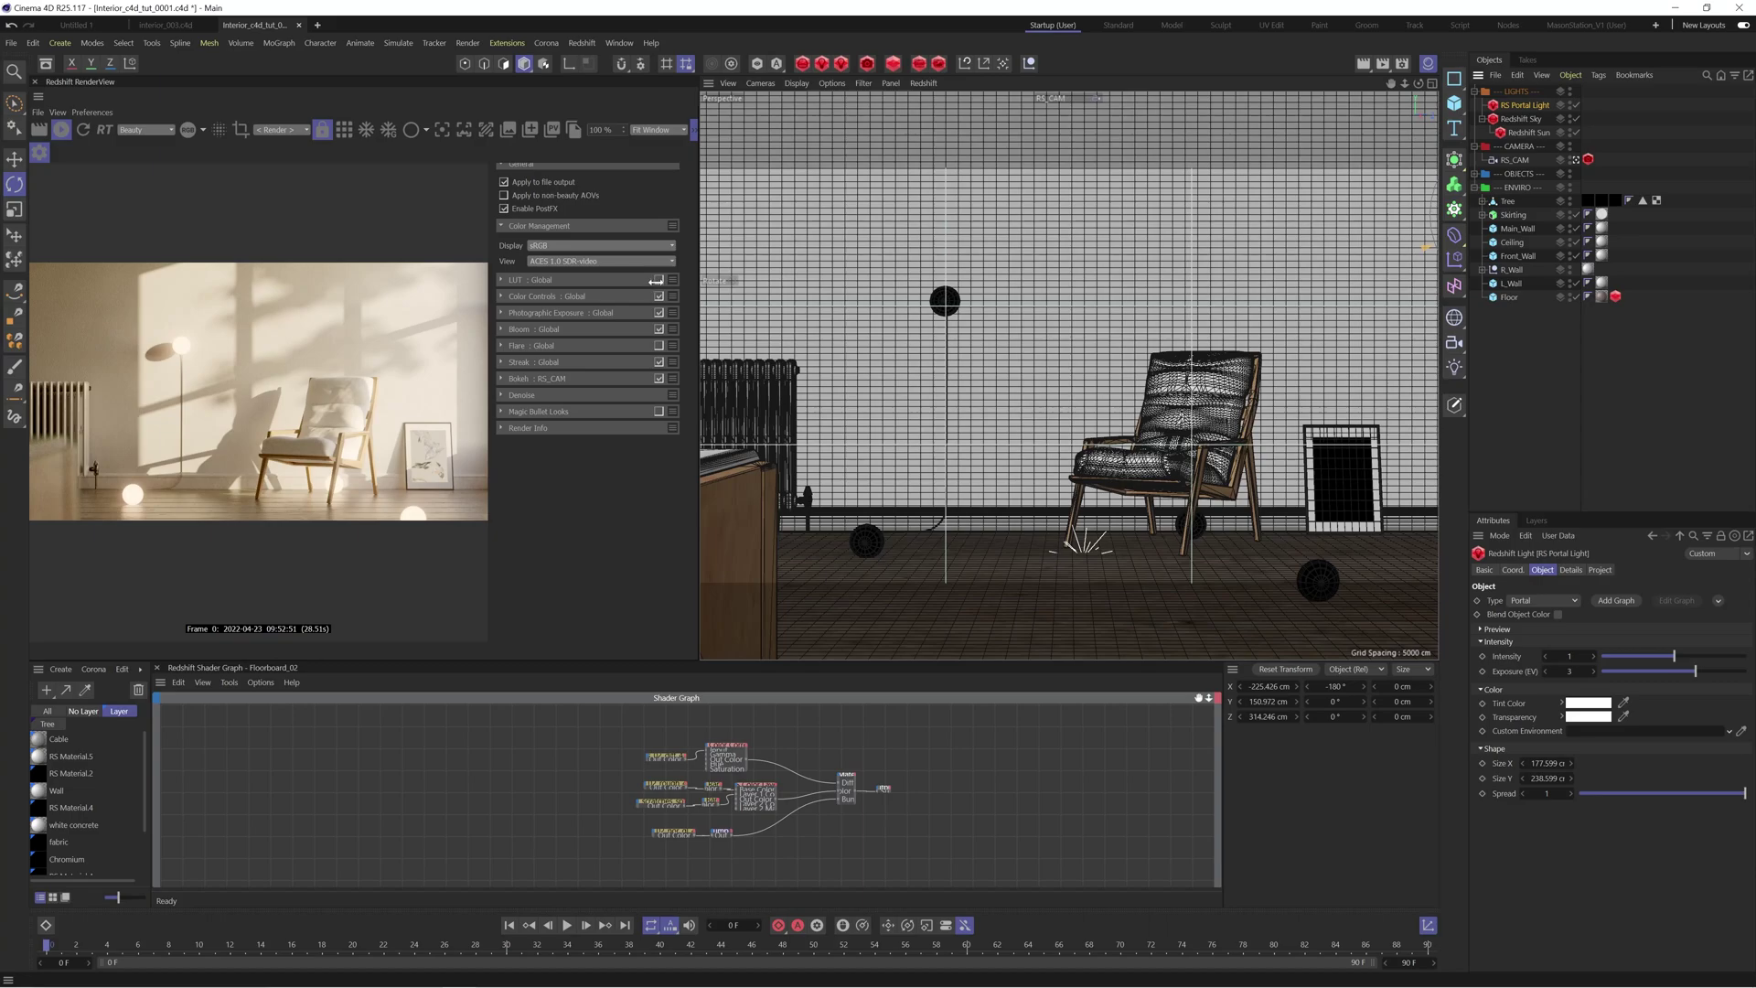
Enable LUT : Global and load an AgfaColor Vista LUT file.
{"action": "left_click", "coordinate": [658, 280]}
{"action": "left_click", "coordinate": [520, 280]}
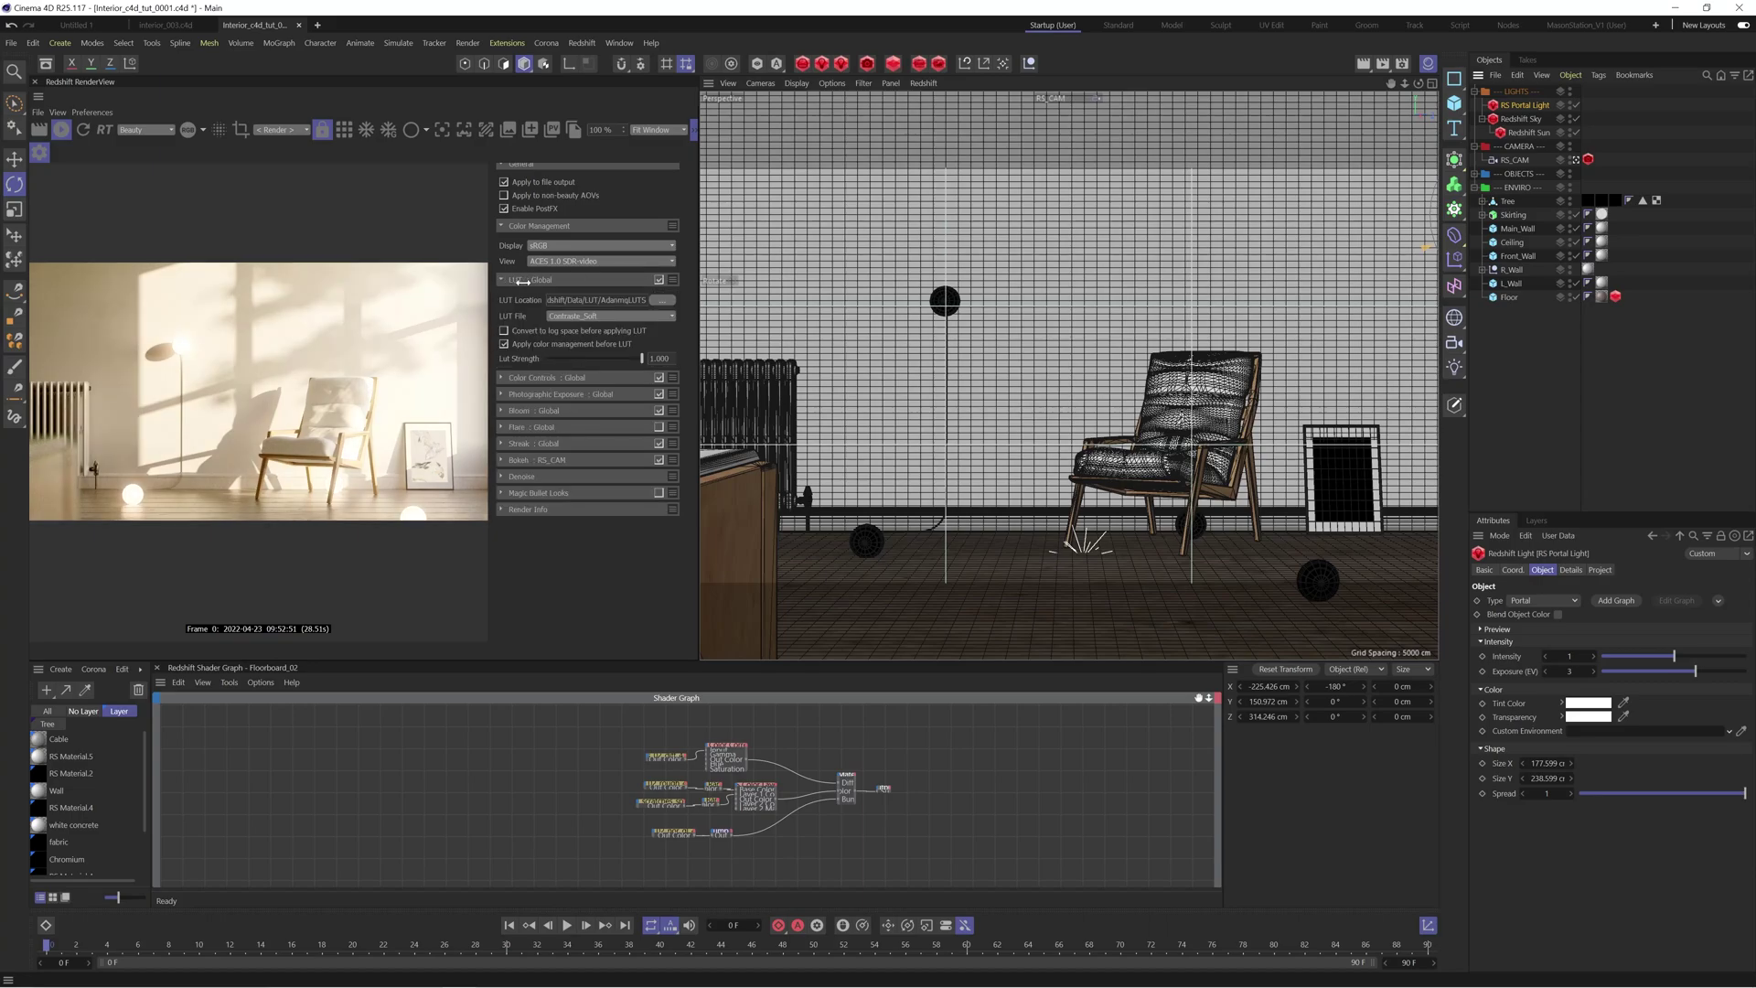
{"action": "left_click", "coordinate": [578, 316]}
{"action": "left_click", "coordinate": [589, 327]}
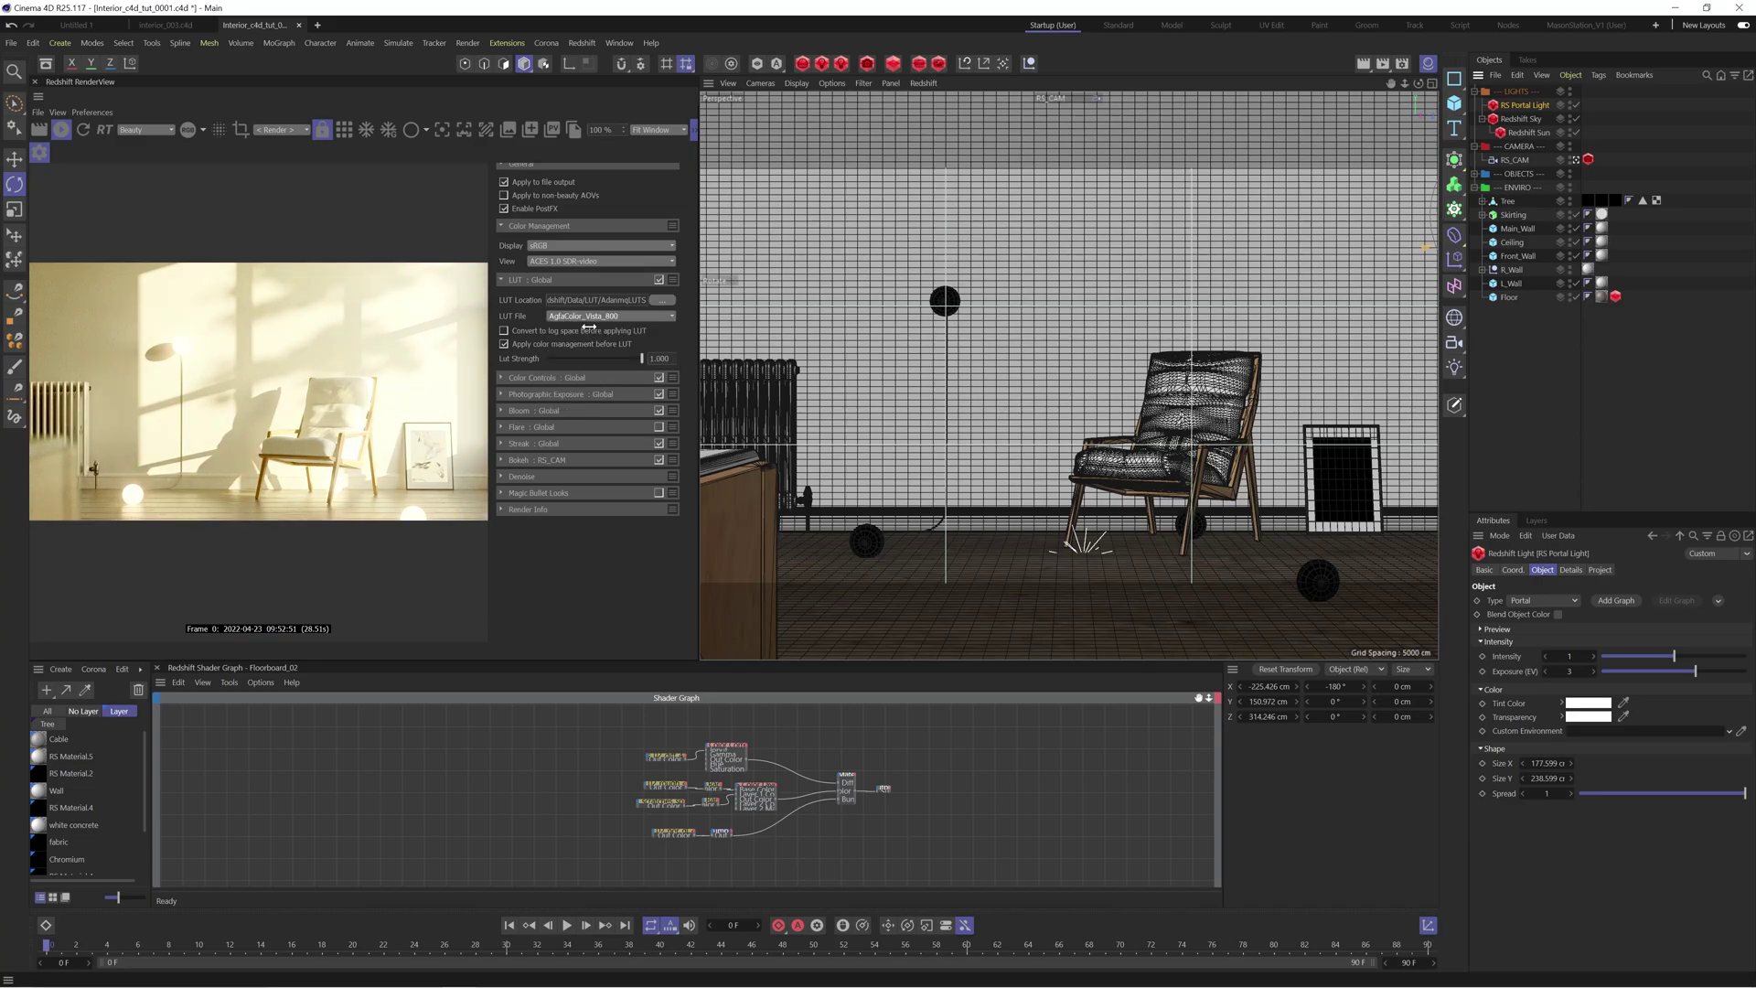
Scroll the LUT list to Fuji_Eterna_8553 and toggle the LUT to compare the grade.
{"action": "scroll", "coordinate": [588, 328], "scroll_direction": "down", "scroll_amount": 1}
{"action": "scroll", "coordinate": [589, 326], "scroll_direction": "down", "scroll_amount": 4}
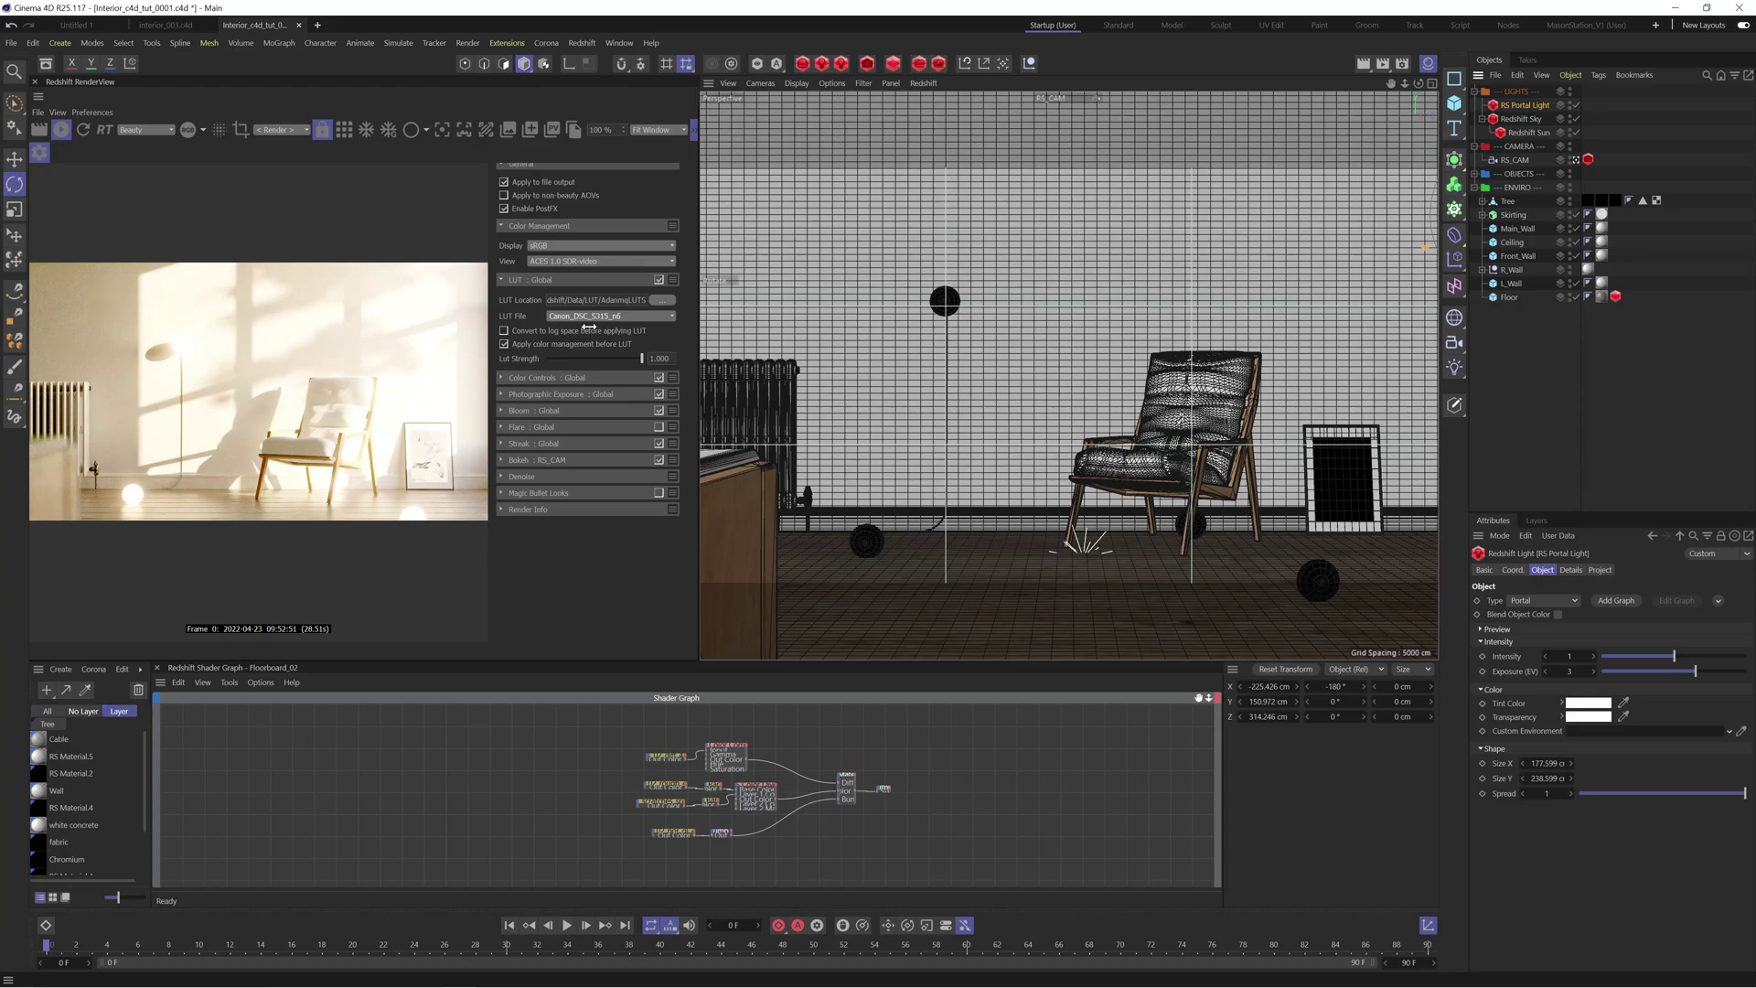
{"action": "scroll", "coordinate": [589, 326], "scroll_direction": "down", "scroll_amount": 4}
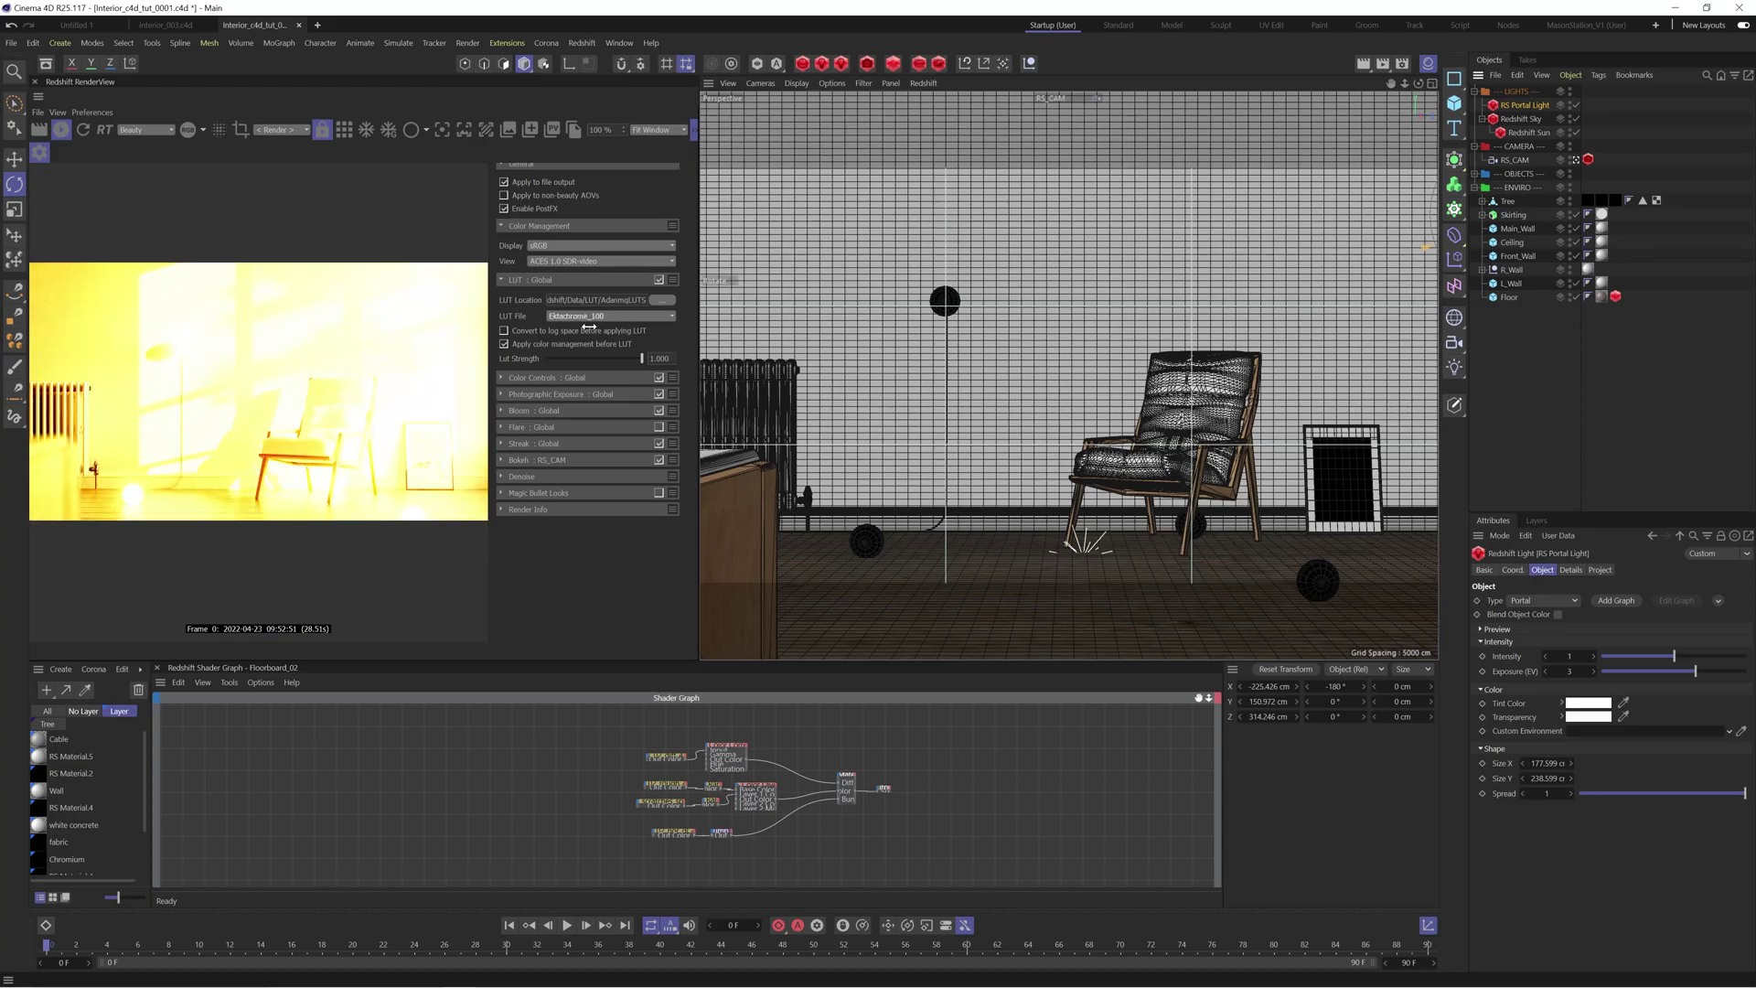
{"action": "scroll", "coordinate": [589, 327], "scroll_direction": "down", "scroll_amount": 3}
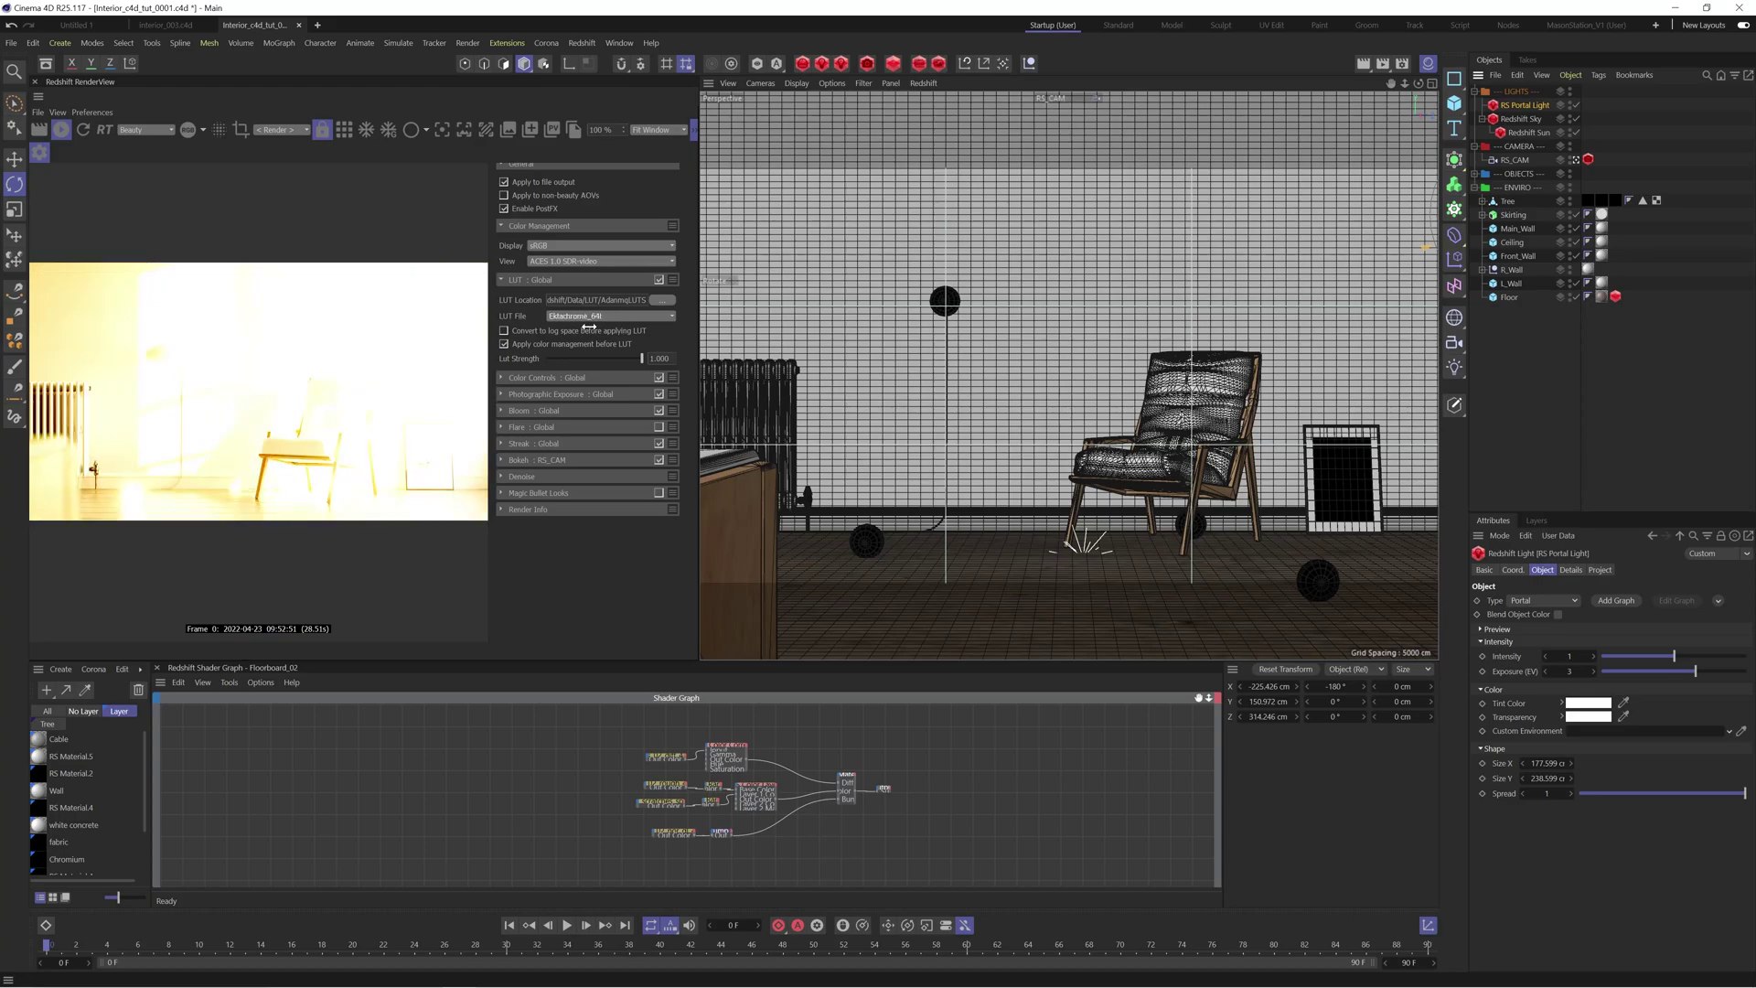
{"action": "scroll", "coordinate": [589, 326], "scroll_direction": "down", "scroll_amount": 4}
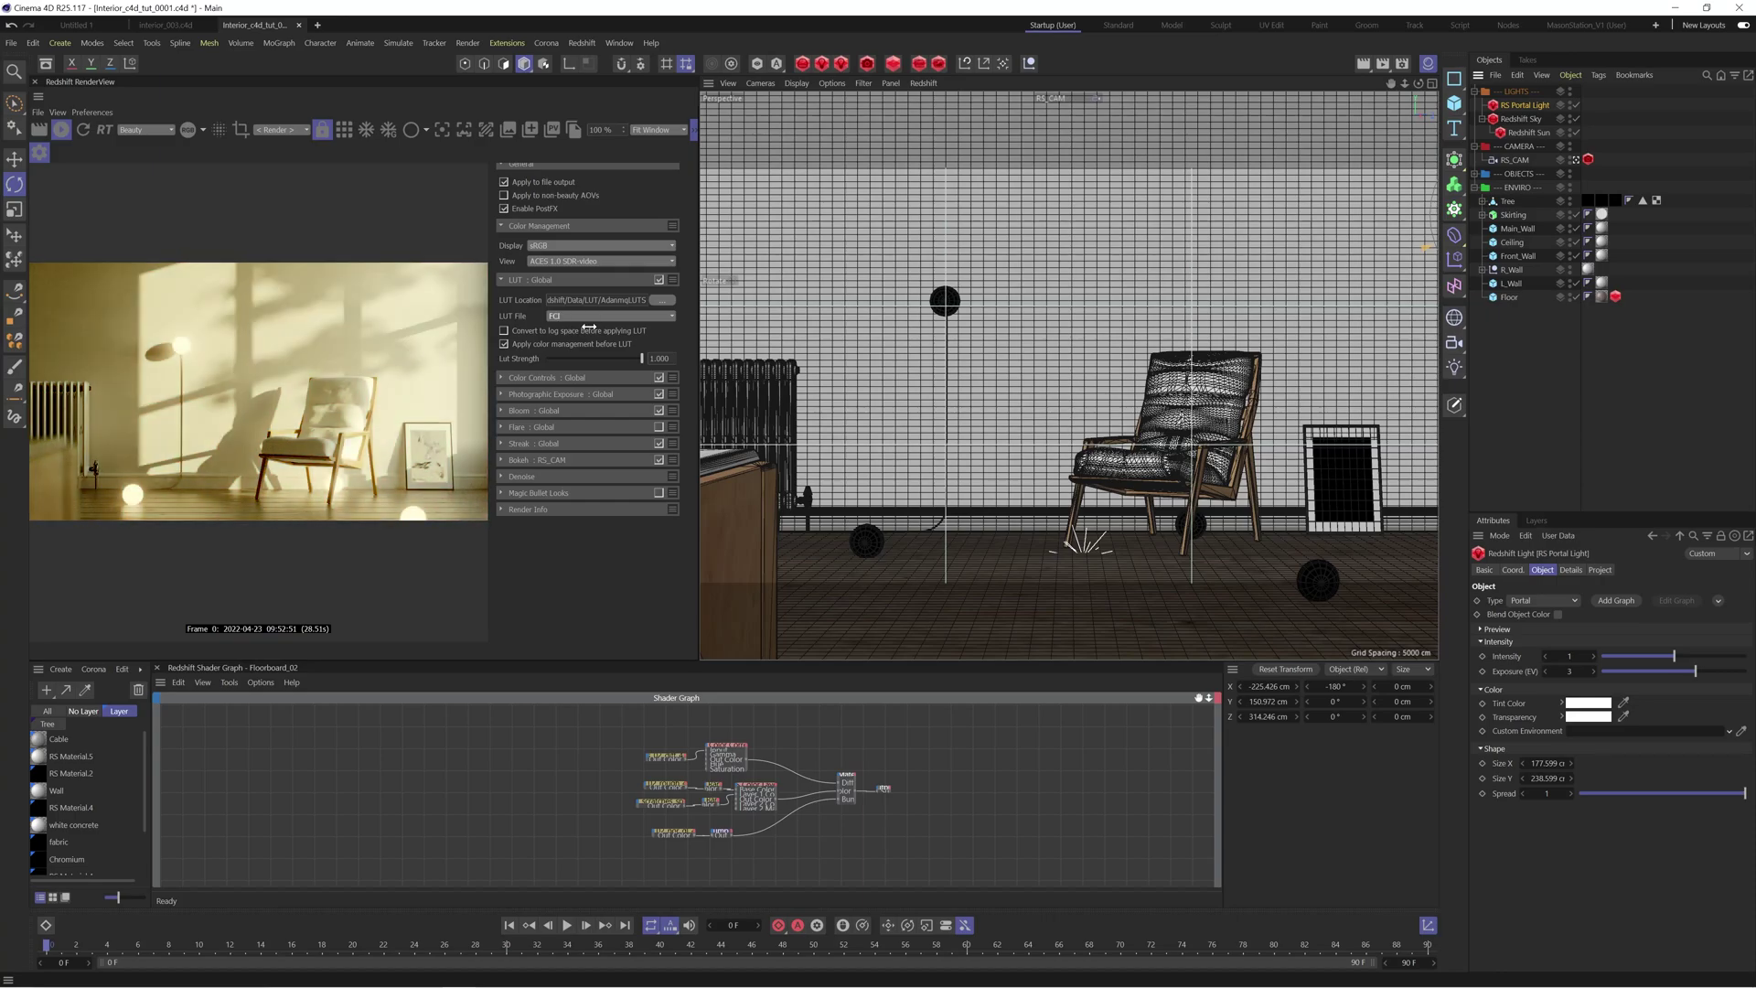
{"action": "scroll", "coordinate": [589, 327], "scroll_direction": "down", "scroll_amount": 1}
{"action": "scroll", "coordinate": [589, 327], "scroll_direction": "down", "scroll_amount": 1}
{"action": "scroll", "coordinate": [588, 327], "scroll_direction": "down", "scroll_amount": 1}
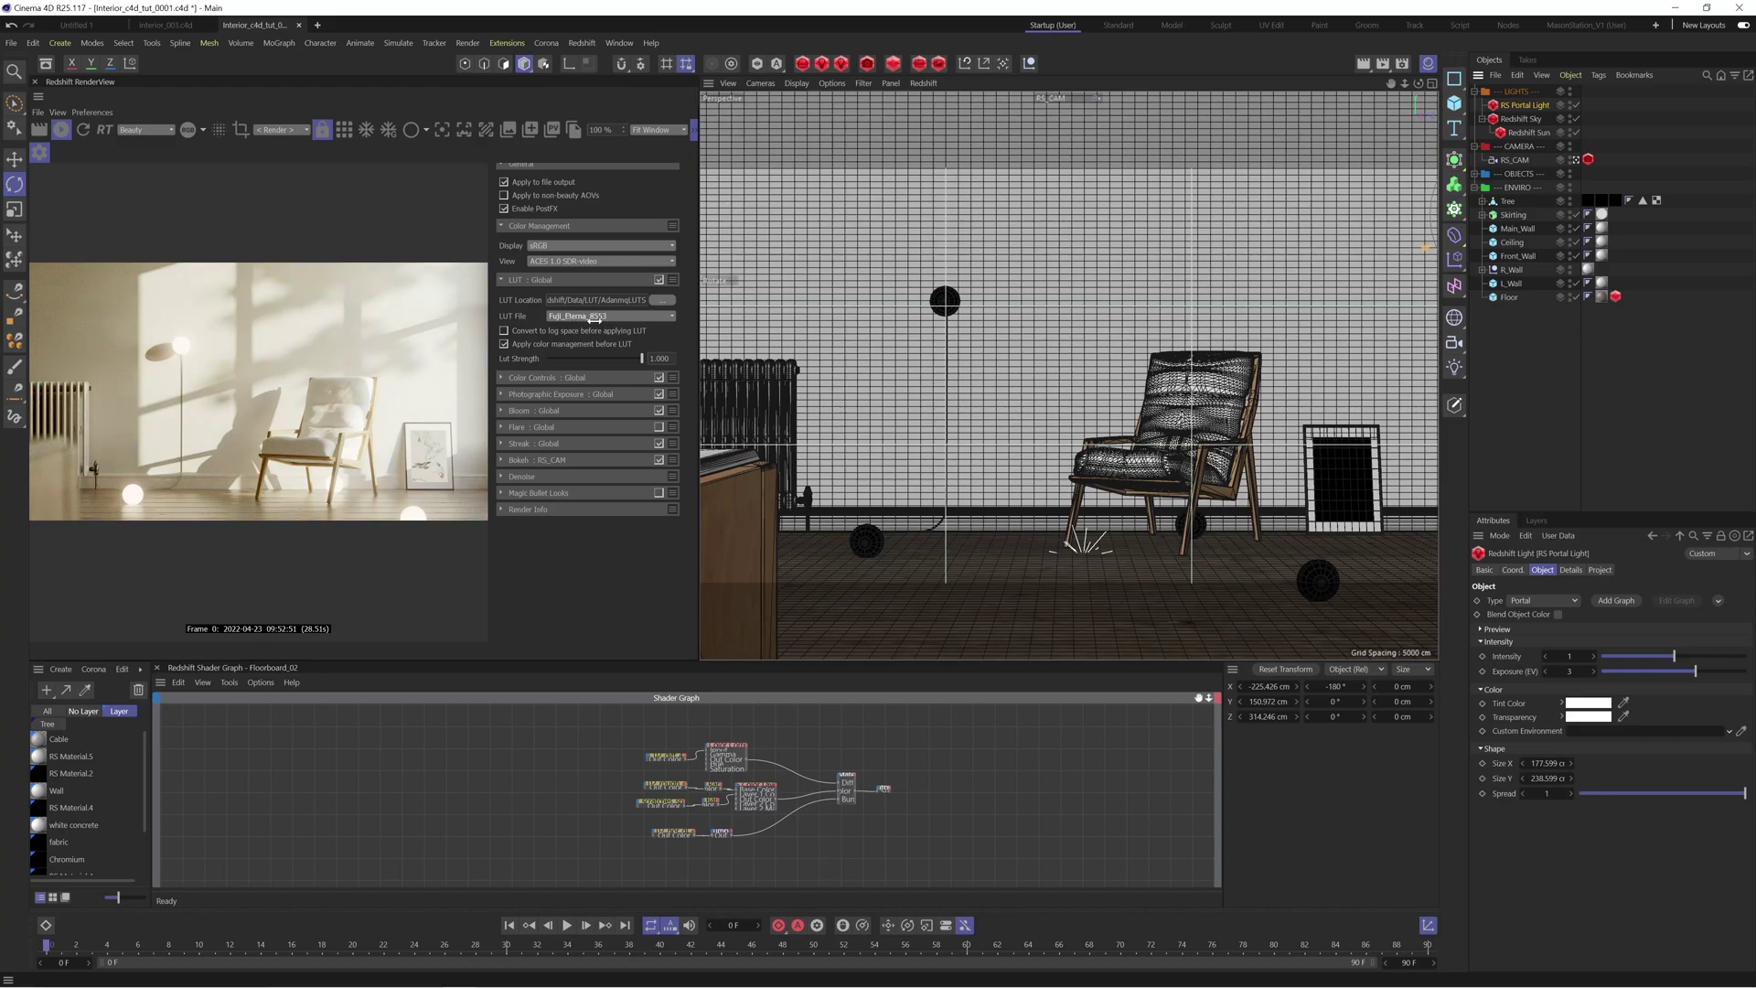
{"action": "left_click", "coordinate": [659, 279]}
{"action": "left_click", "coordinate": [659, 278]}
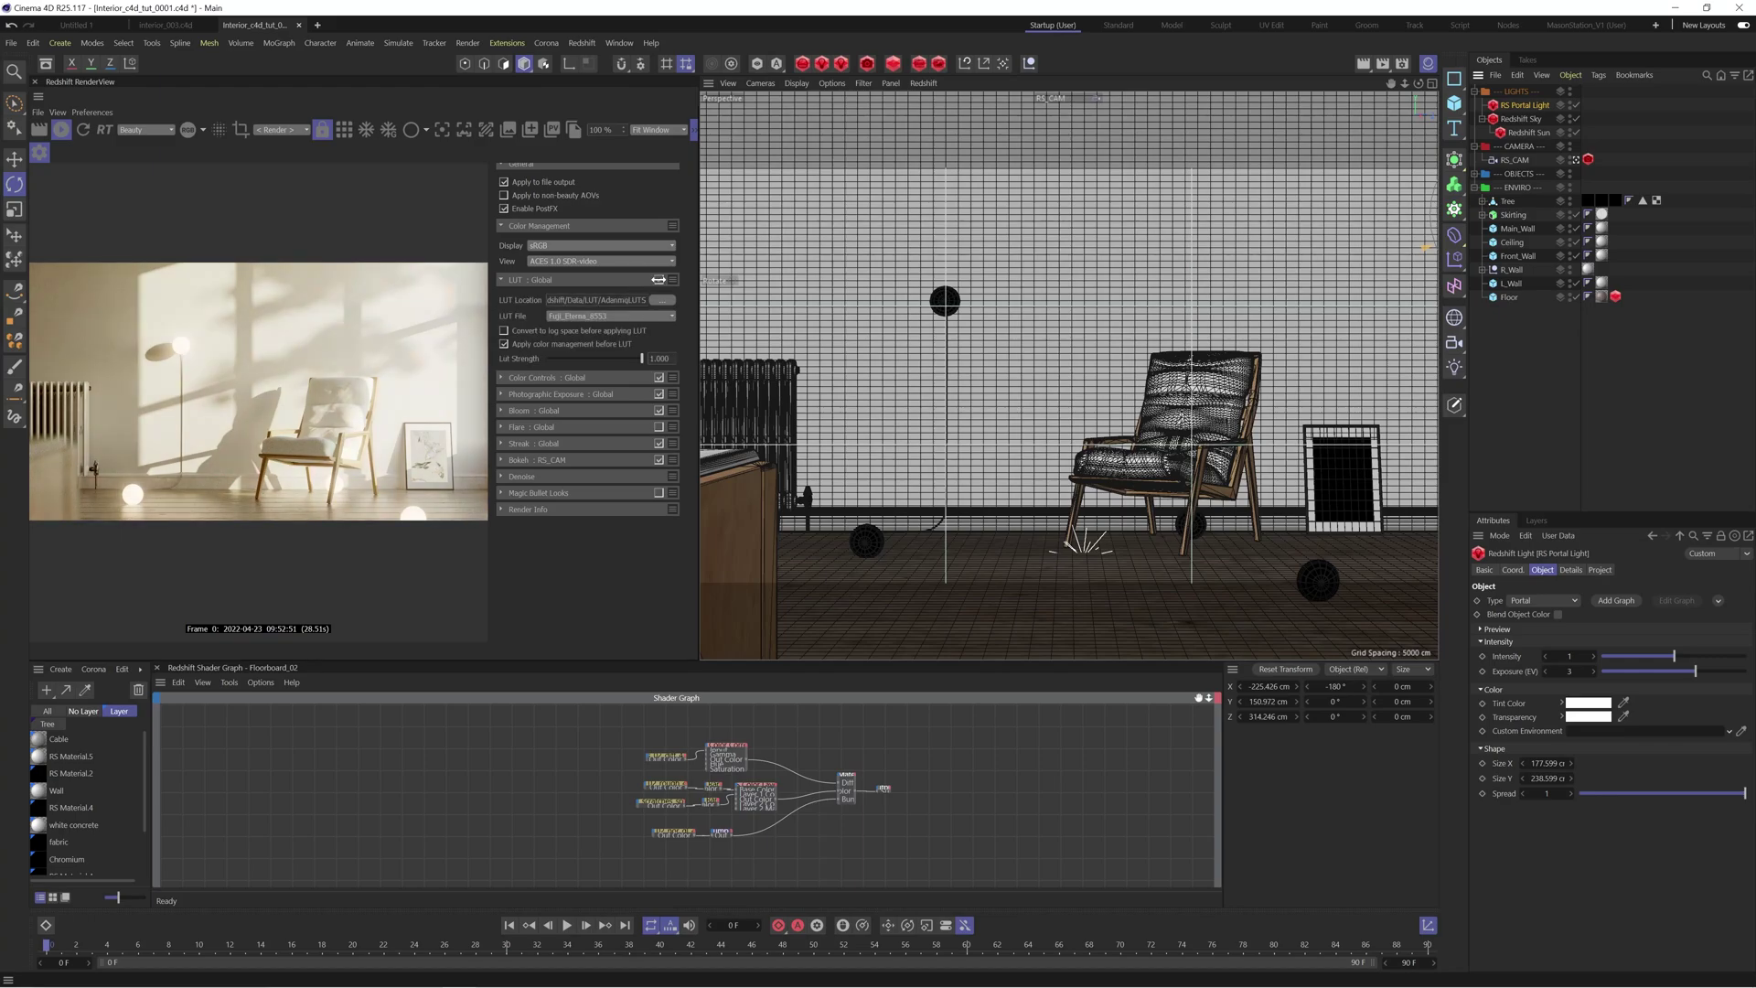